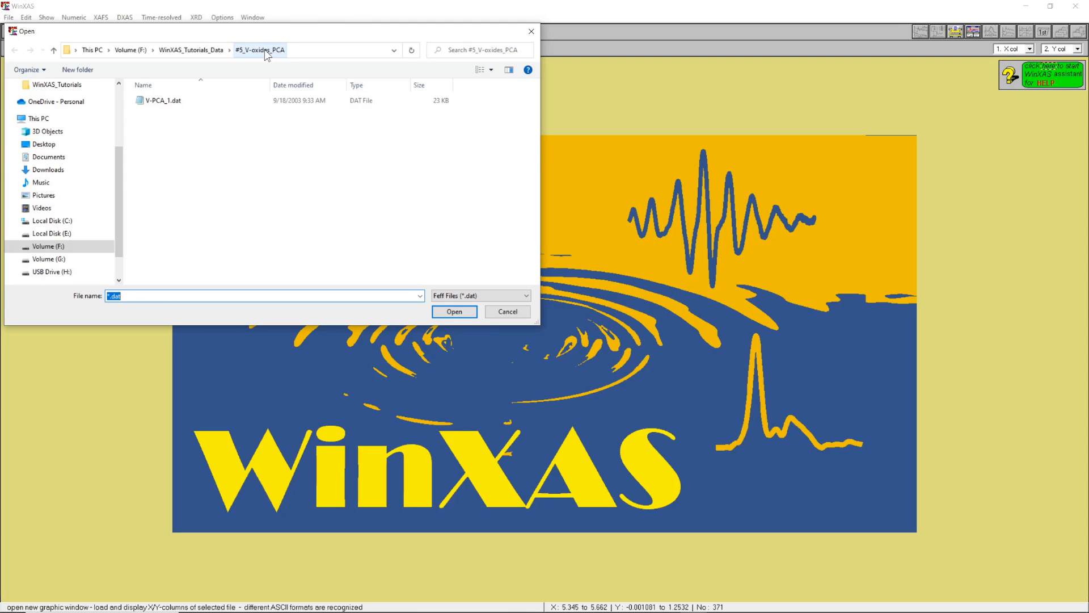
Open the data file V-PCA_1.dat from the #5_V-oxides_PCA folder
left_click(163, 100)
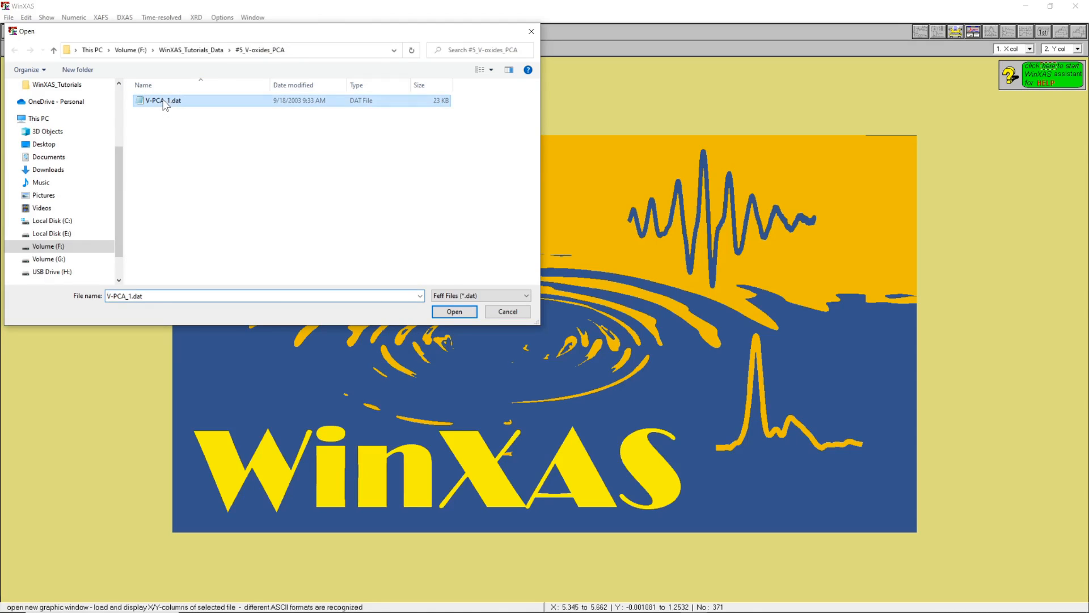
left_click(454, 312)
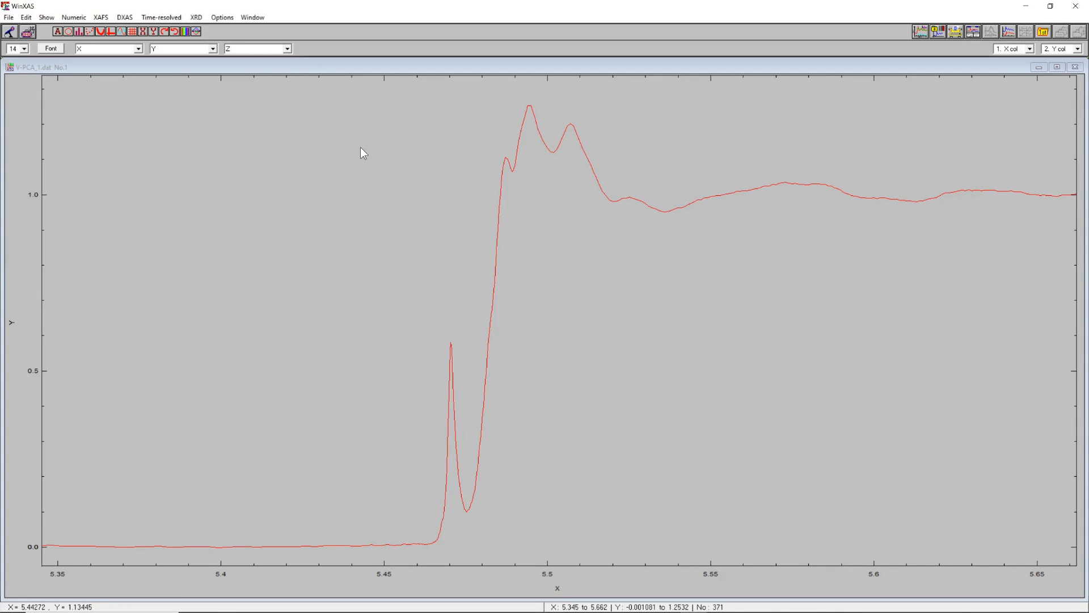
View columns 1 to 14 of the file in a multiple column plot without displacement, and return to the single spectrum
left_click(158, 21)
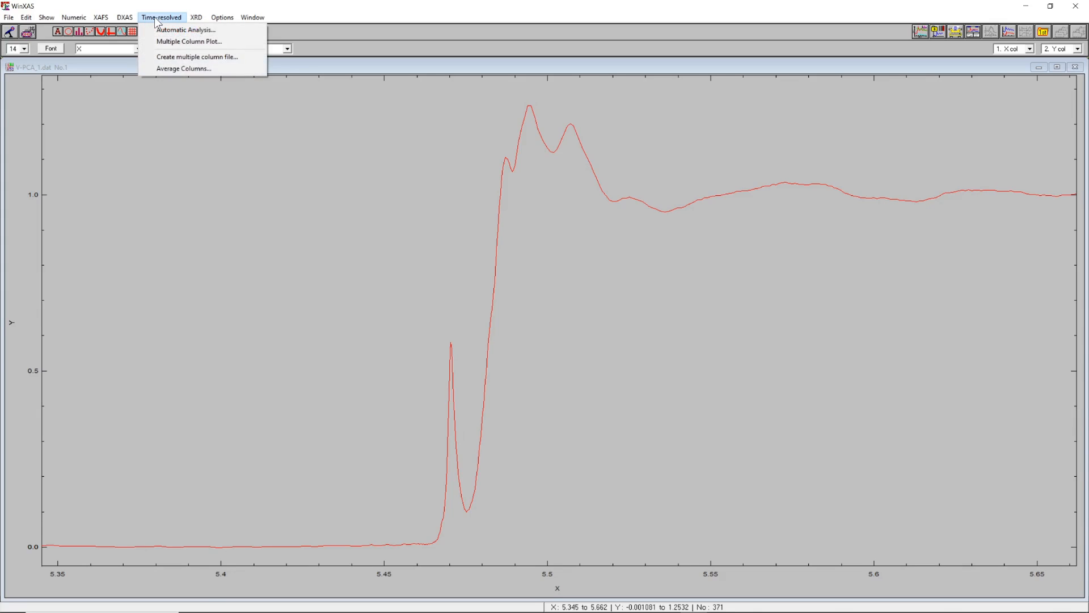
left_click(183, 43)
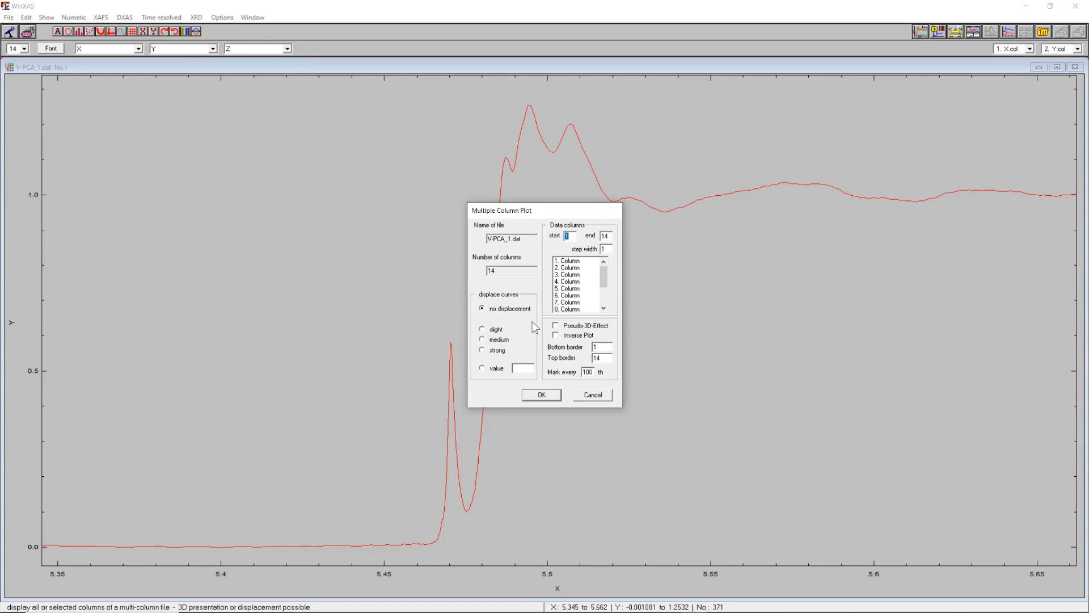
left_click(541, 395)
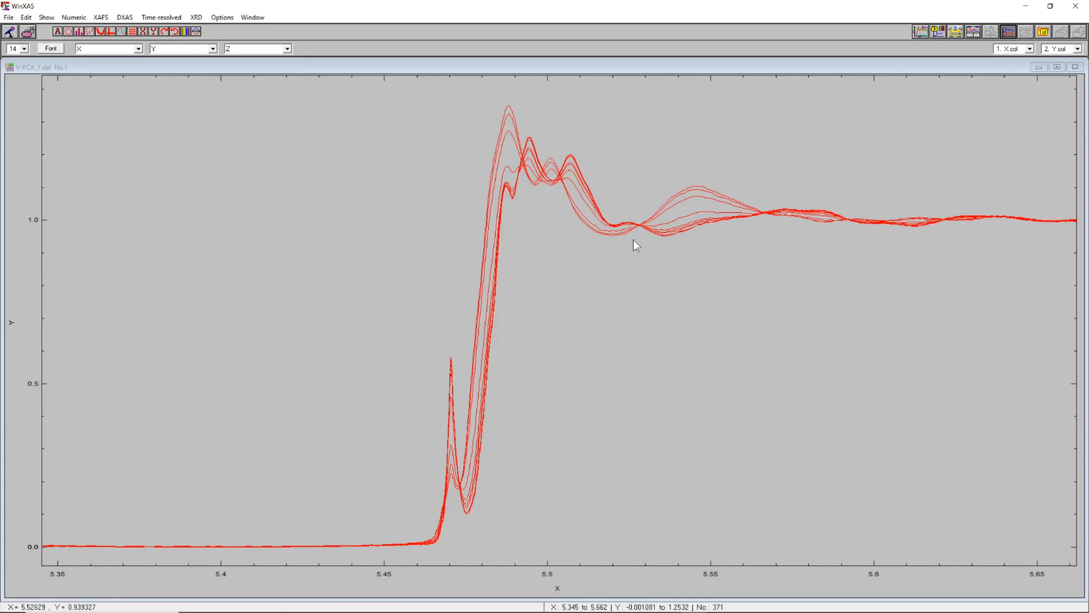
left_click(1008, 31)
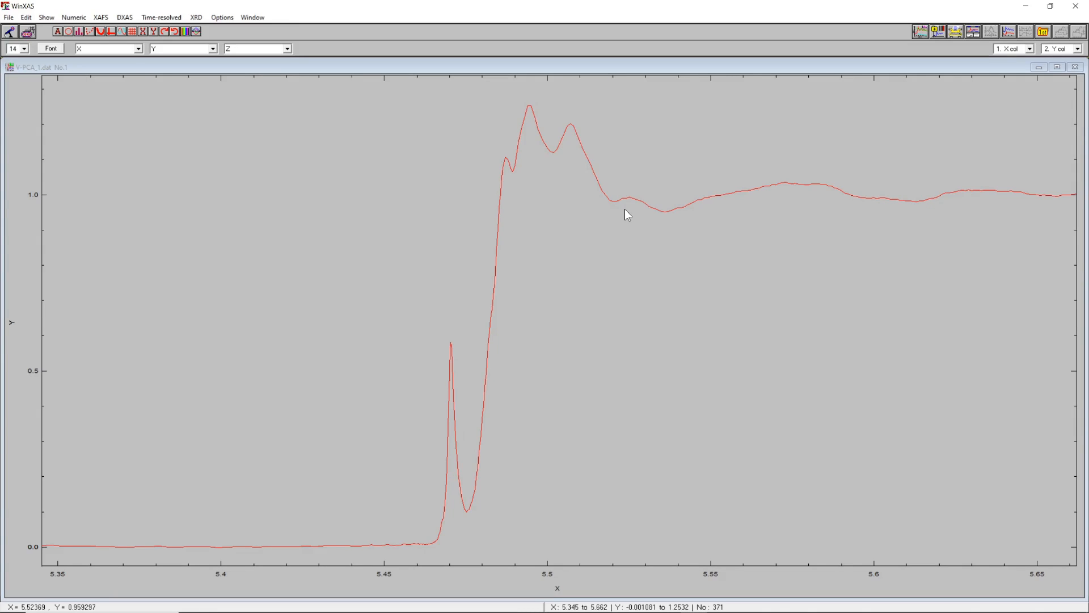
left_click(102, 17)
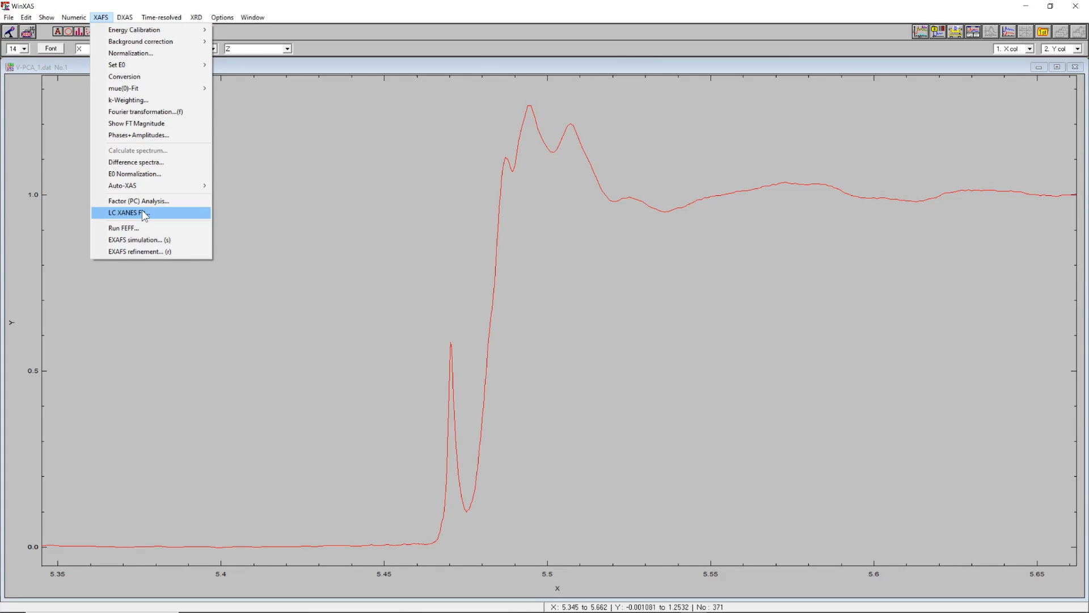
left_click(350, 32)
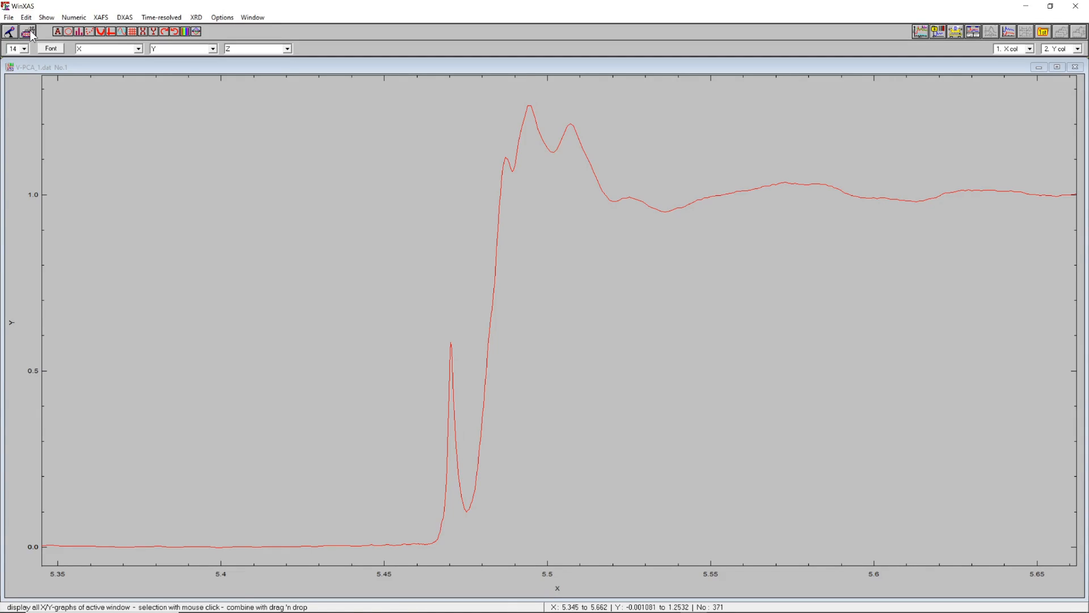
left_click(72, 19)
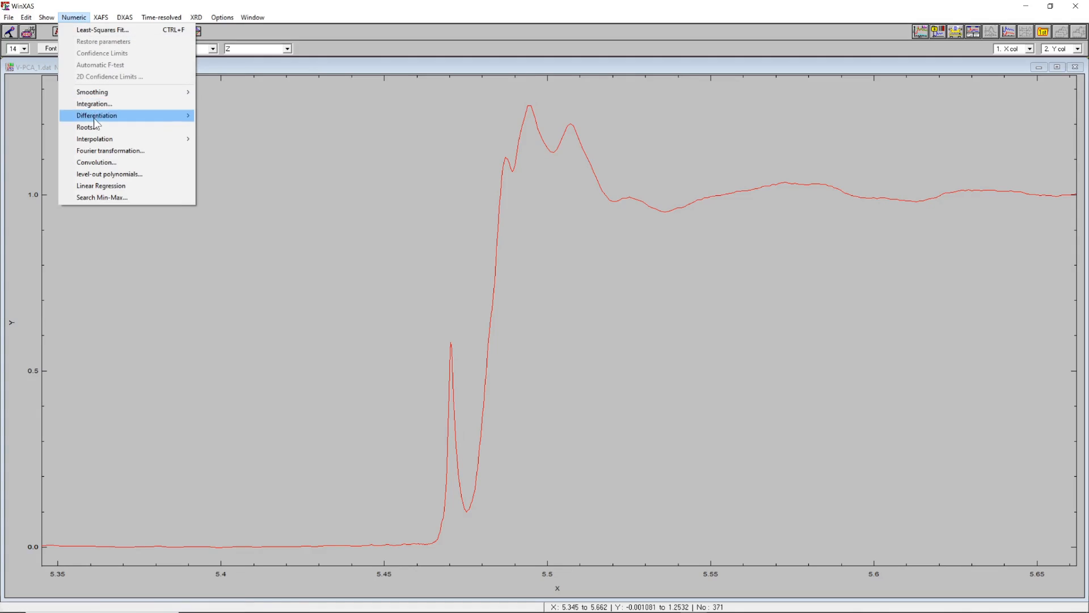
mouse_move(102, 17)
mouse_move(107, 90)
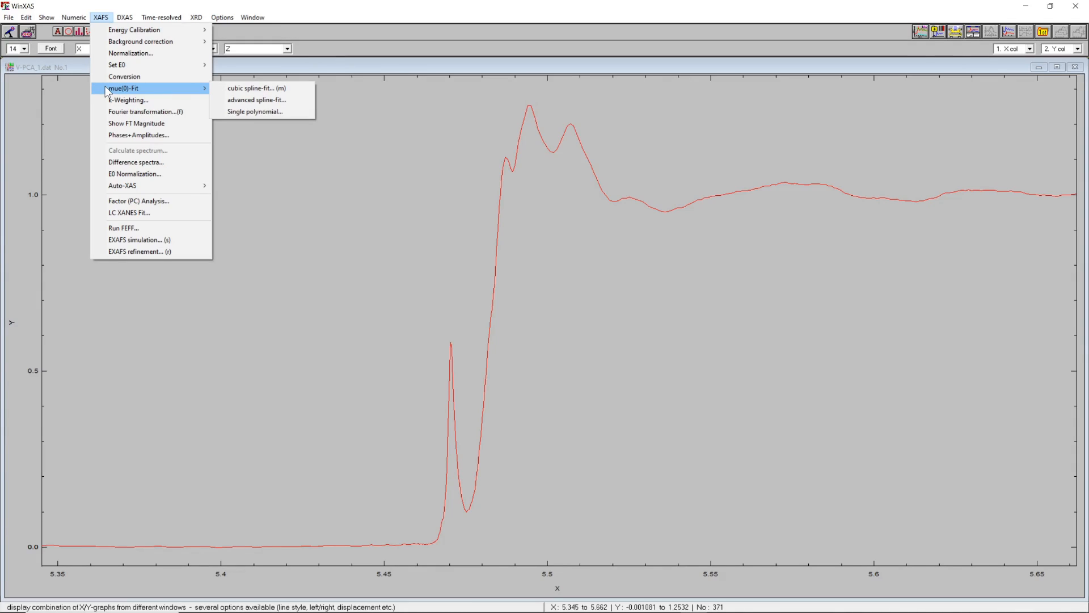
mouse_move(111, 44)
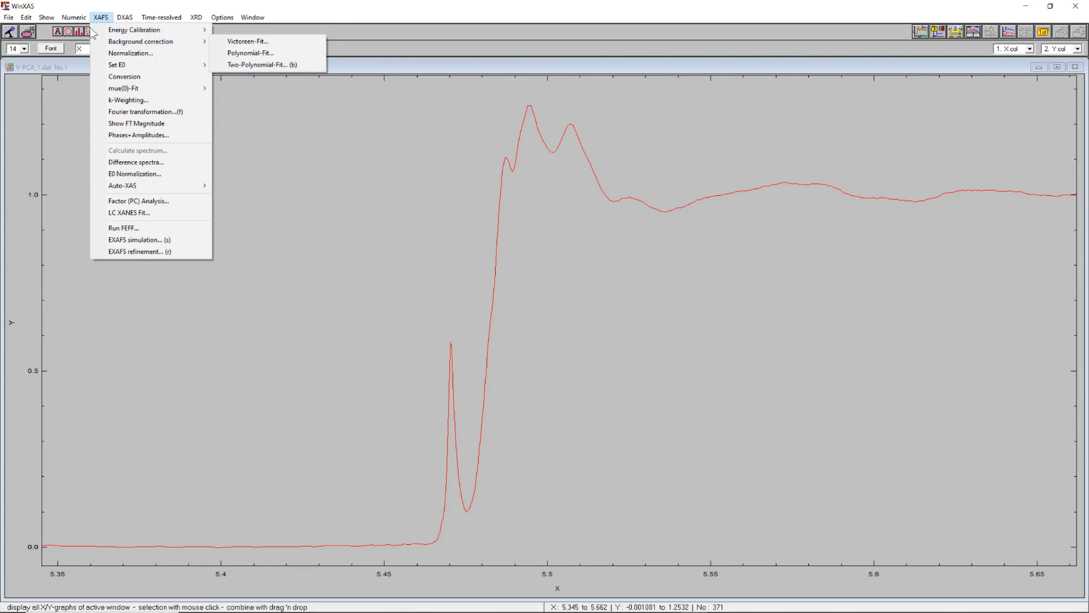
mouse_move(74, 17)
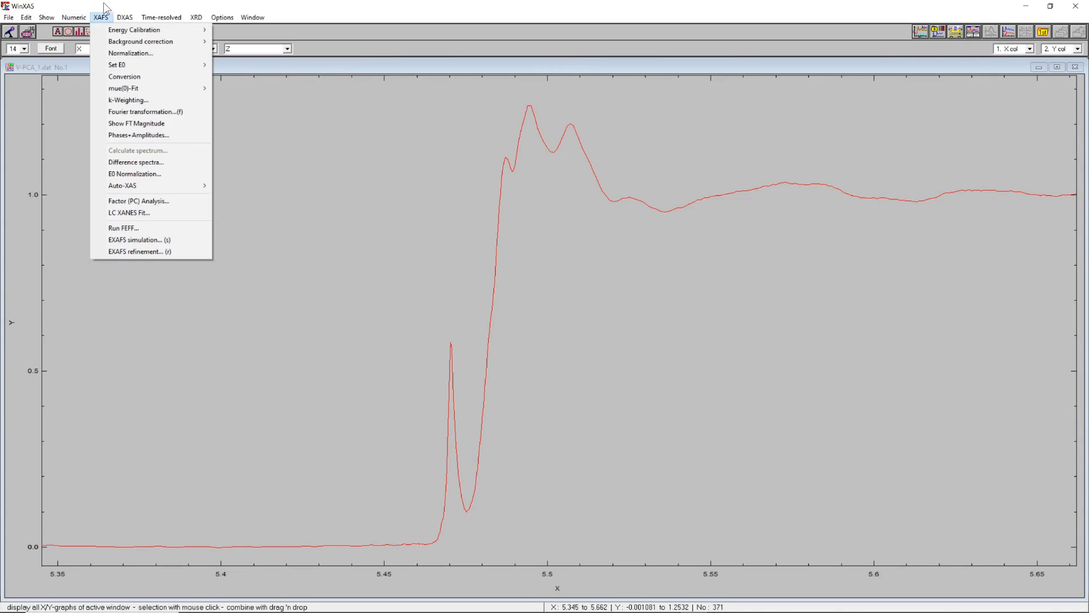
mouse_move(252, 18)
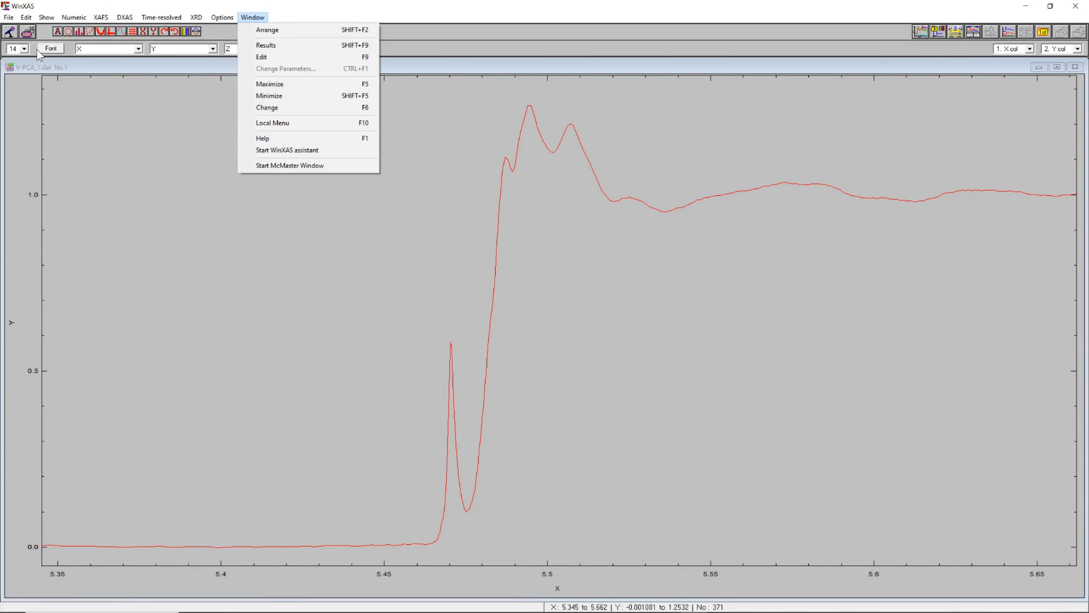
Start recording a macro and save it under the name V_xanes in the #5_V-oxides_PCA folder
left_click(11, 32)
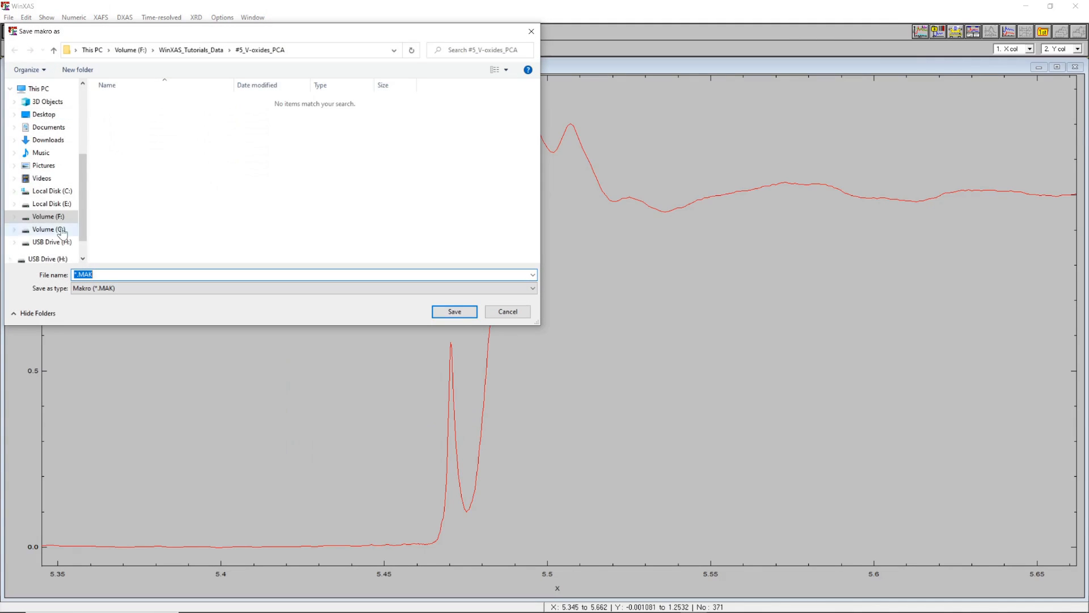
left_click(126, 273)
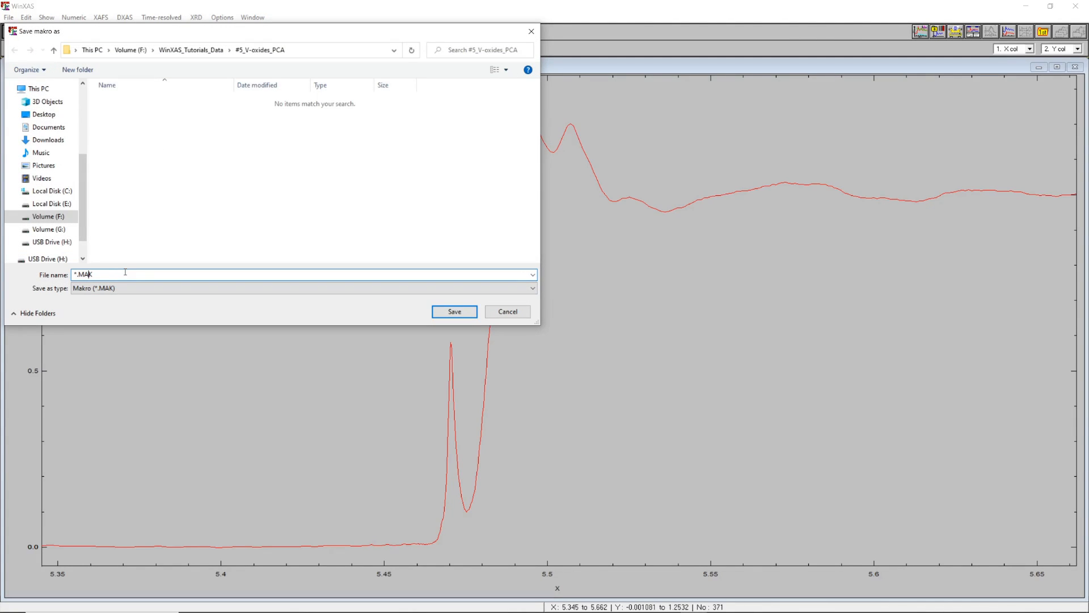
key("BackSpace")
type("v")
key("BackSpace")
type("V_xanes")
left_click(455, 311)
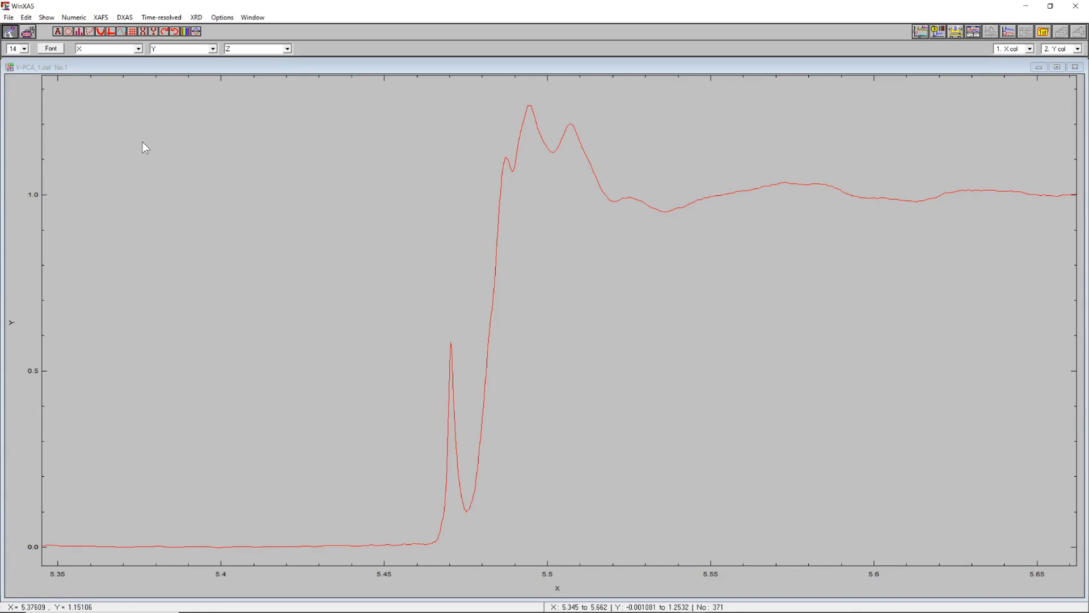
Start a linear combination XANES fit and filter the reference file selection to *.xan files
left_click(100, 17)
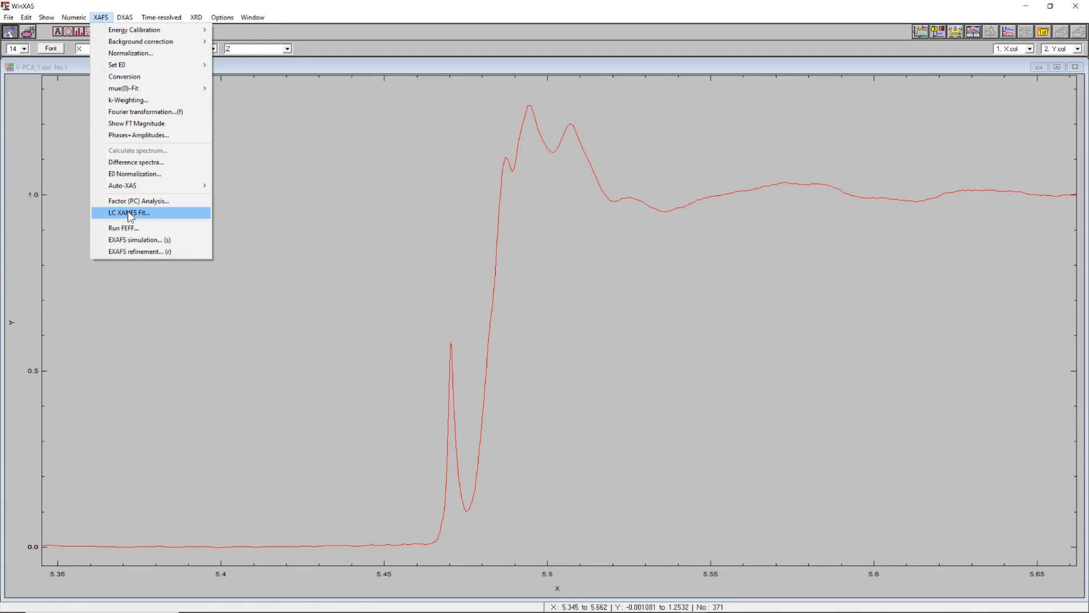
left_click(141, 217)
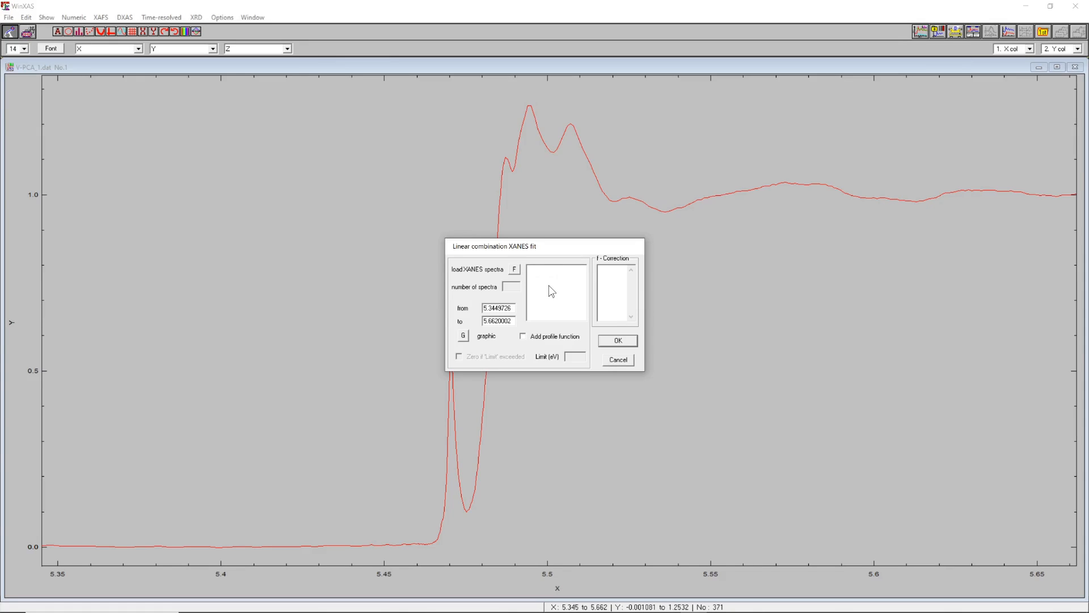
left_click(517, 268)
left_click(603, 527)
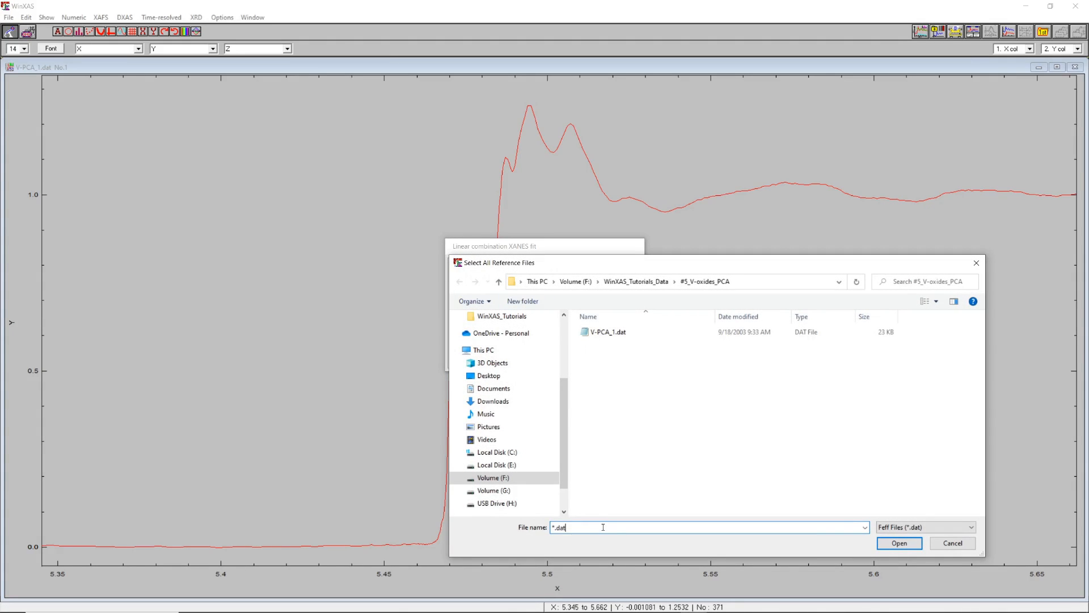
key("BackSpace")
key("BackSpace")
key("BackSpace")
type("xan")
key("Return")
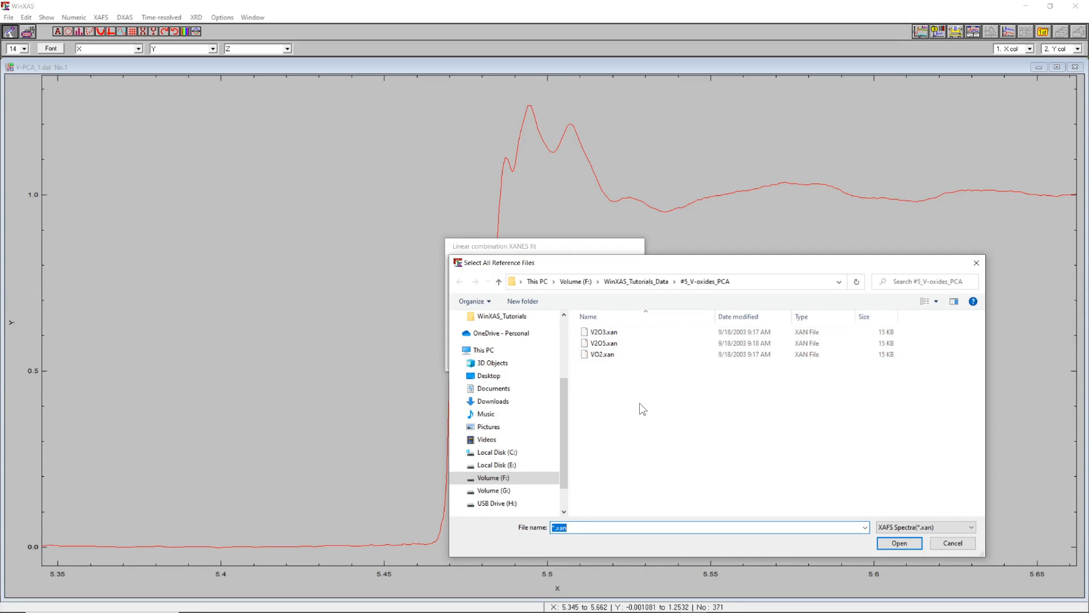
left_click(604, 333)
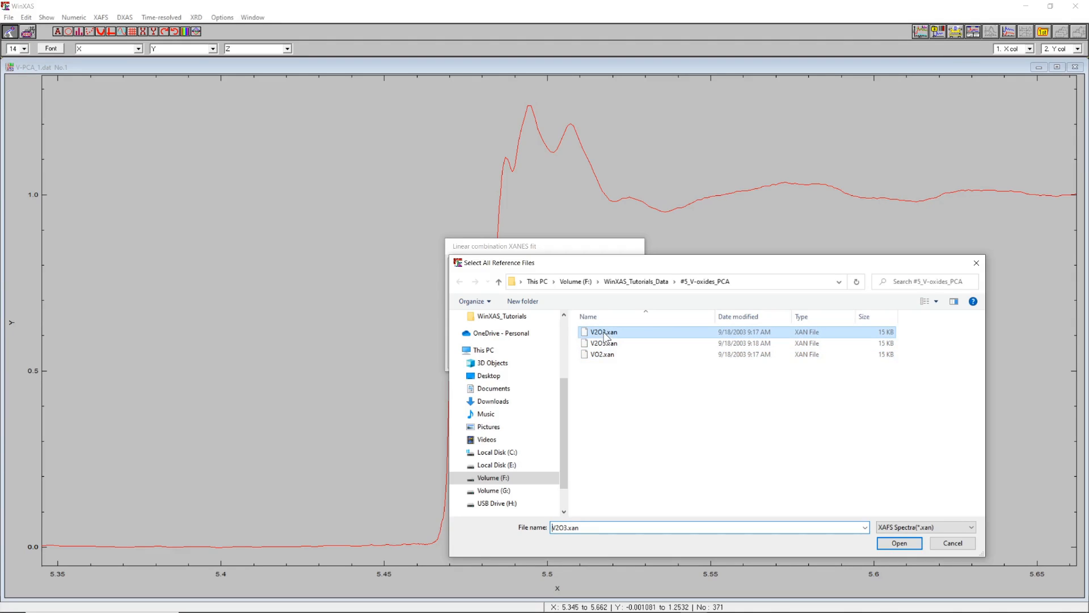
key("shift+Down")
key("shift+Down")
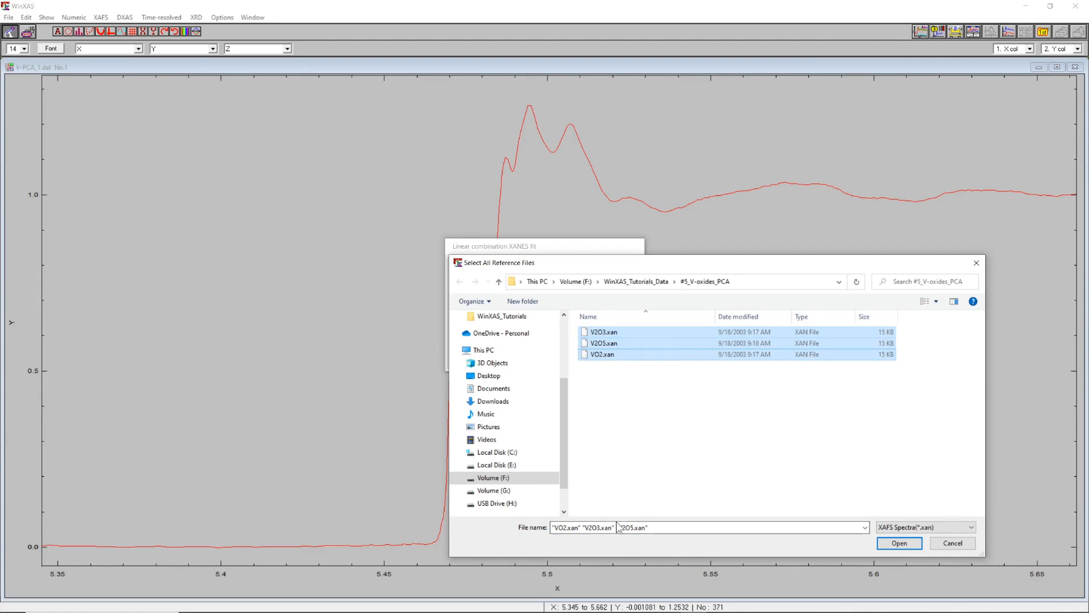
left_click(616, 384)
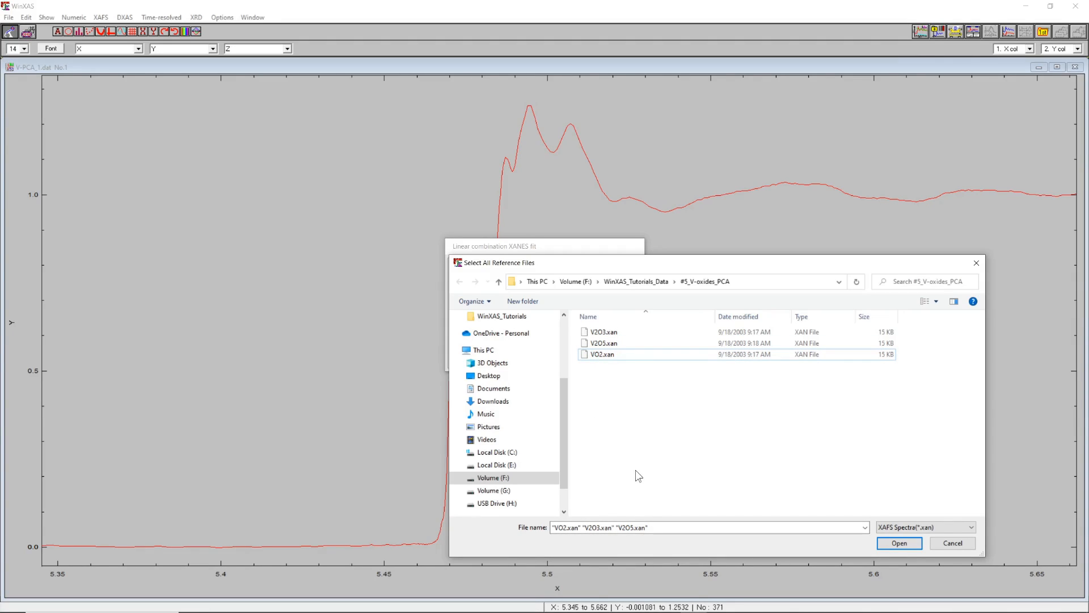
Load V2O3.xan, V2O5.xan and VO2.xan as reference spectra and accept the fit settings with the full energy range
left_click(601, 354)
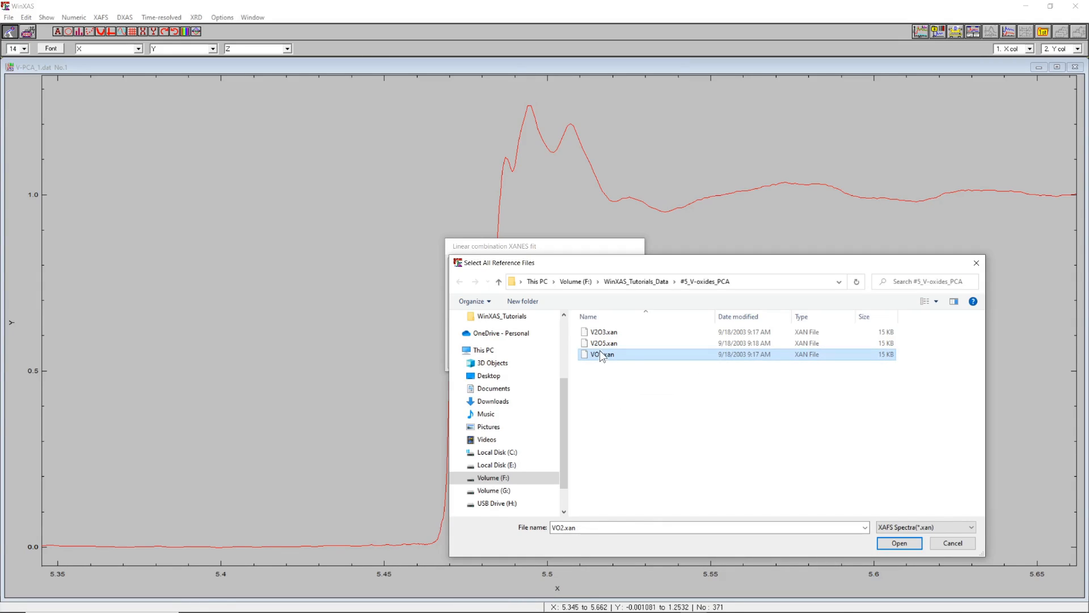
left_click(602, 343, "ctrl")
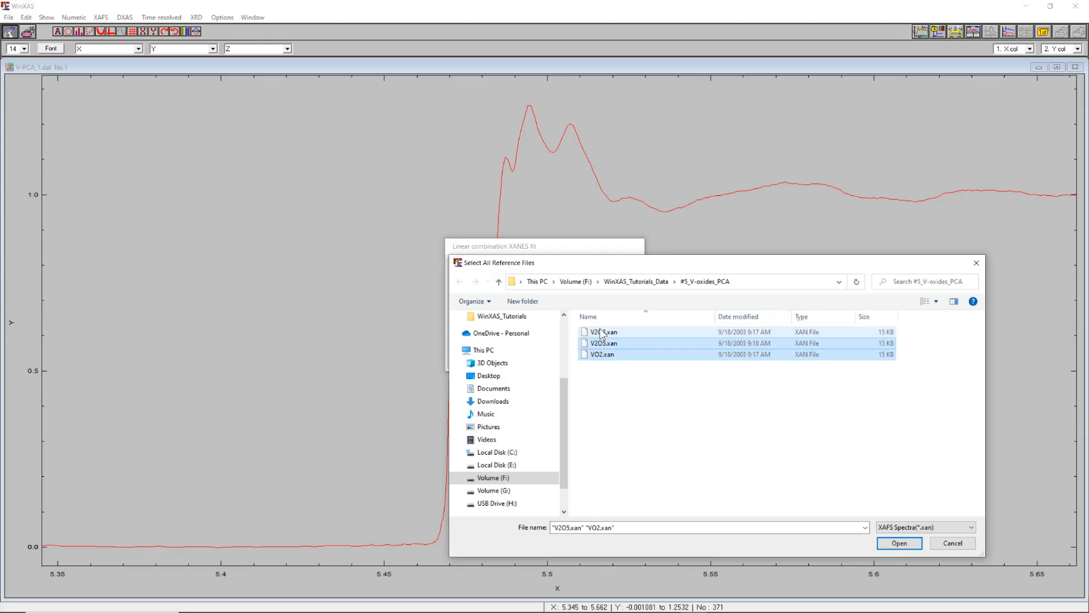
left_click(600, 328, "ctrl")
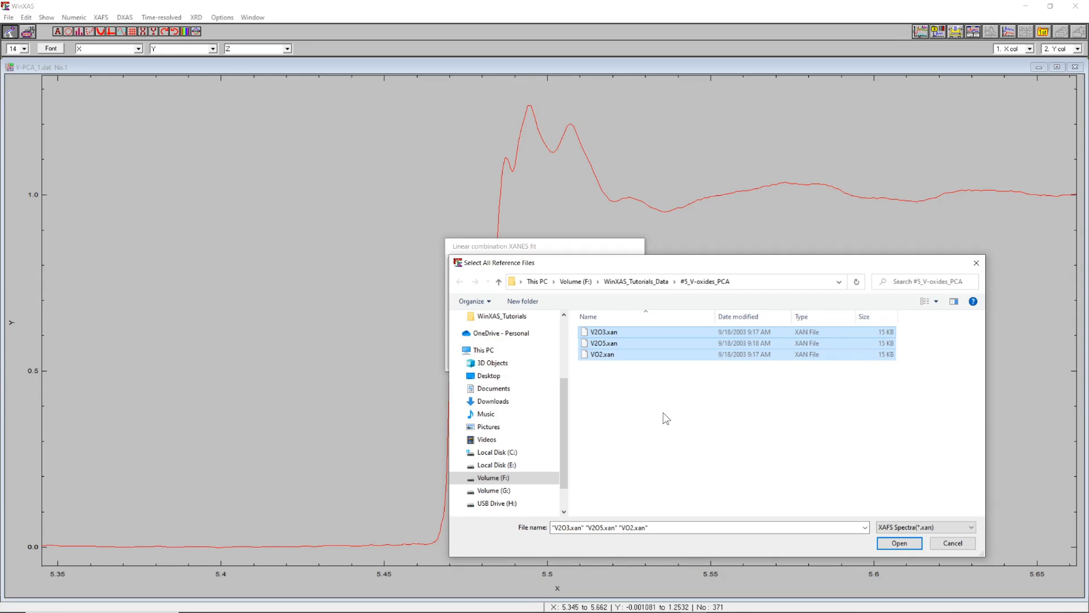
left_click(899, 543)
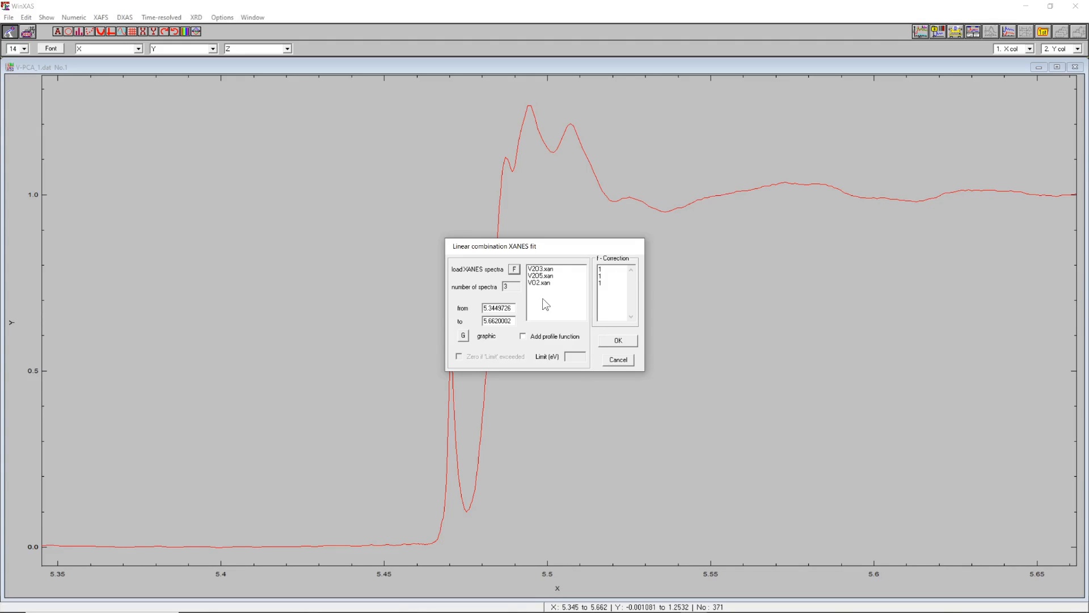
left_click(620, 341)
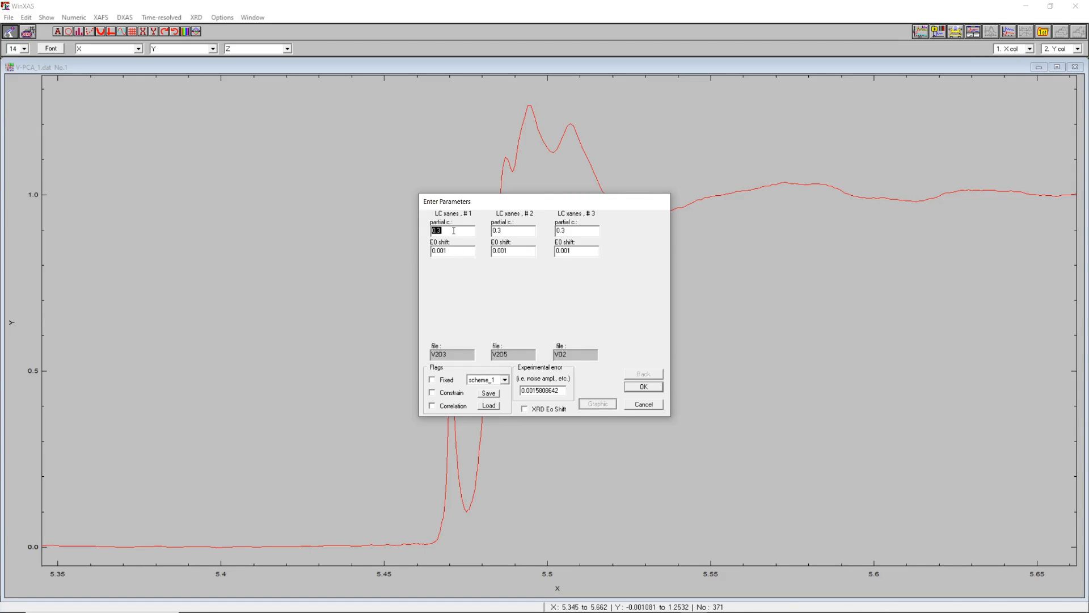
Constrain the partial concentration of the first reference, V2O3, between 0 and 1
left_click(453, 230)
left_click(453, 394)
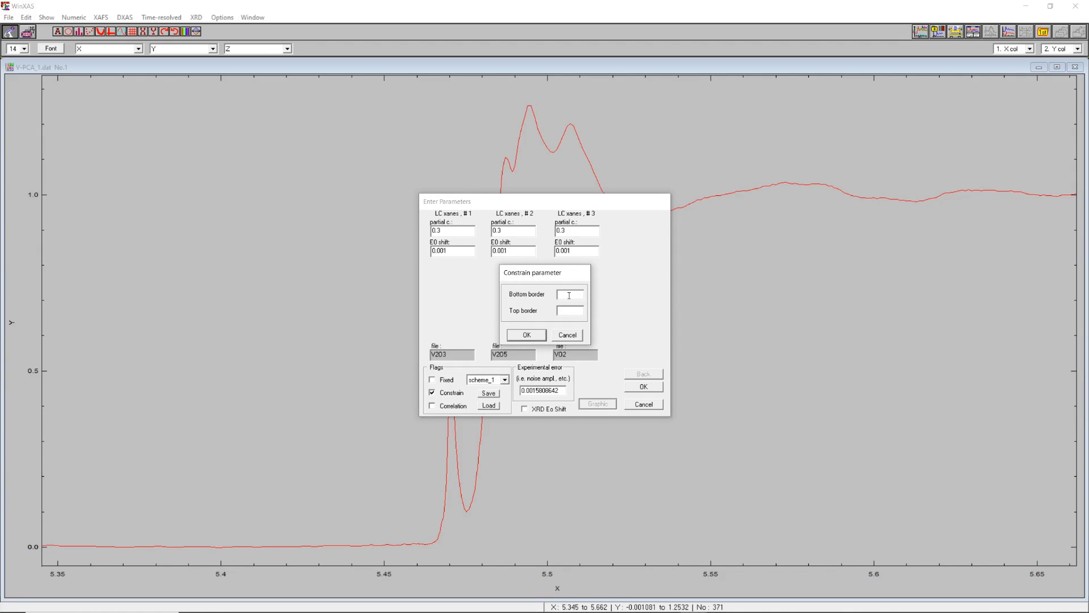
type("0")
left_click(564, 311)
type("1")
left_click(532, 337)
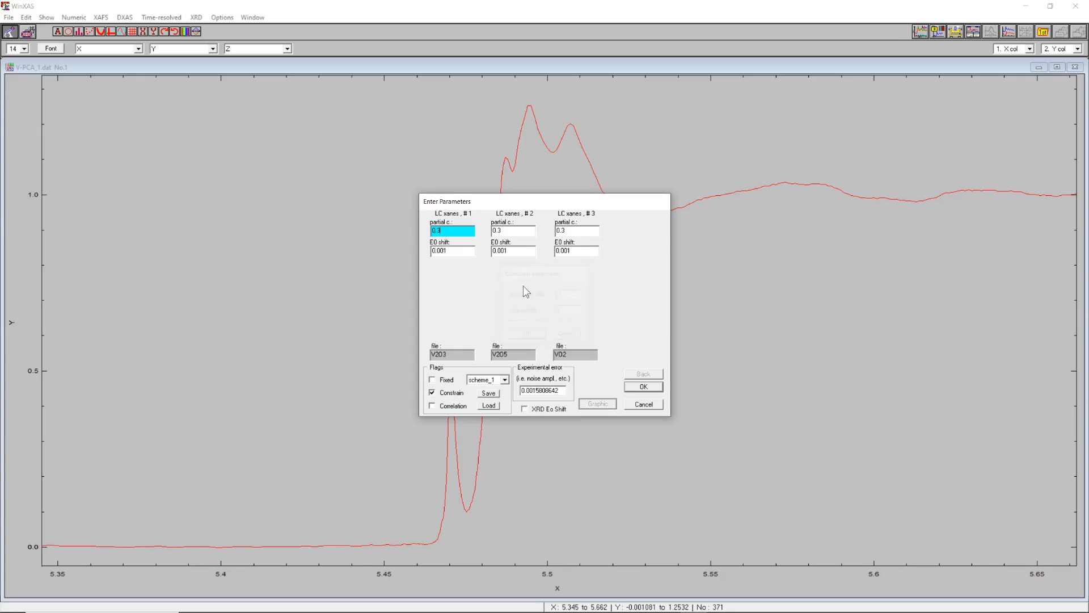
Constrain the partial concentration of the second reference, V2O5, between 0 and 1
left_click(452, 392)
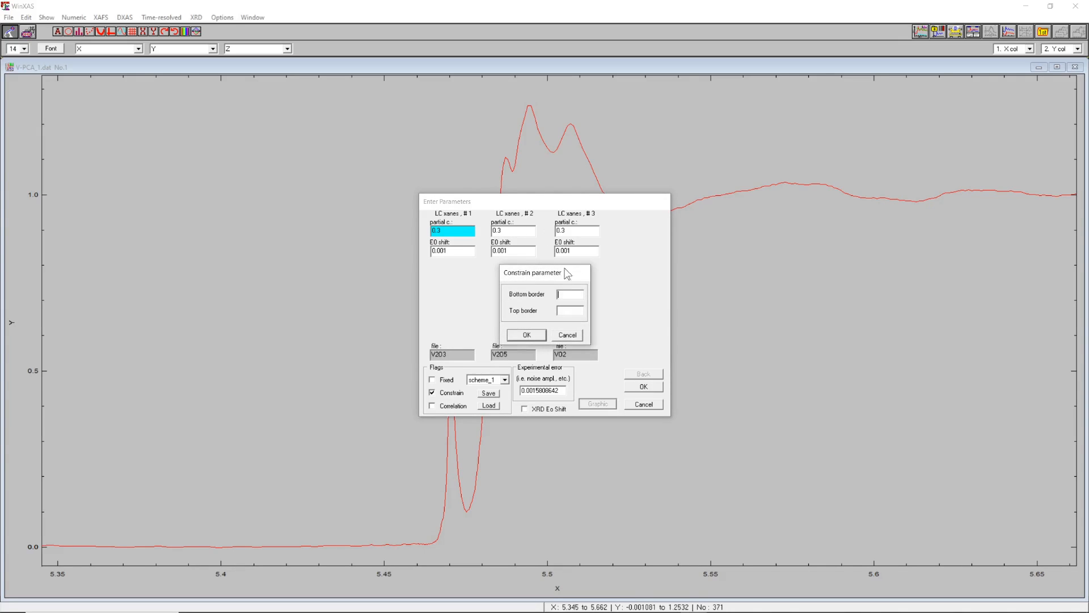
type("0")
type("1")
left_click(540, 335)
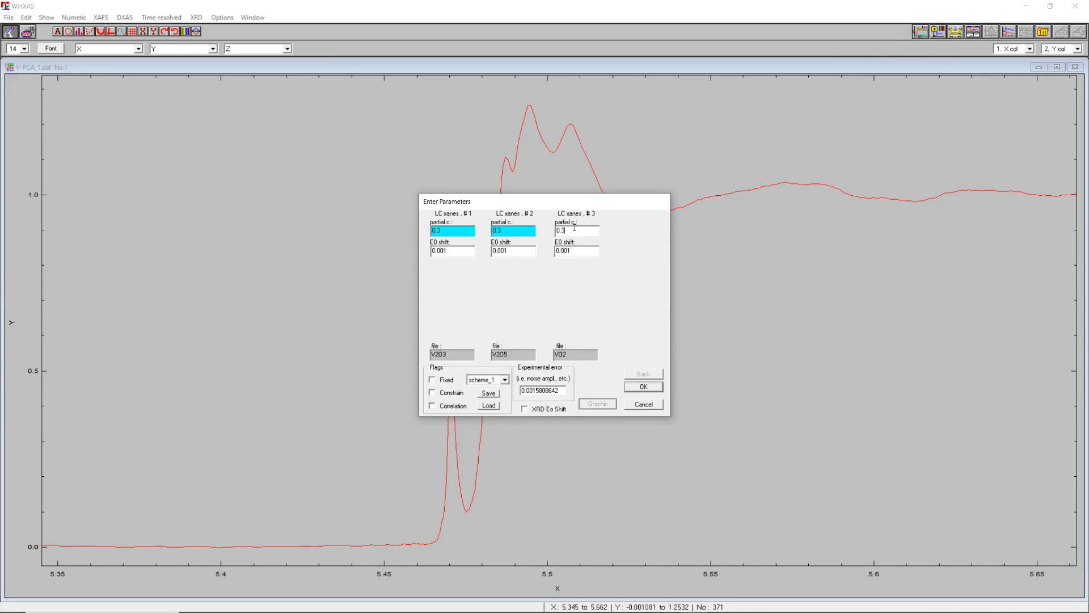
Constrain the partial concentration of the third reference, VO2, between 0 and 1
left_click(454, 393)
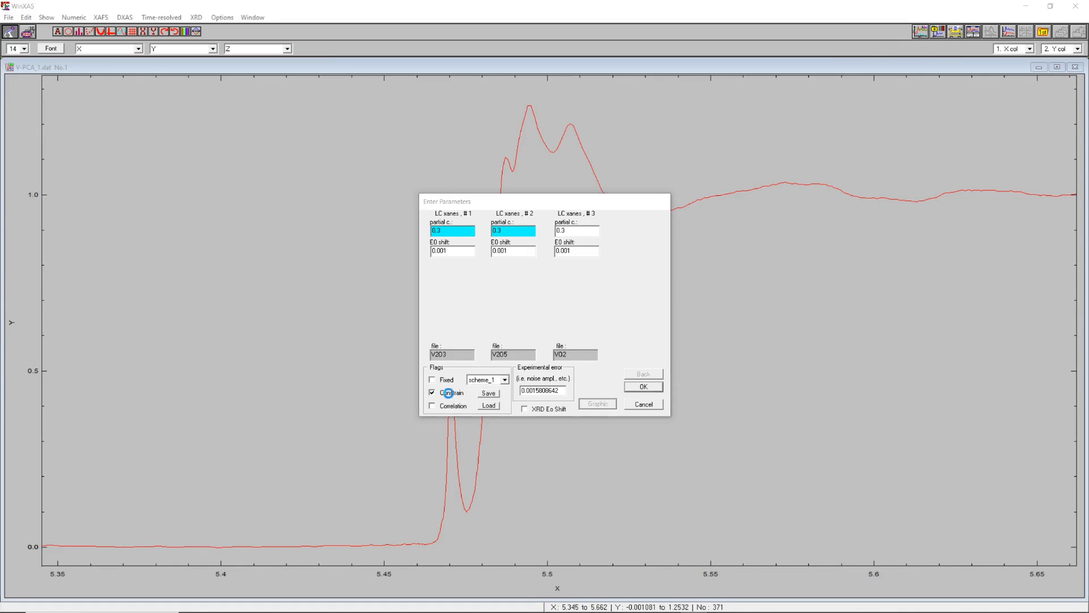
type("0")
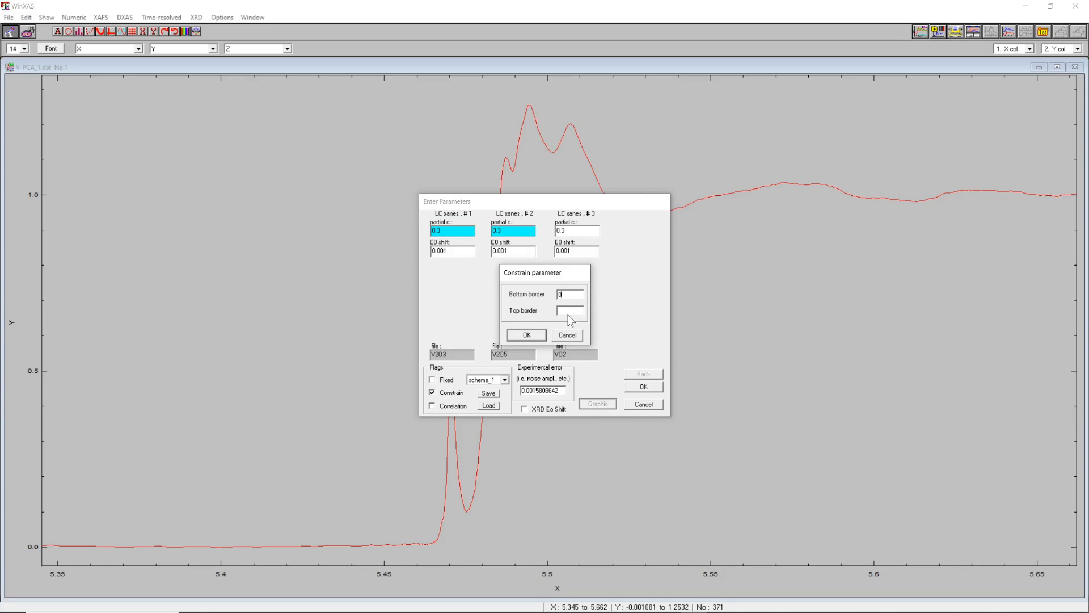
left_click(567, 312)
type("1")
left_click(539, 335)
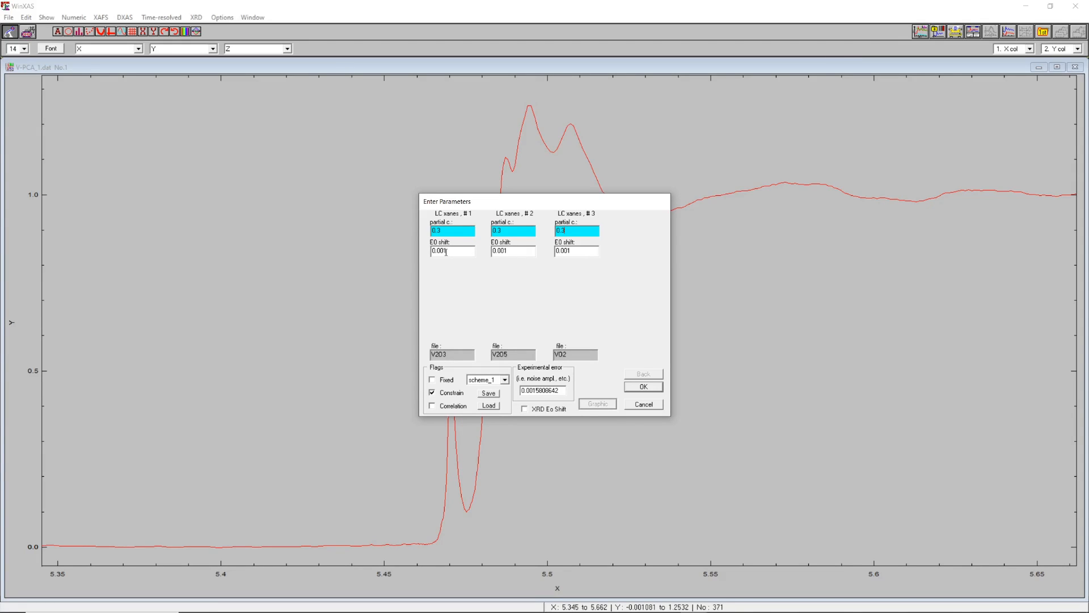
Constrain the E0 shift of the first reference, V2O3, between -0.001 and 0.001
double_click(457, 250)
left_click(442, 393)
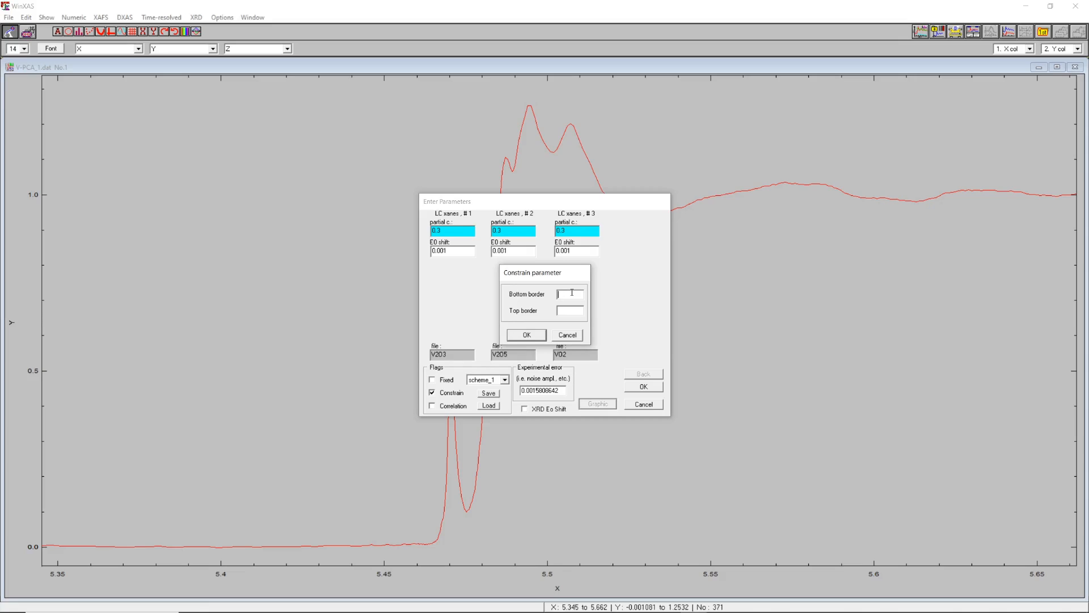
type("-0.001")
key("shift+Home")
key("ctrl+c")
key("End")
key("ctrl+v")
key("Home")
key("Delete")
left_click(527, 335)
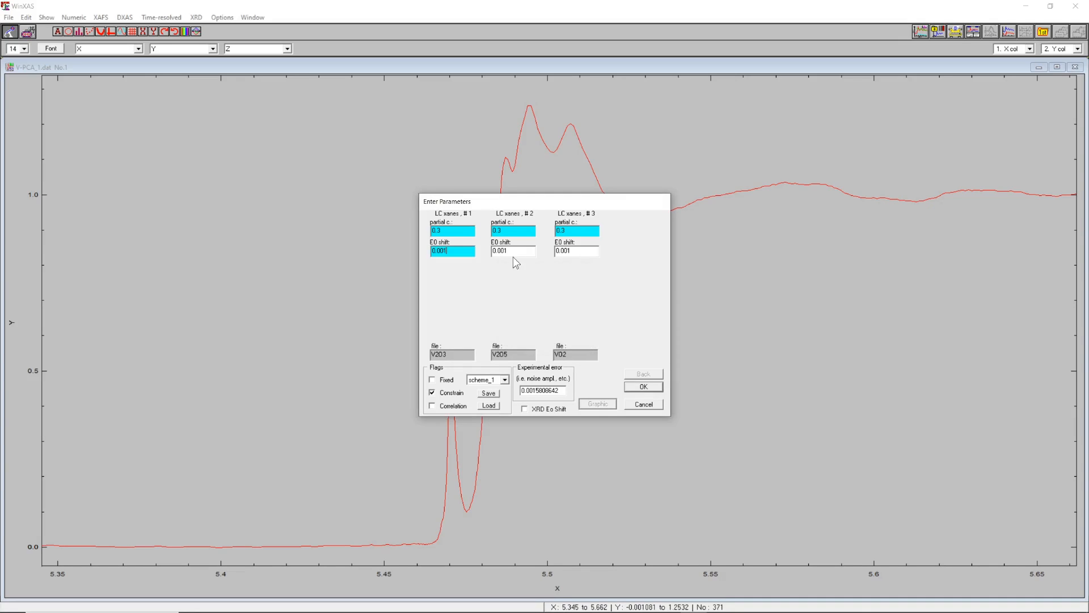
Constrain the E0 shift of the second reference, V2O5, between -0.001 and 0.001
left_click(449, 392)
type("-0.001")
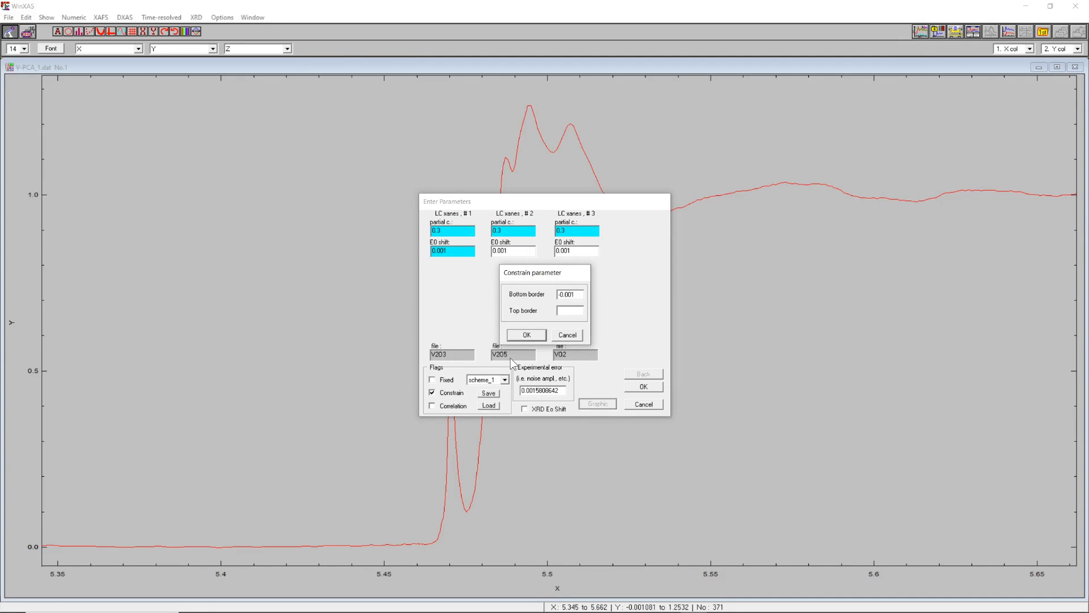
type("-0.001")
key("Home")
key("Delete")
left_click(527, 335)
Constrain the E0 shift of the third reference, VO2, between -0.001 and 0.001
left_click(446, 393)
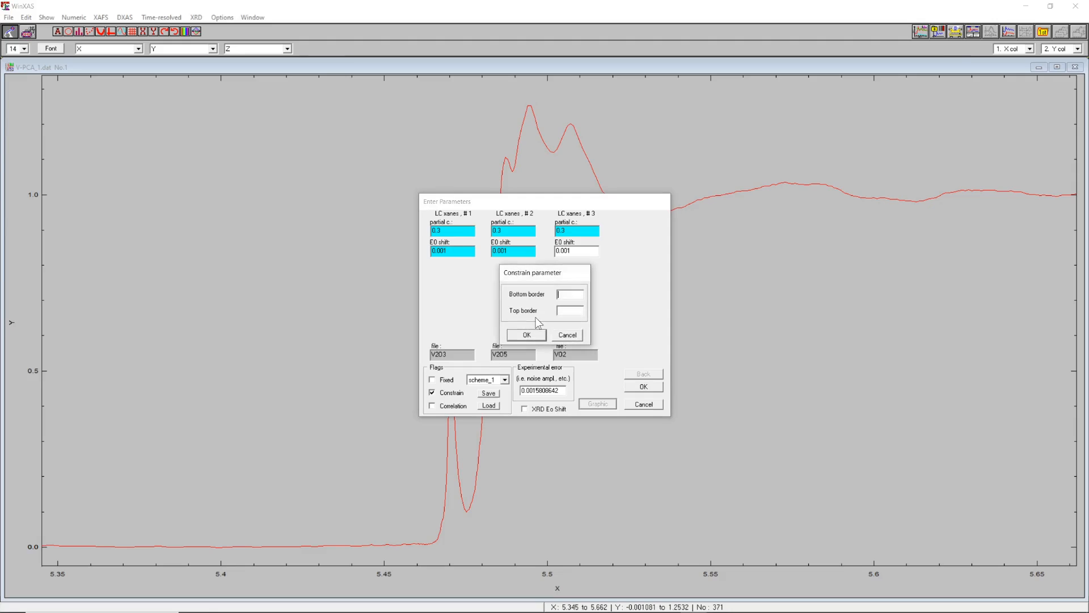
type("-0.0010.001")
left_click(527, 335)
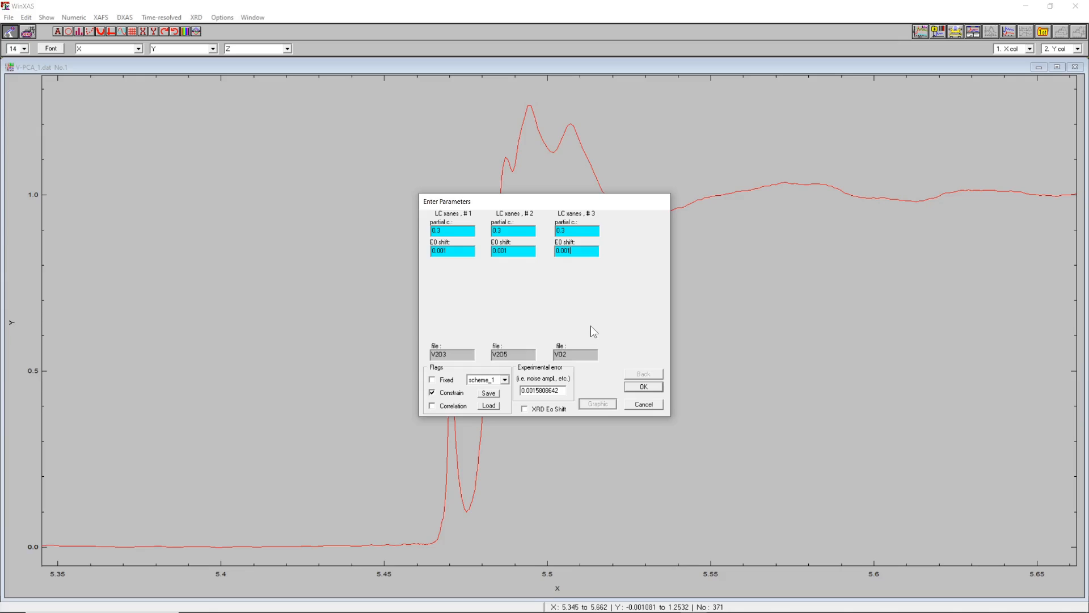
Run the constrained LC XANES fit without calculating confidence limits and F tests, and stop recording the macro
left_click(644, 386)
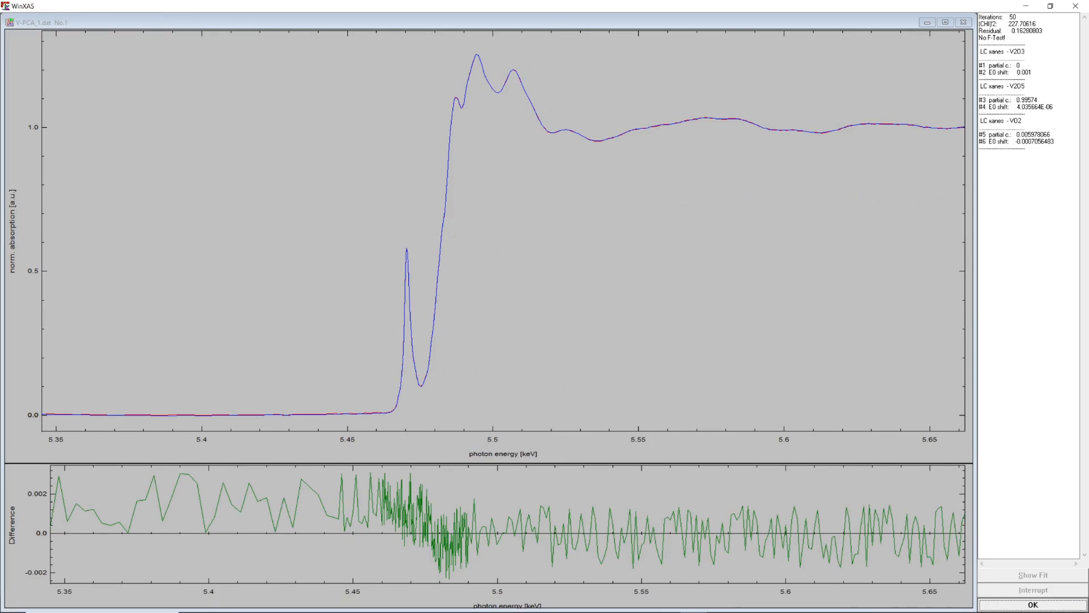
left_click(1031, 604)
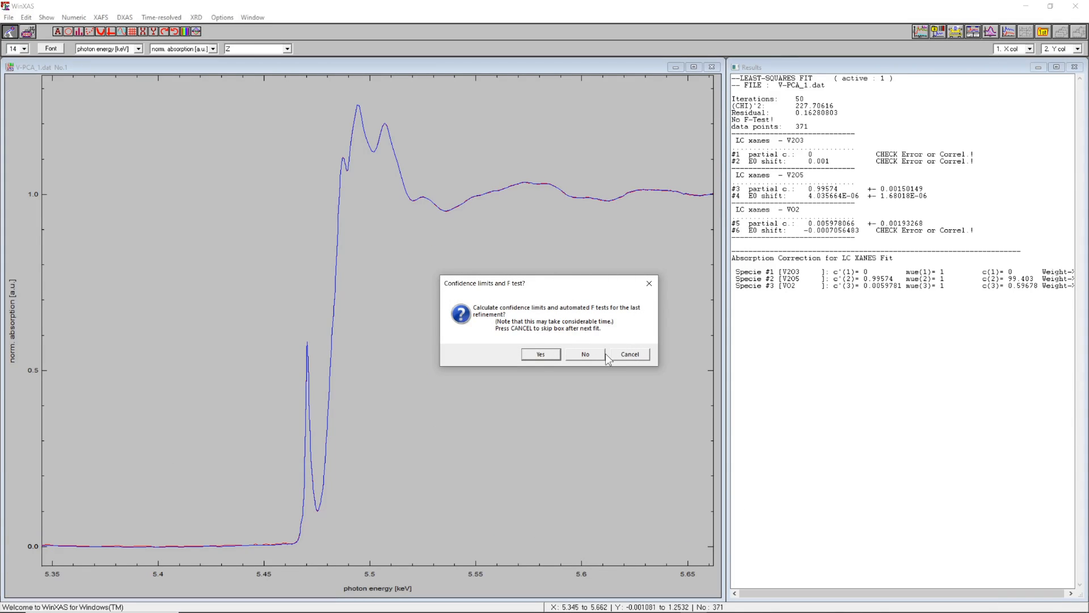
left_click(629, 354)
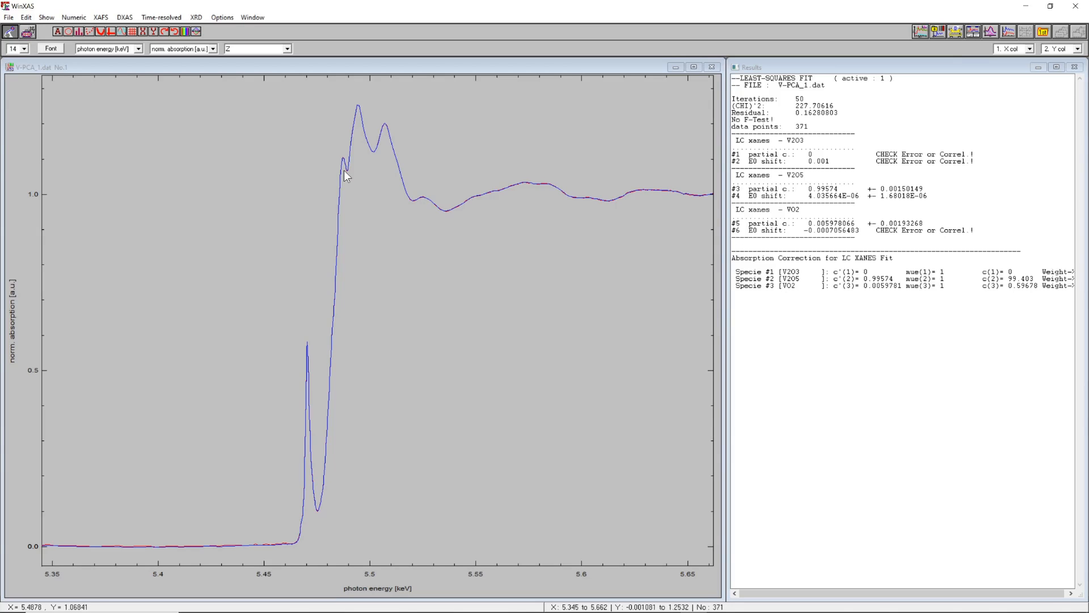
left_click(11, 33)
left_click(11, 33)
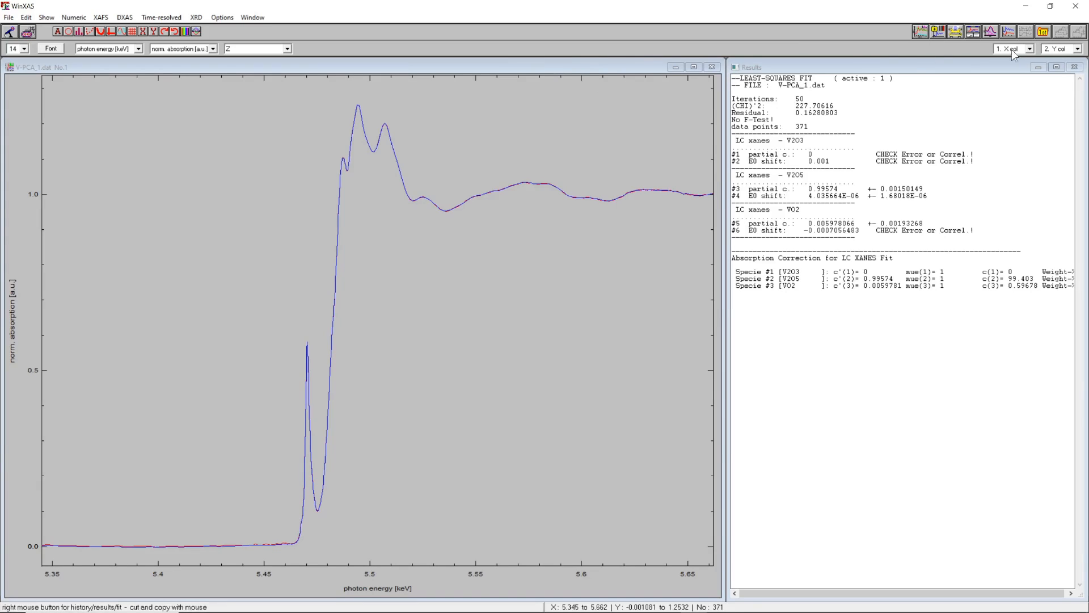
Switch the plotted spectrum of V-PCA_1.dat to Y column 10
left_click(1055, 50)
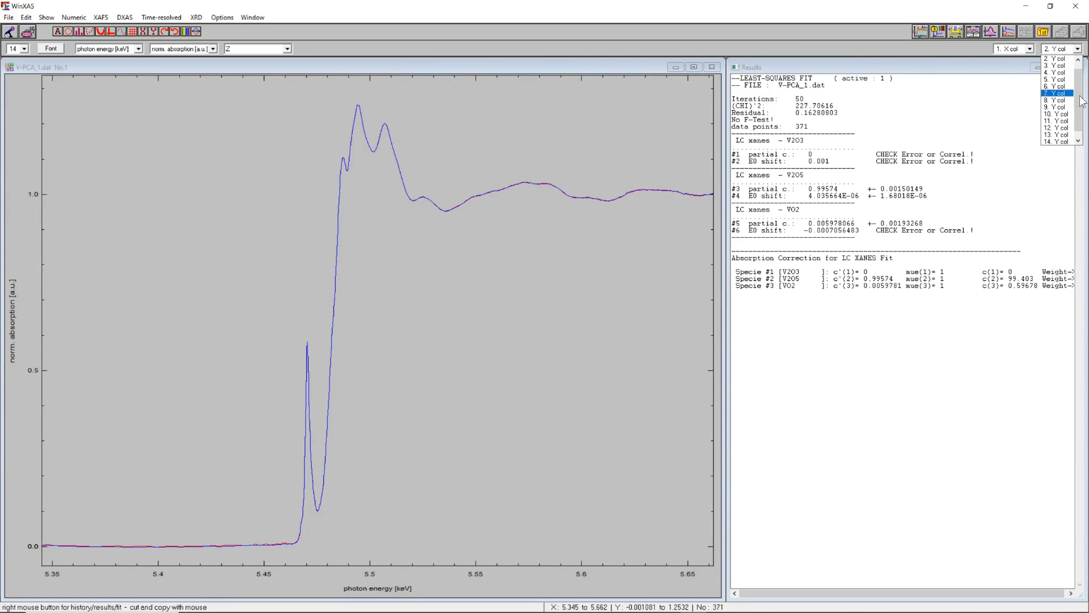
left_click_drag(1082, 101, 1084, 122)
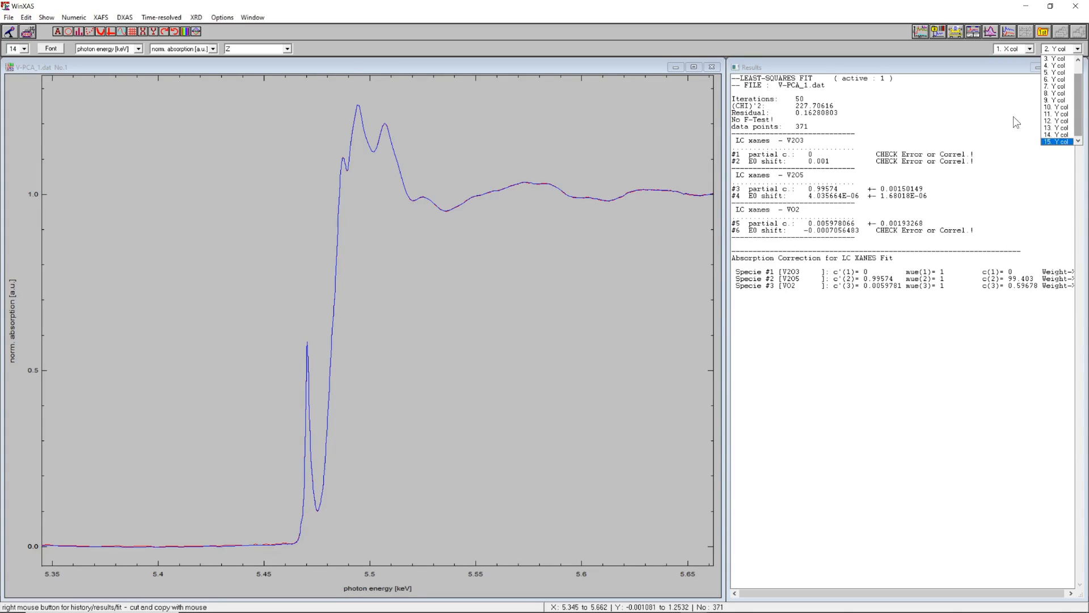
left_click(1053, 107)
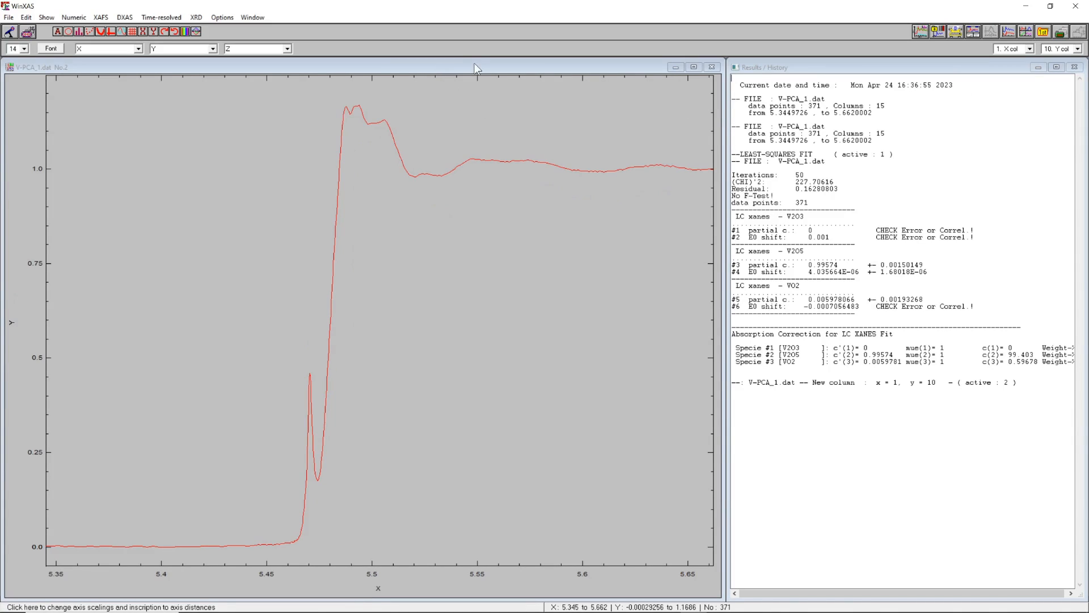
Run the recorded macro V_xanes.MAK to fit the column 10 spectrum
left_click(101, 17)
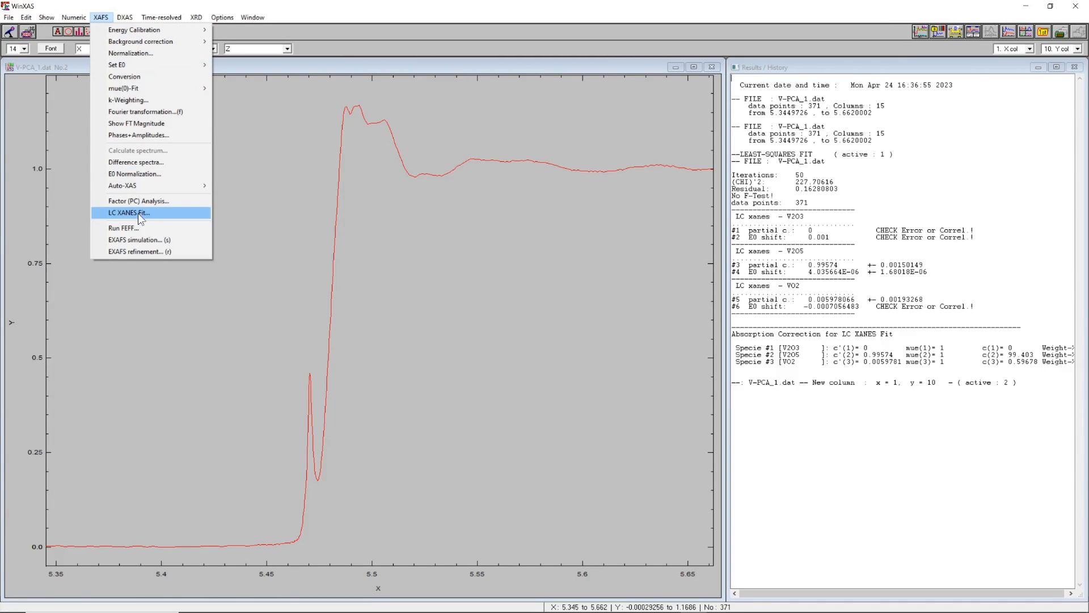
left_click(263, 67)
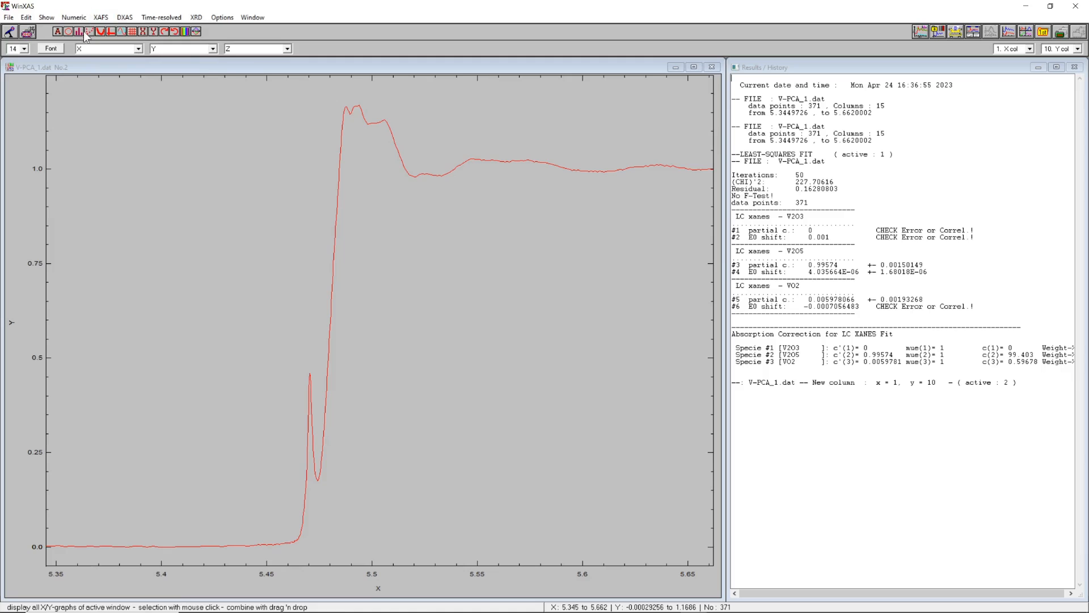
left_click(28, 32)
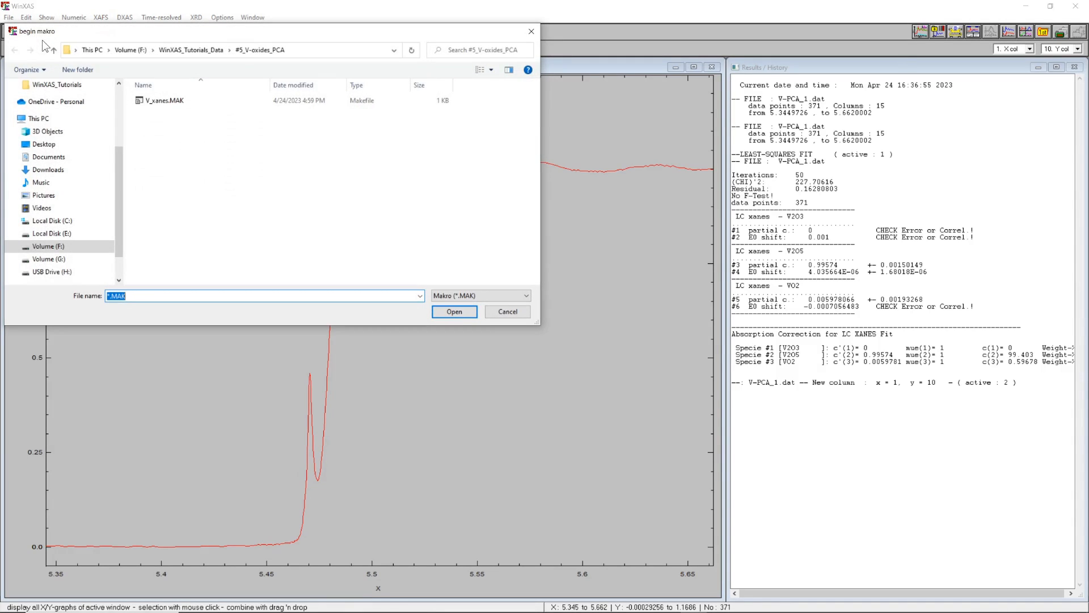
left_click(165, 102)
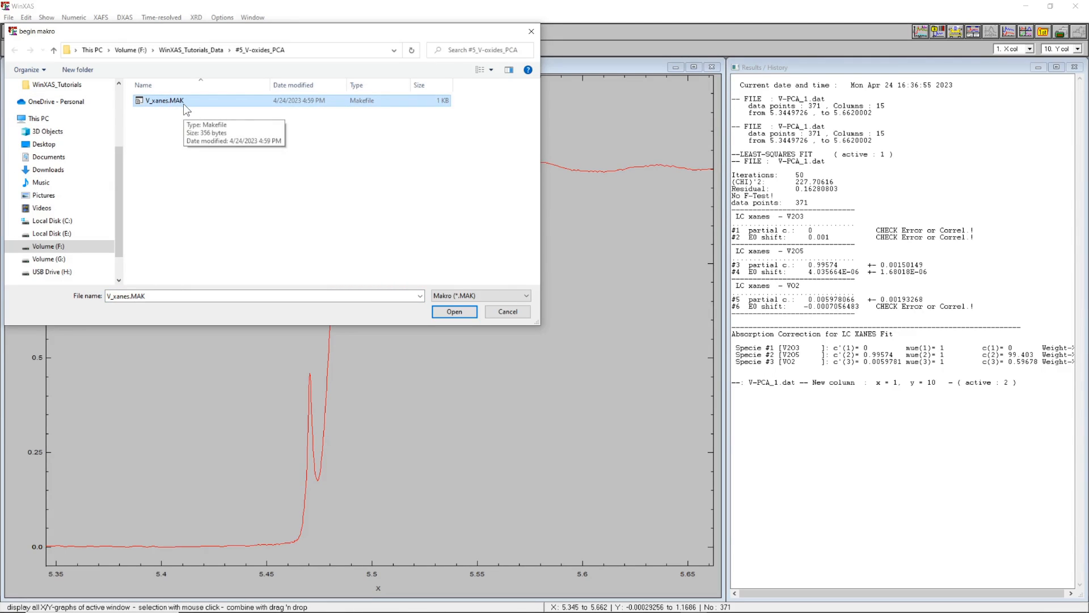
left_click(452, 311)
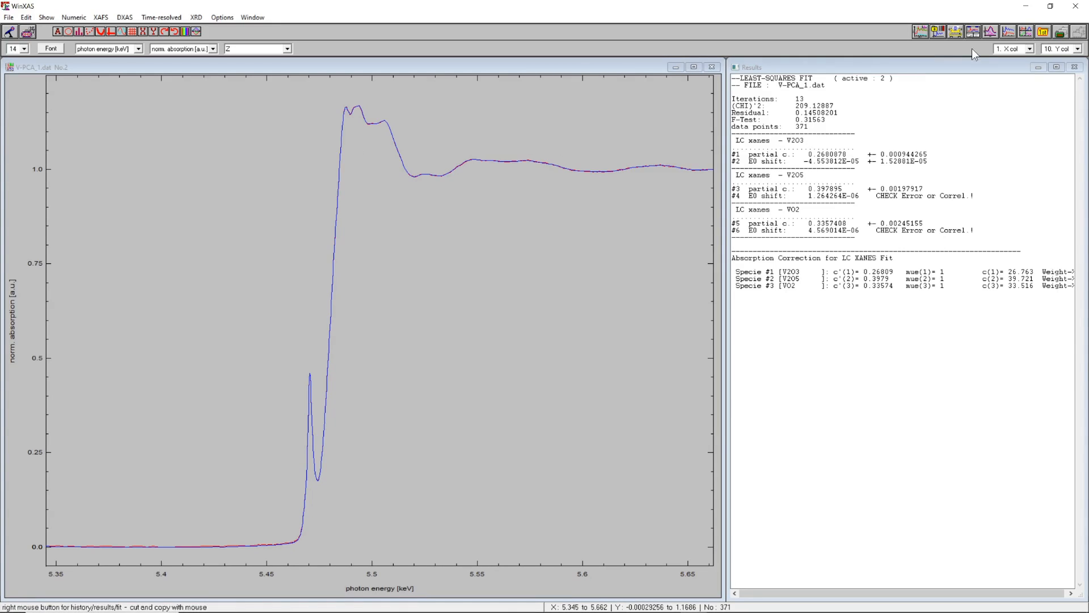
View the individual reference contributions in the fit plot and the results history, and hide the contributions again
left_click(992, 32)
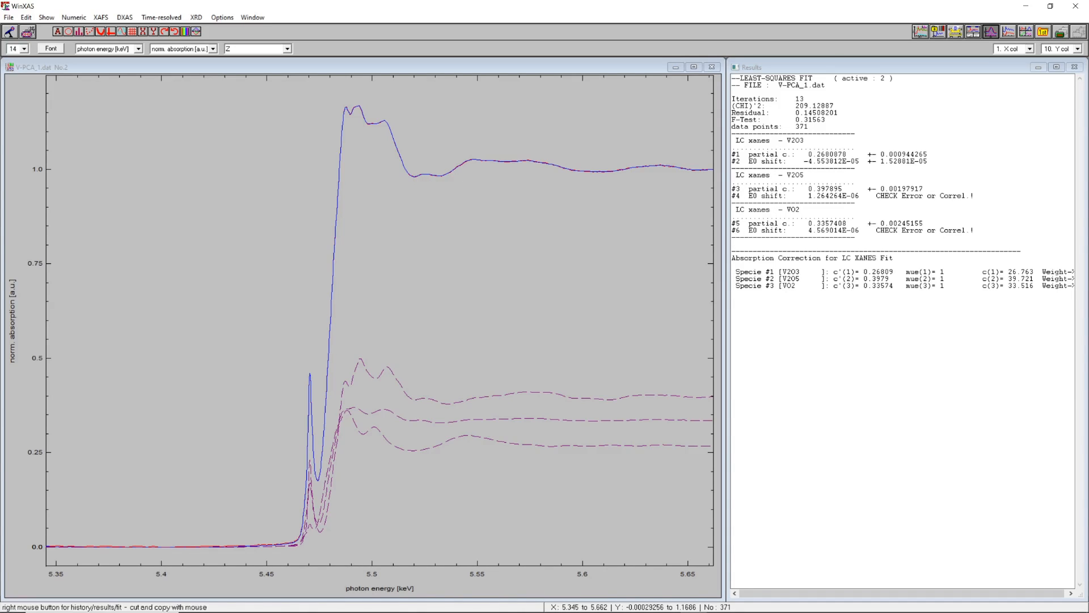
right_click(851, 318)
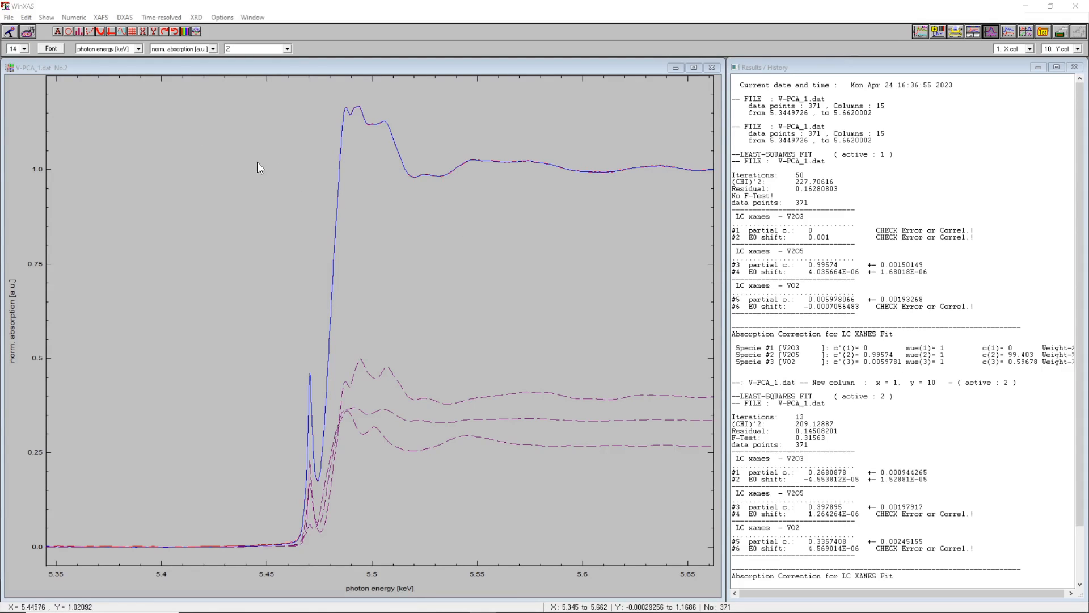
left_click(9, 18)
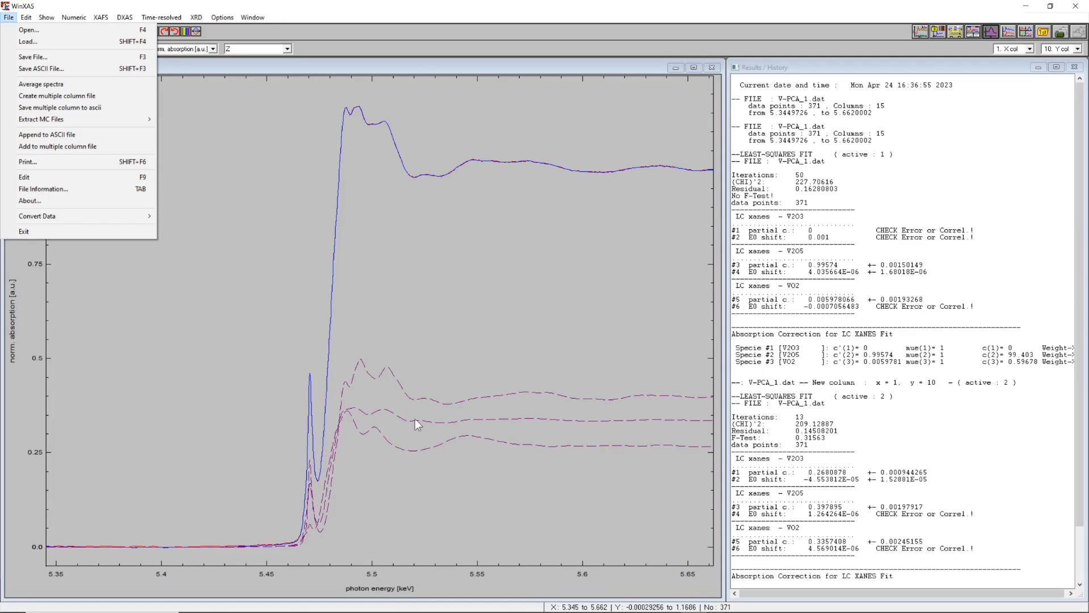
left_click(990, 31)
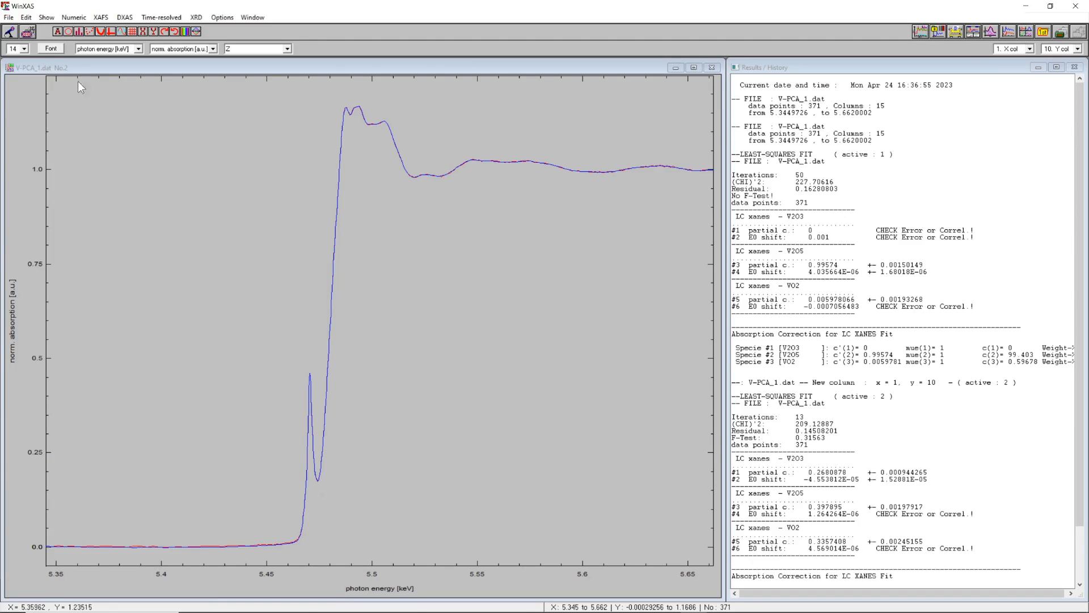
left_click(9, 17)
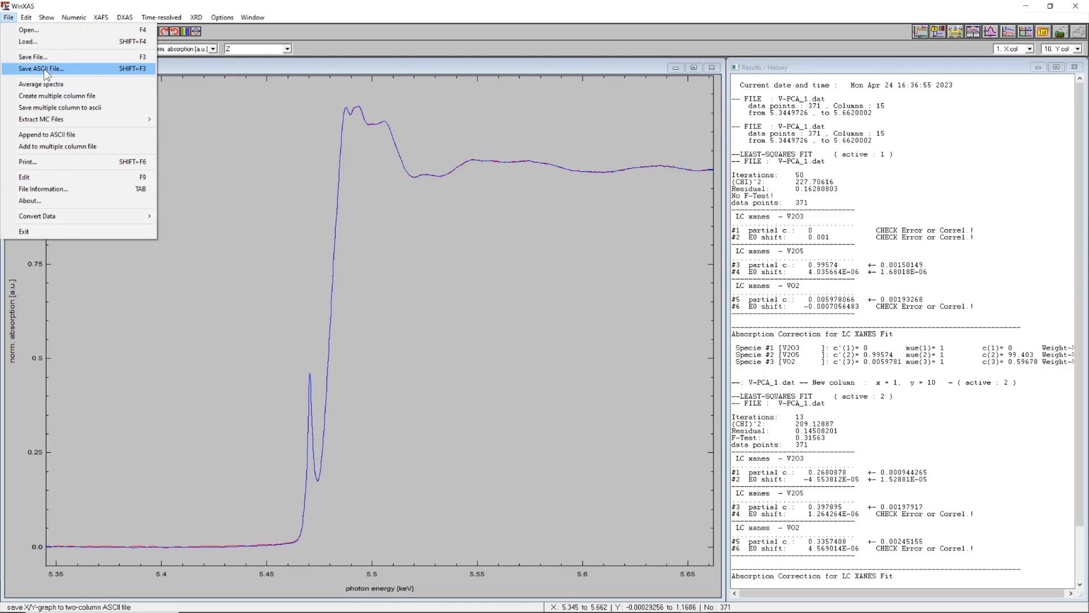
left_click(295, 65)
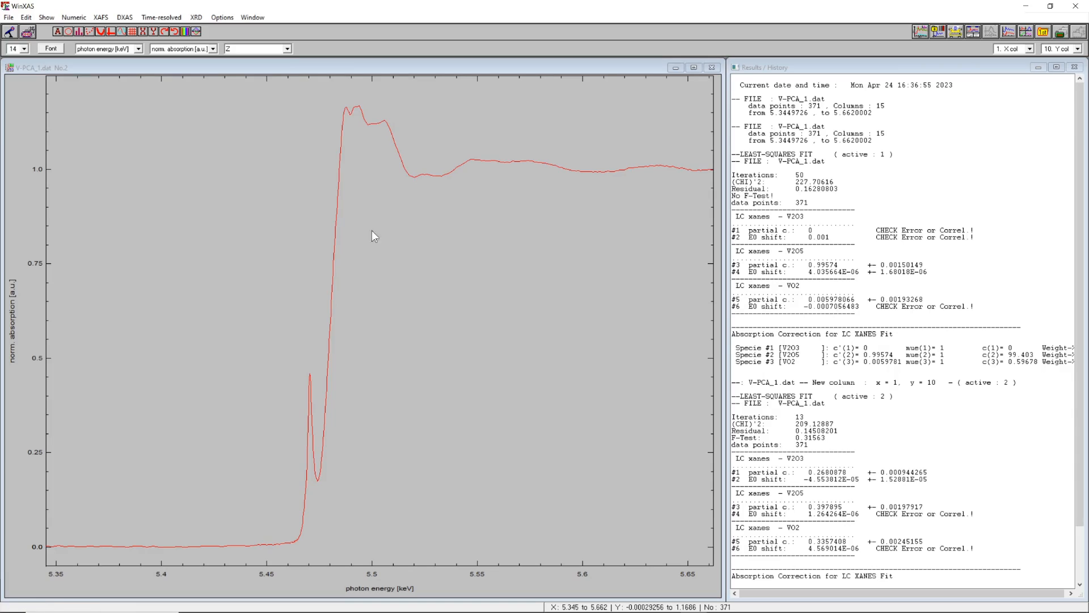
left_click(8, 17)
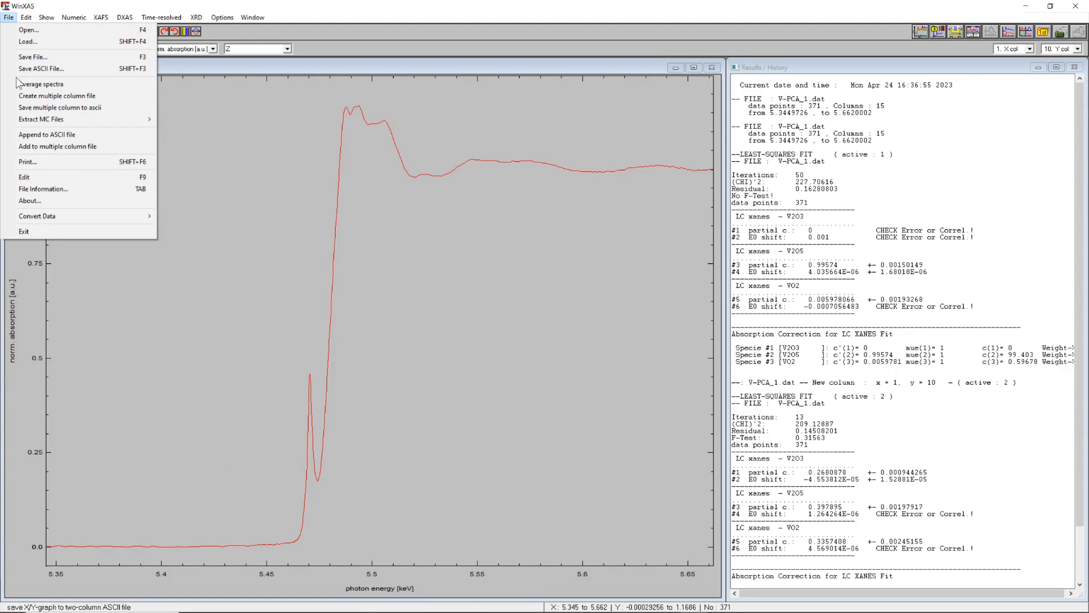
left_click(168, 80)
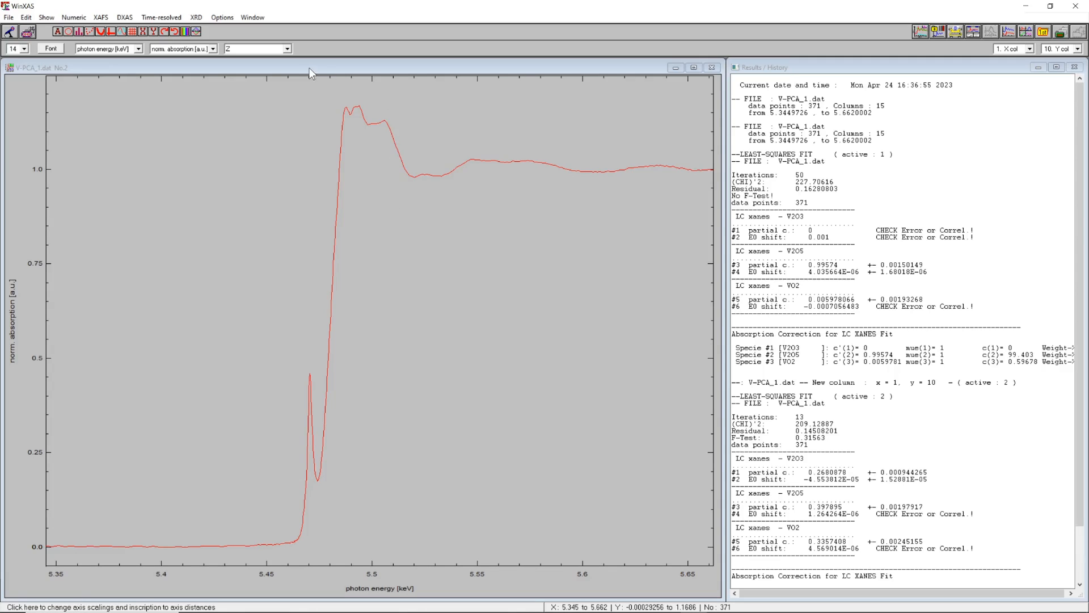
Start a Factor (PC) Analysis using the columns of the multi-column file as input spectra
left_click(100, 18)
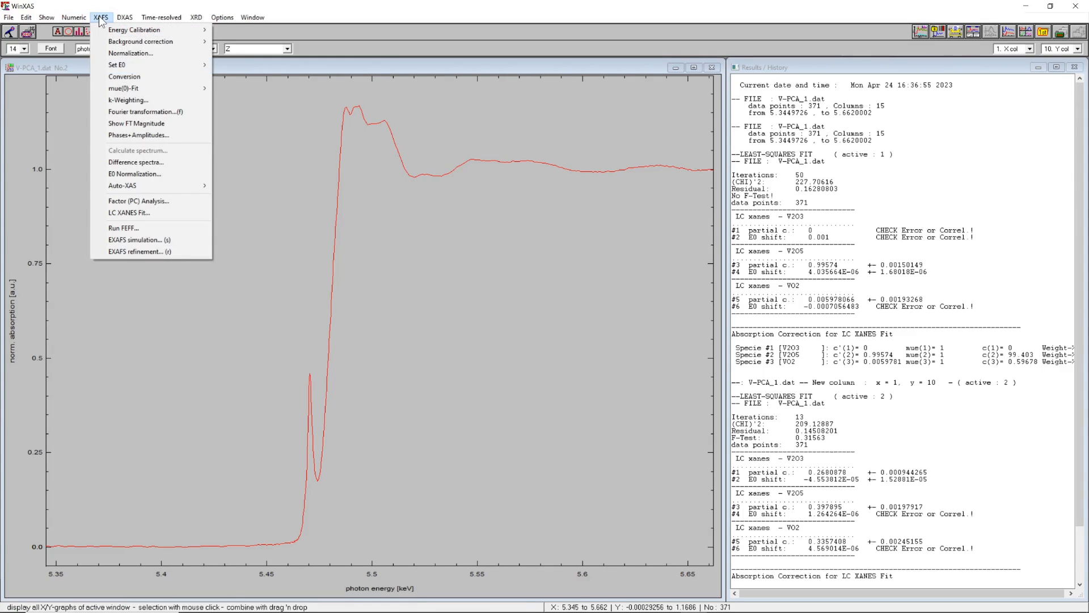
left_click(156, 201)
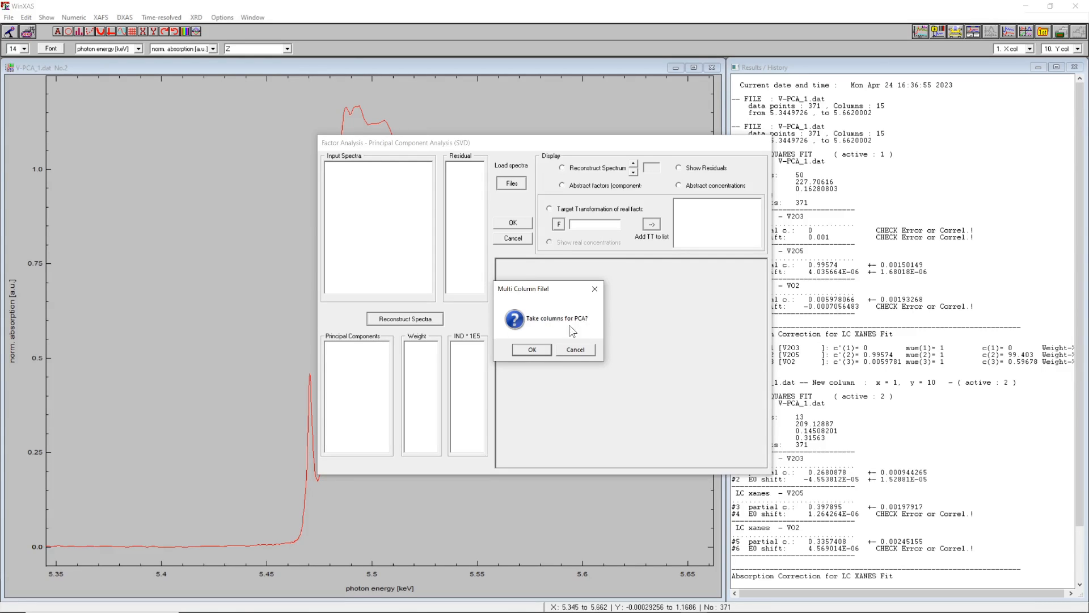
left_click(532, 350)
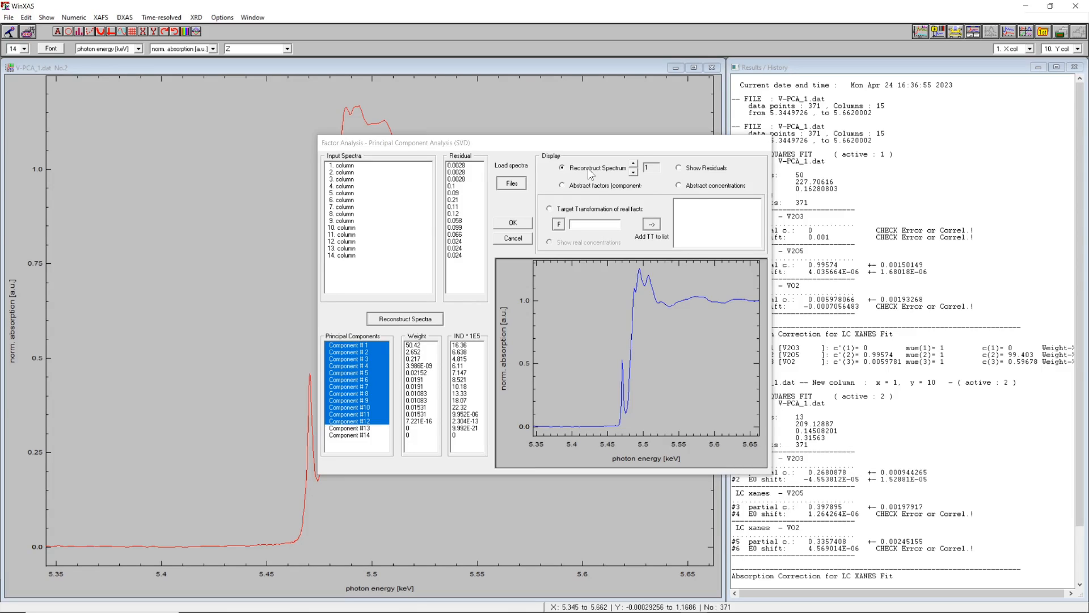
Step through the reconstructed spectra up to spectrum 8 to compare each with its original data
left_click(634, 164)
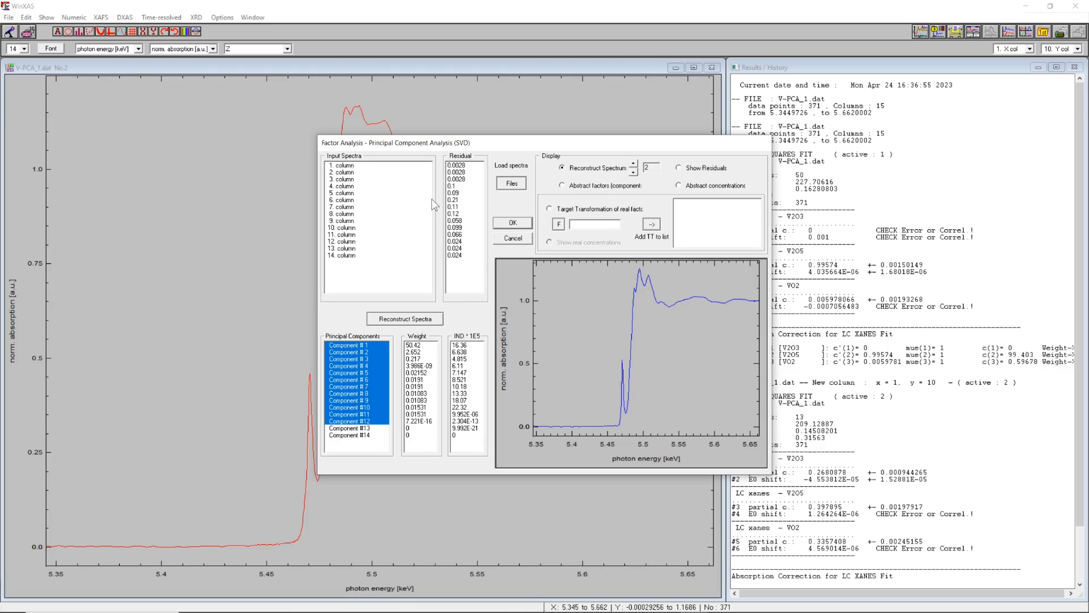
left_click(633, 165)
left_click(634, 164)
left_click(634, 165)
left_click(633, 165)
left_click(634, 165)
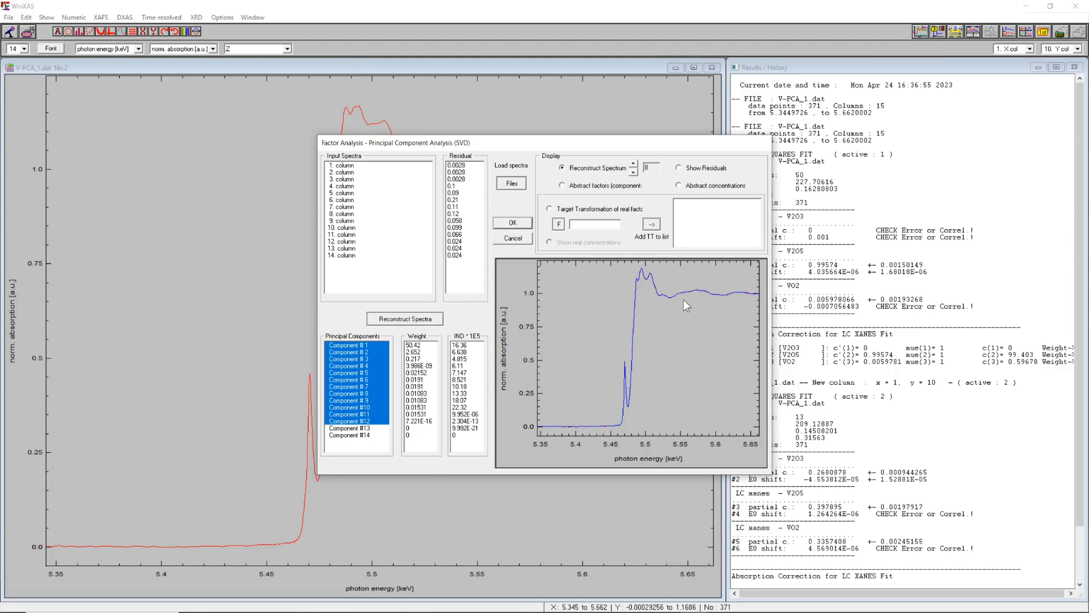
Reconstruct the spectra from principal component 1 only and step through the reconstructions up to spectrum 11
left_click(345, 346)
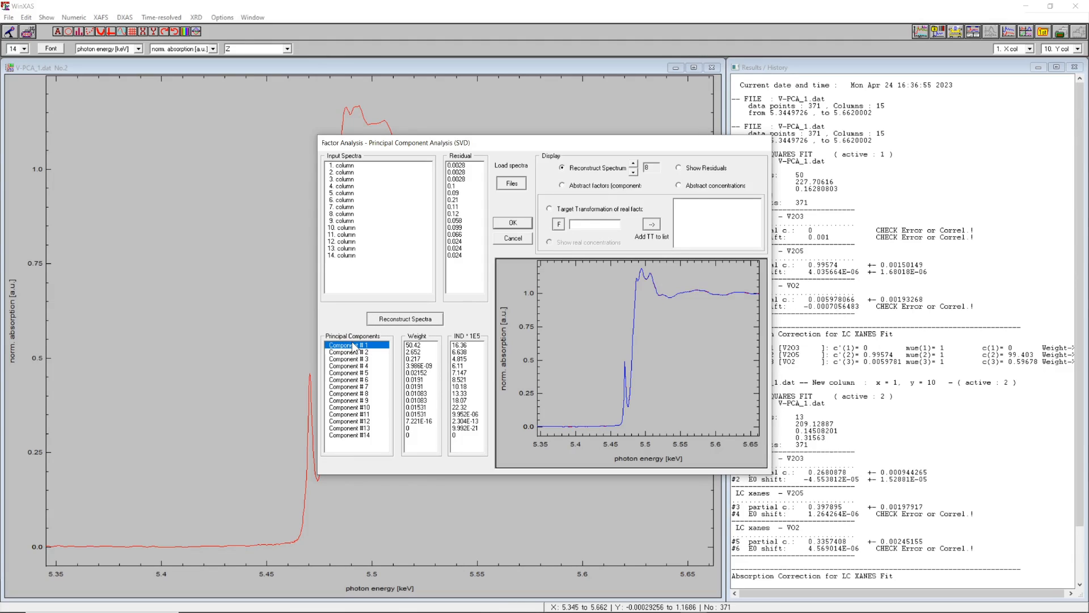
left_click(405, 320)
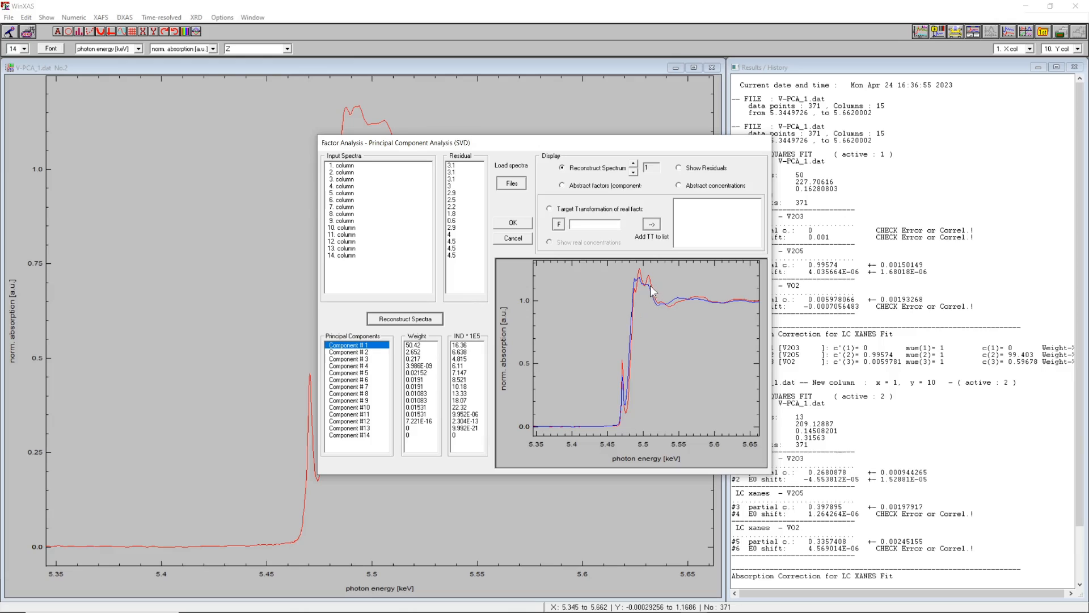
left_click(634, 164)
left_click(634, 164)
left_click(634, 164)
left_click(633, 164)
left_click(634, 164)
left_click(634, 164)
left_click(633, 164)
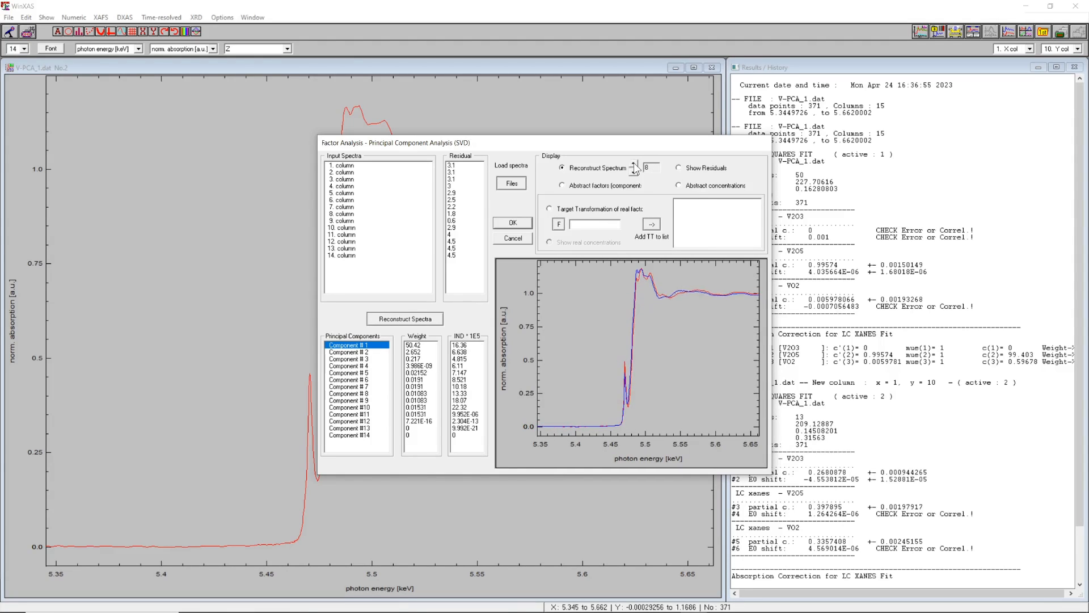
left_click(633, 163)
left_click(634, 164)
left_click(634, 164)
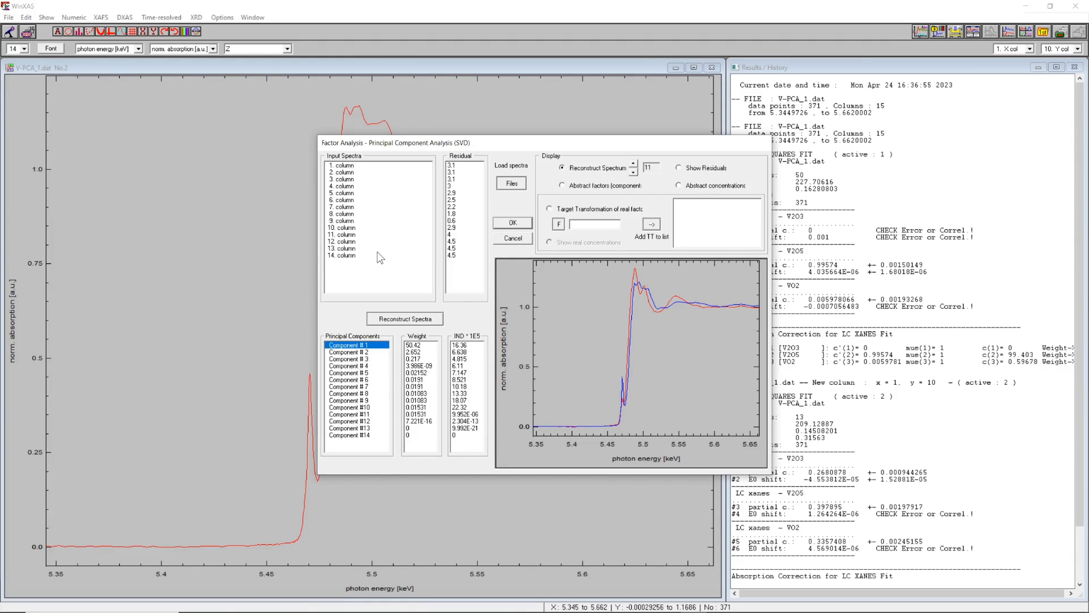
Add principal component 2 to the selection and reconstruct the spectra from both components
left_click(353, 352)
left_click(399, 318)
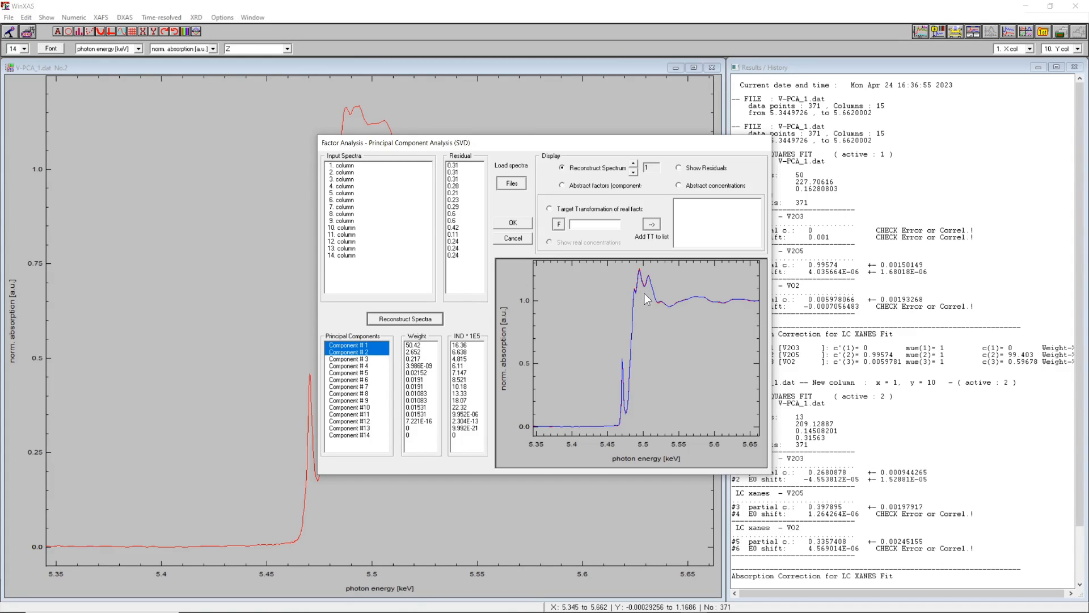
Step through the two-component reconstructions up to spectrum 11, then return to spectrum 9 to compare it with its original data
left_click(633, 164)
left_click(634, 164)
left_click(634, 165)
left_click(634, 164)
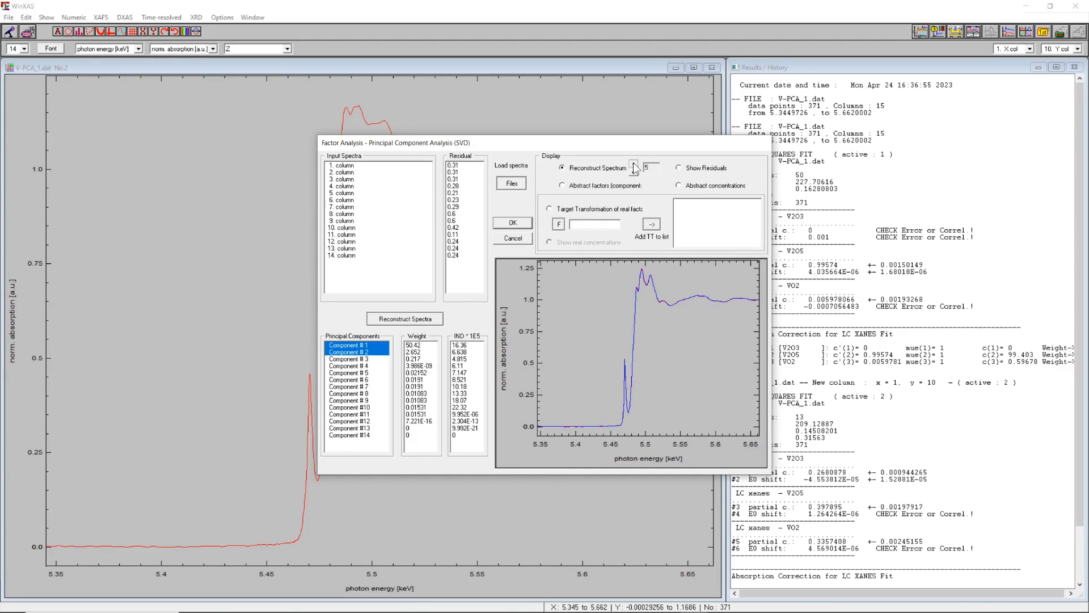
left_click(633, 164)
left_click(634, 165)
left_click(634, 164)
left_click(633, 165)
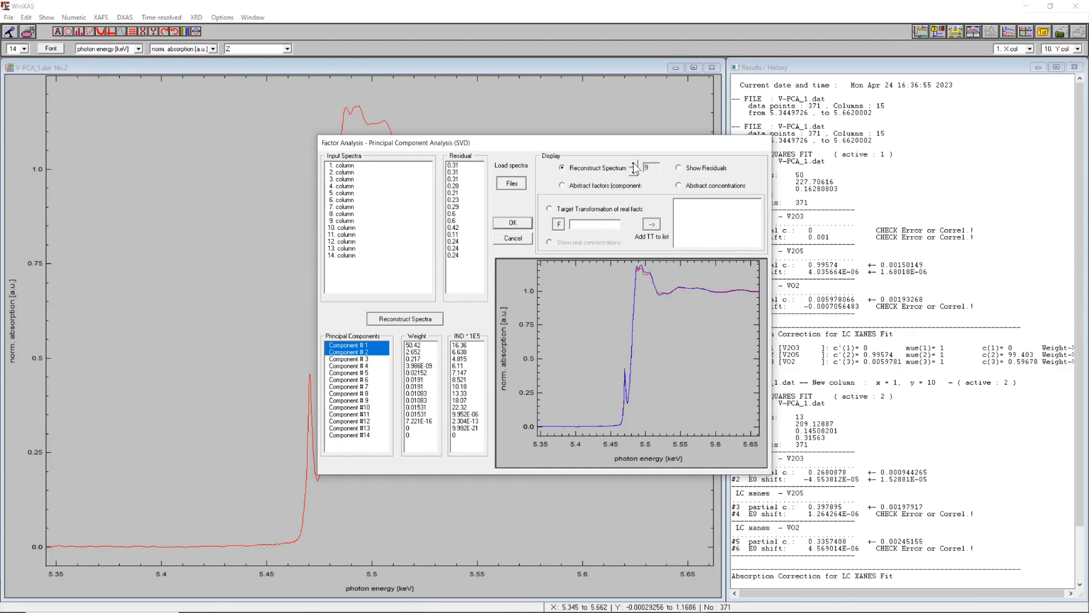
left_click(634, 165)
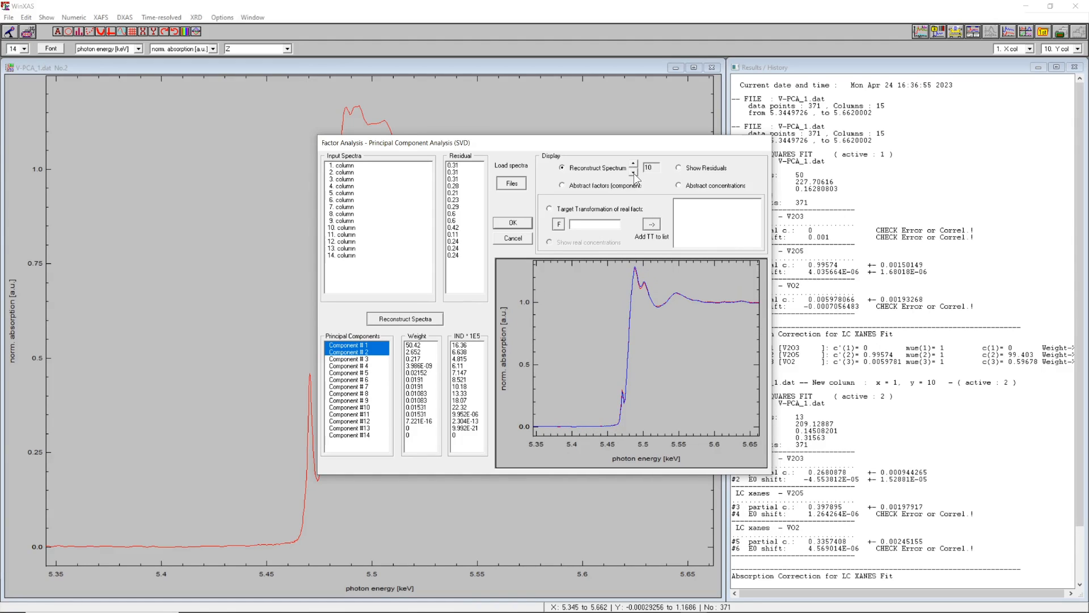
left_click(633, 164)
left_click(633, 172)
left_click(634, 173)
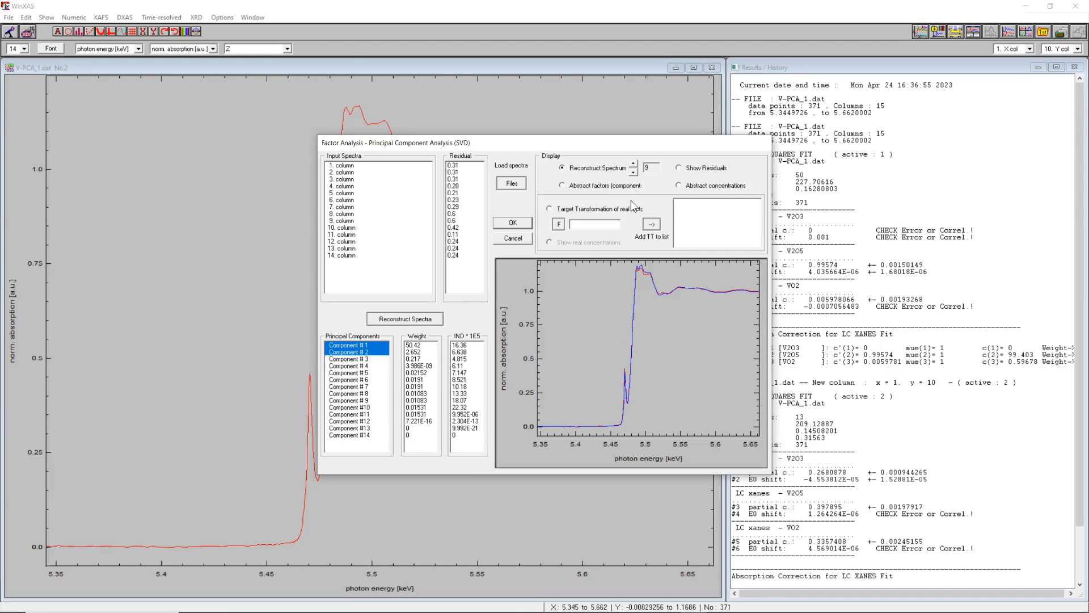
Reconstruct the spectra from principal components 1 to 3 and step through the reconstructions up to spectrum 14
left_click_drag(352, 344, 356, 360)
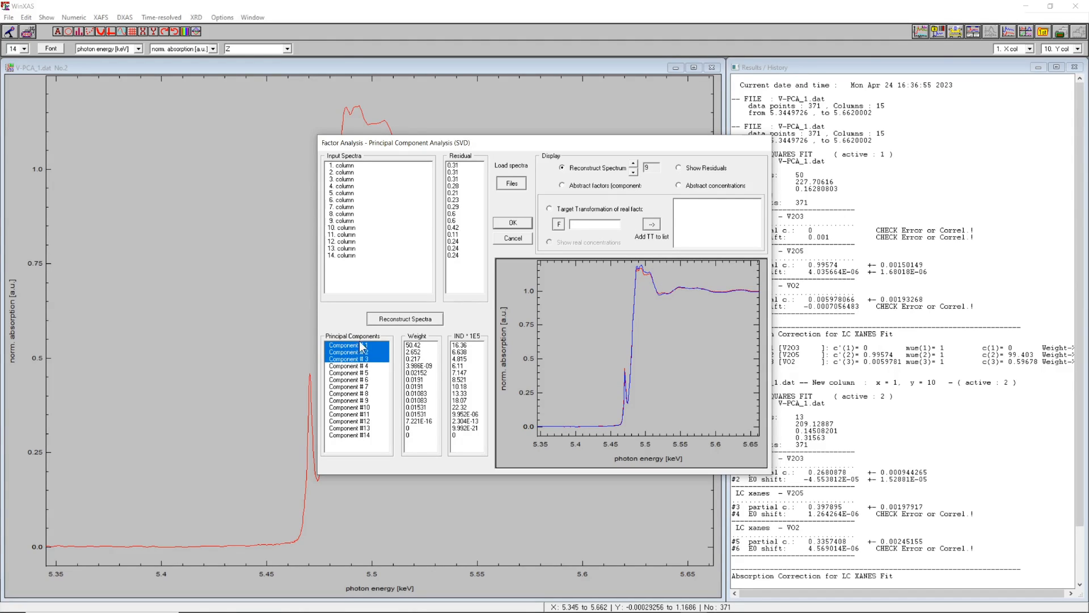
left_click(404, 319)
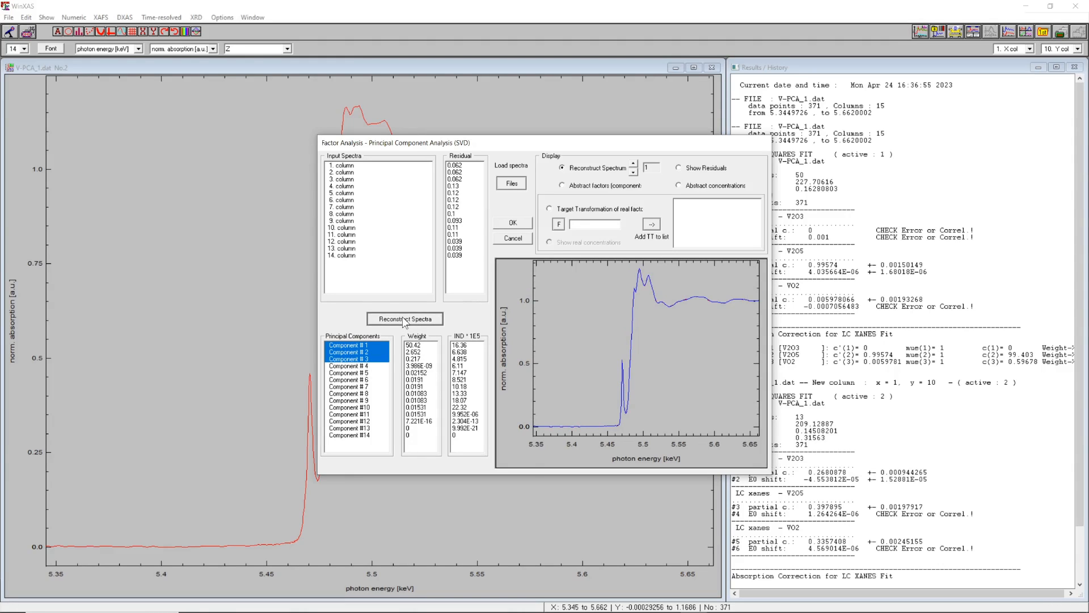
left_click(633, 164)
left_click(634, 164)
left_click(633, 165)
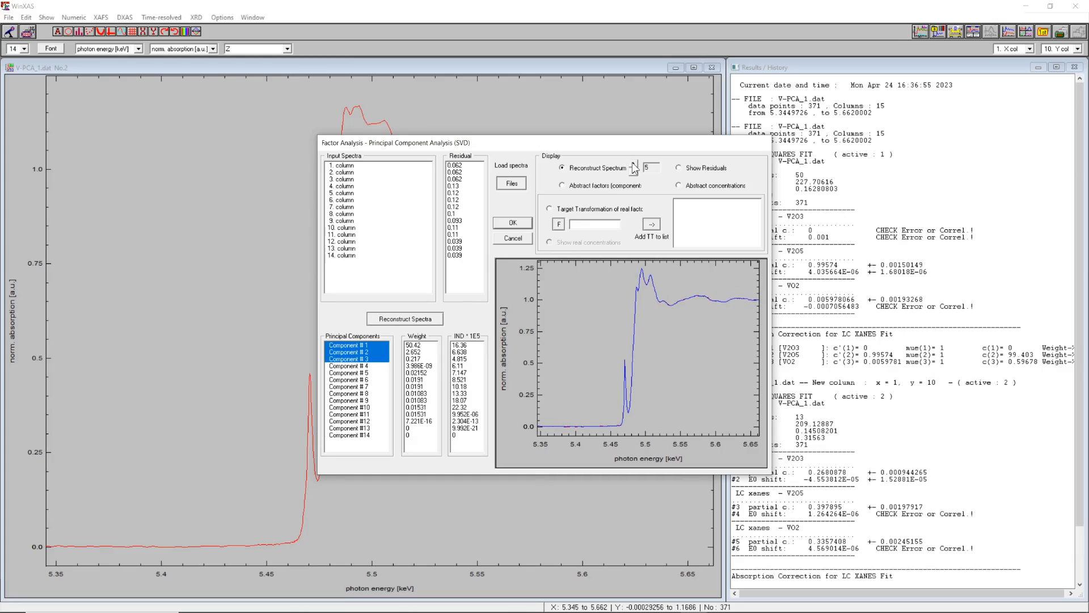
left_click(633, 164)
left_click(633, 164)
left_click(633, 164)
left_click(634, 165)
left_click(633, 164)
left_click(634, 164)
left_click(634, 164)
left_click(633, 165)
left_click(634, 165)
left_click(634, 164)
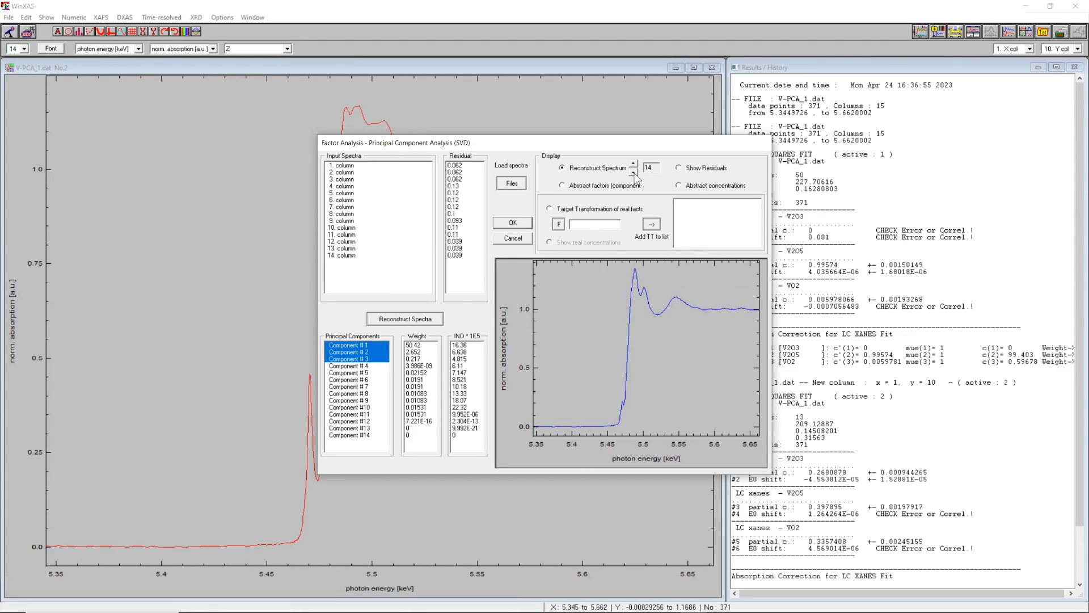
Step back through the three-component reconstructions from spectrum 14 to spectrum 3, comparing each with its original data
left_click(633, 171)
left_click(633, 171)
left_click(632, 171)
left_click(632, 171)
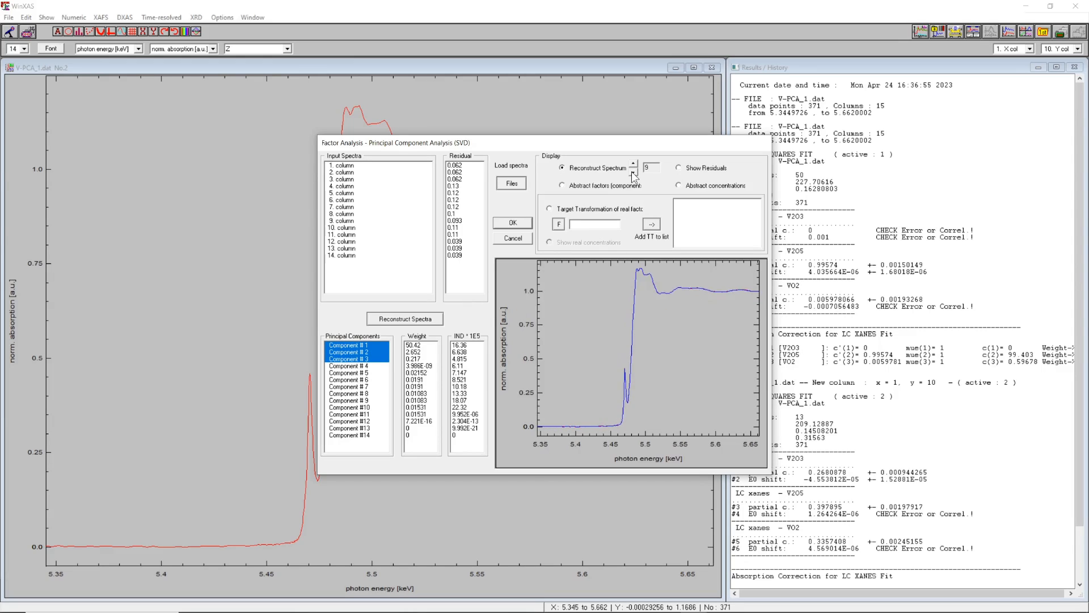
left_click(633, 171)
left_click(632, 171)
left_click(633, 171)
left_click(632, 172)
left_click(632, 171)
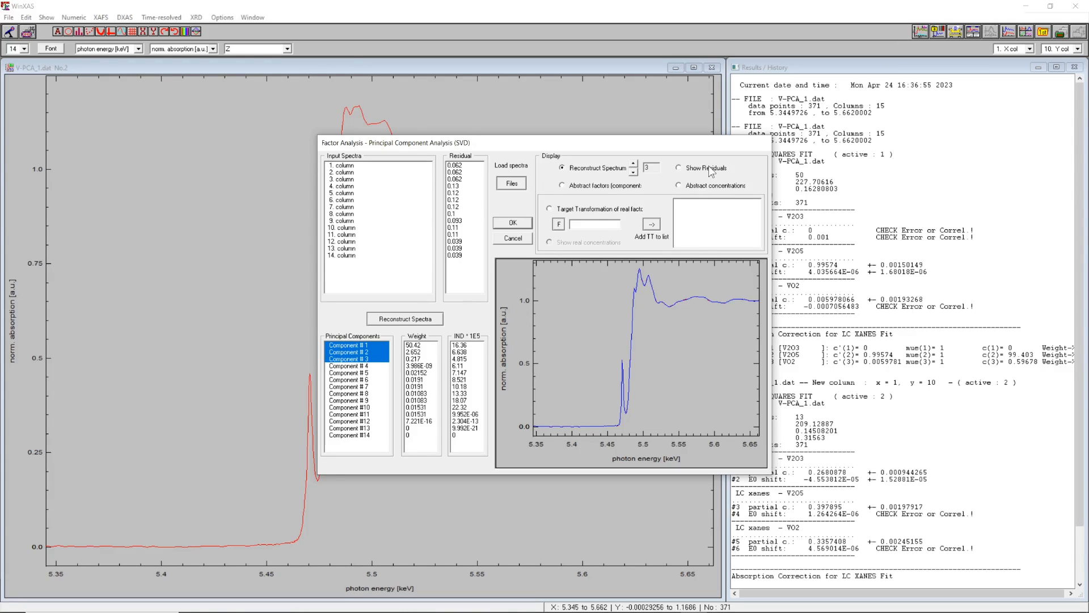
Reconstruct the spectra from principal component 1 only and plot the residuals
left_click(345, 345)
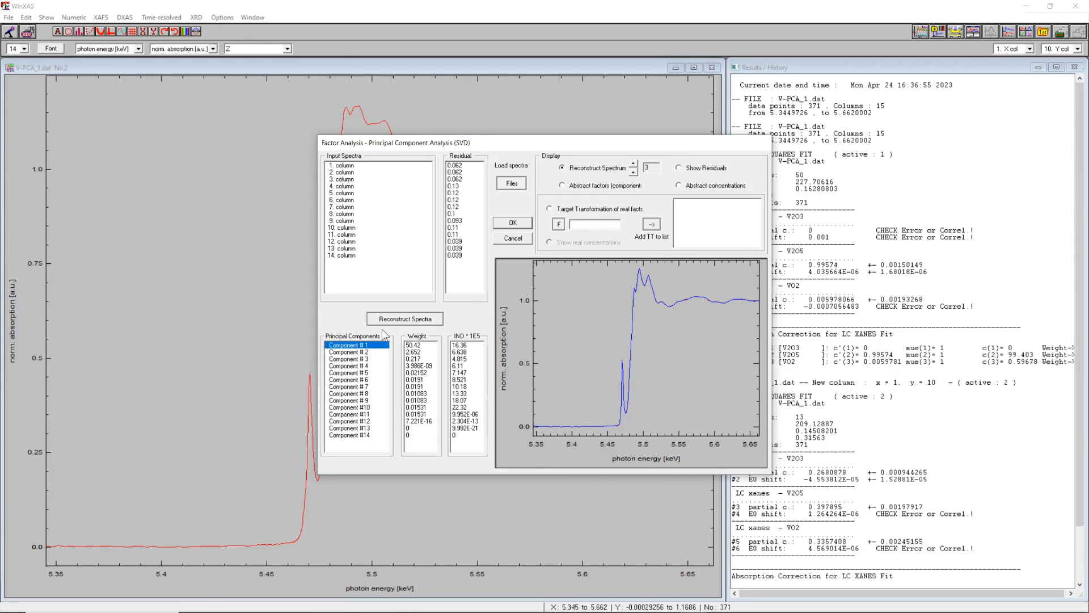
left_click(396, 321)
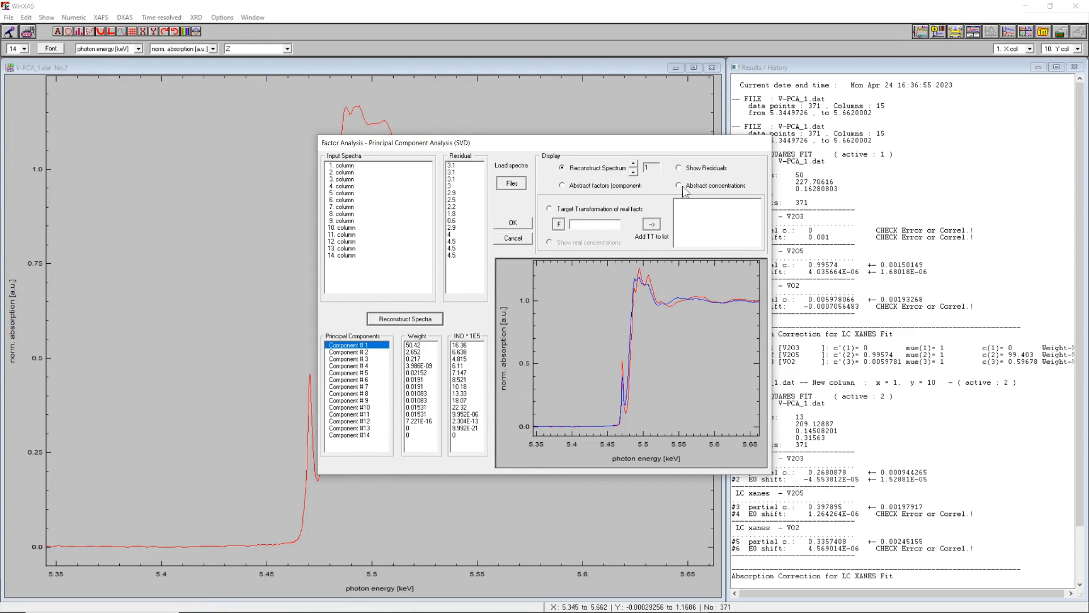
left_click(699, 166)
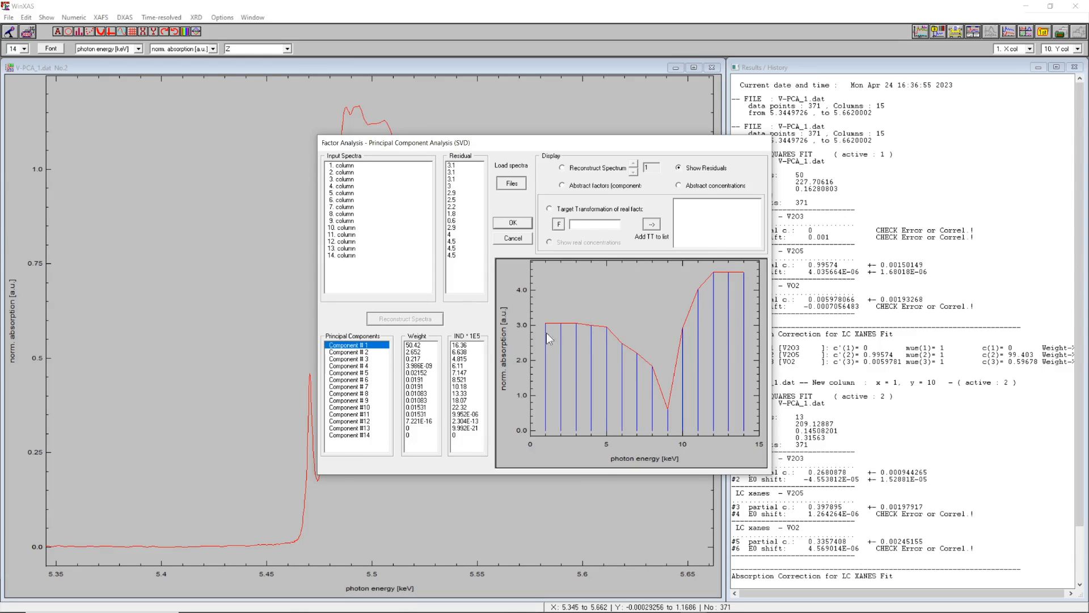
Add principal component 2, reconstruct the spectra from both components and plot their residuals
left_click(353, 352)
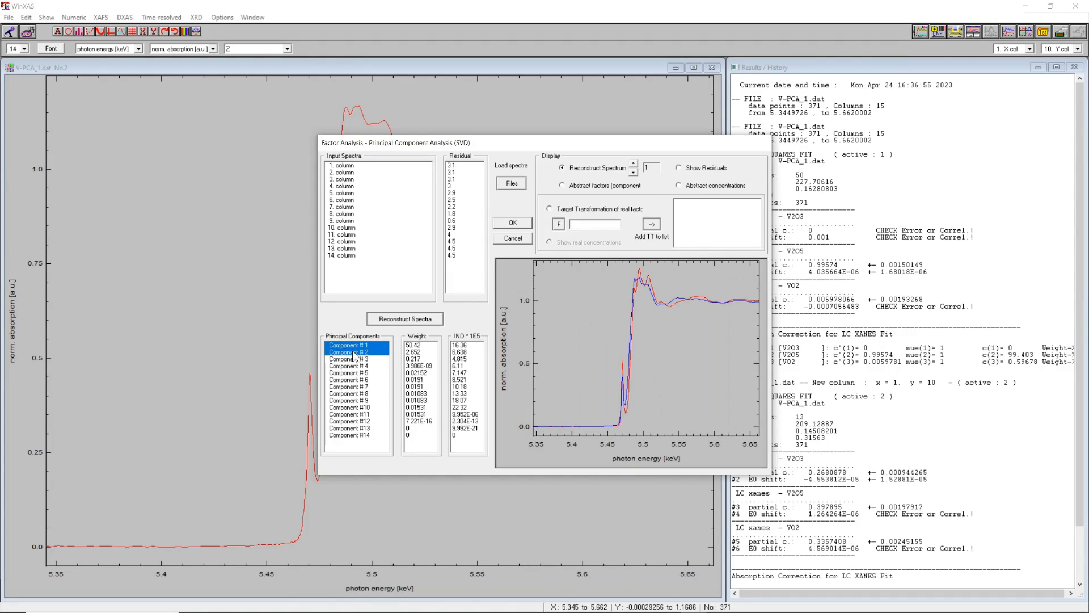
left_click(401, 319)
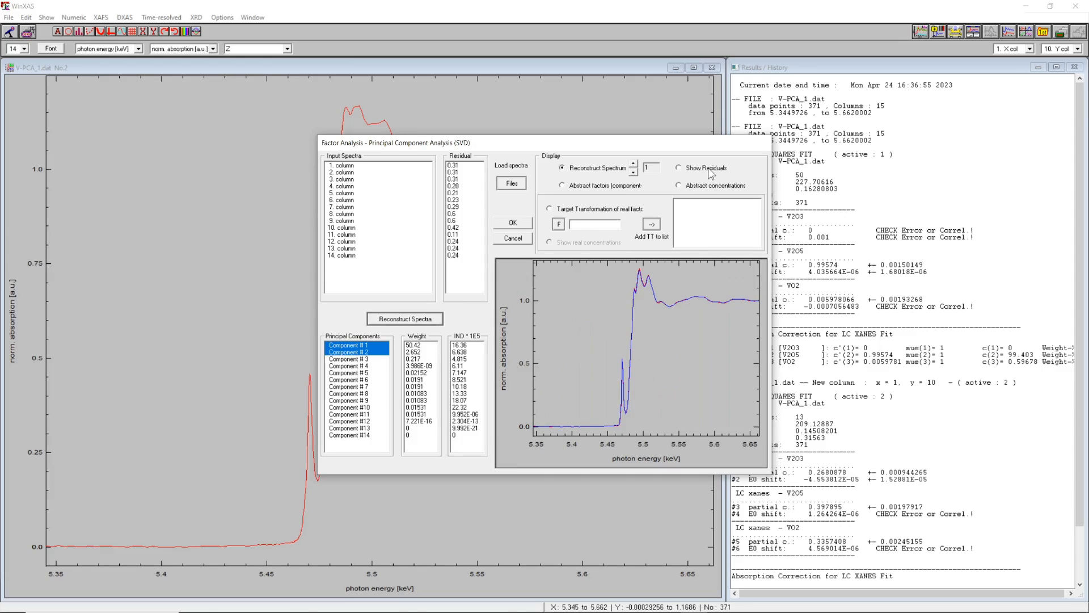
left_click(679, 168)
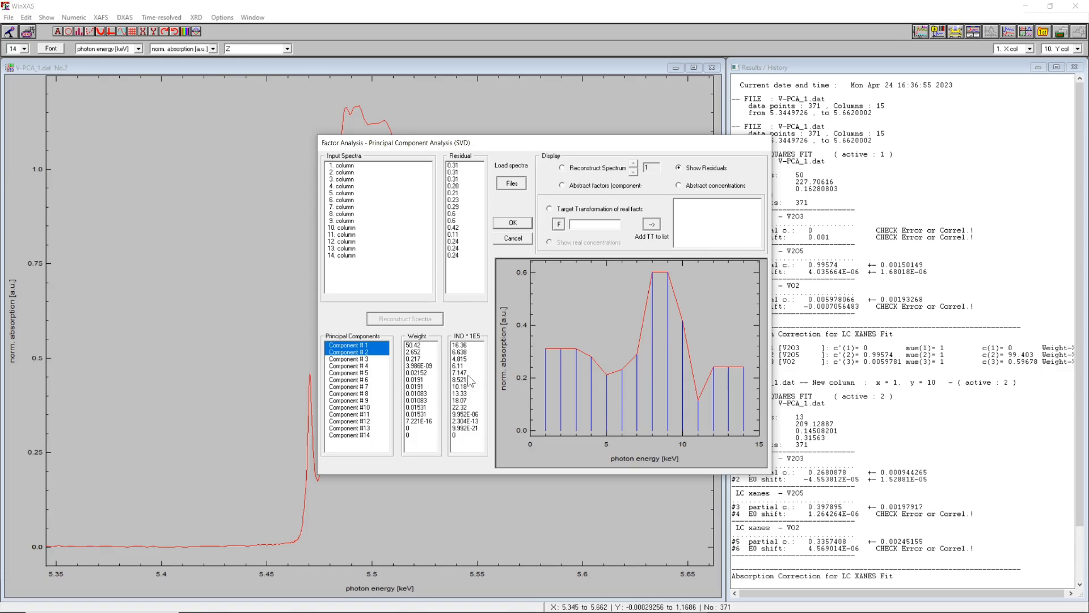
Add principal component 3, reconstruct the spectra from all three components and plot their residuals
left_click(350, 360)
left_click(350, 360)
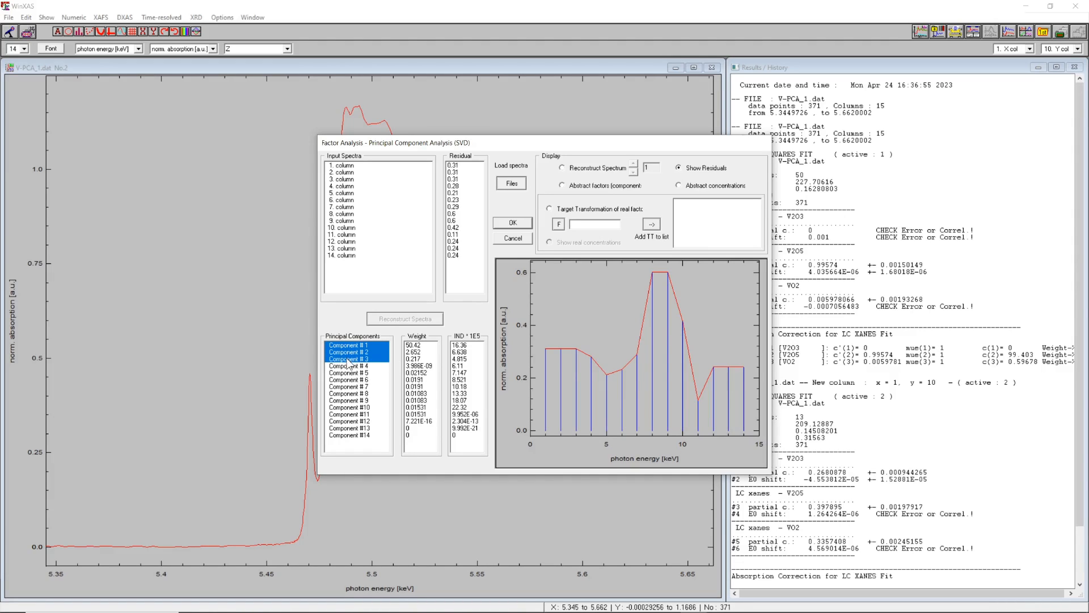
left_click(405, 321)
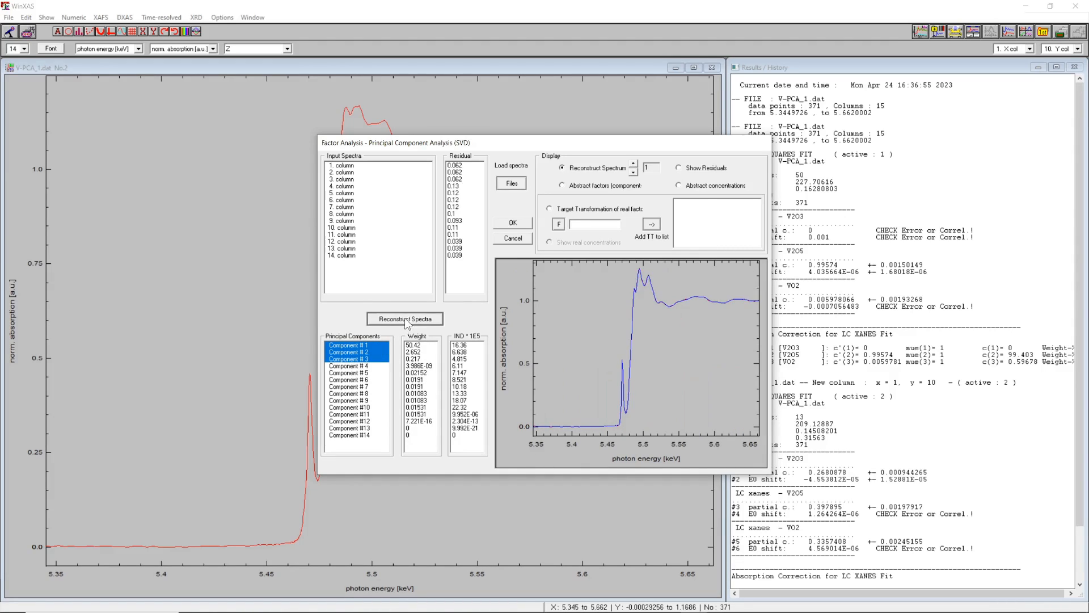
left_click(705, 172)
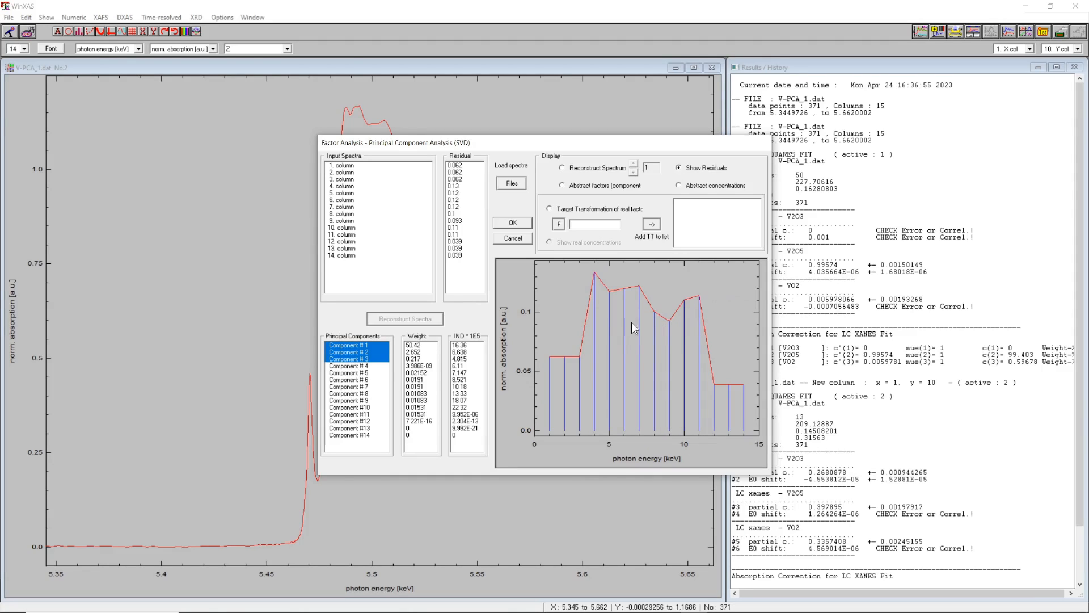
Switch the display back to the reconstructed spectra and step through them up to spectrum 14
left_click(596, 168)
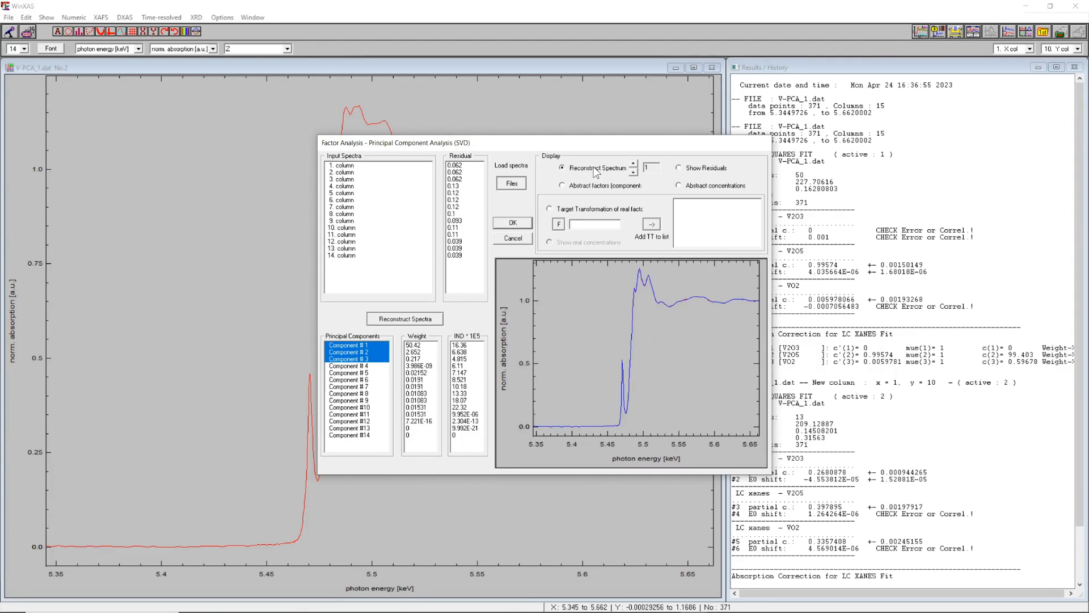
left_click(633, 164)
left_click(634, 164)
left_click(634, 164)
left_click(634, 163)
left_click(634, 164)
left_click(634, 164)
left_click(633, 164)
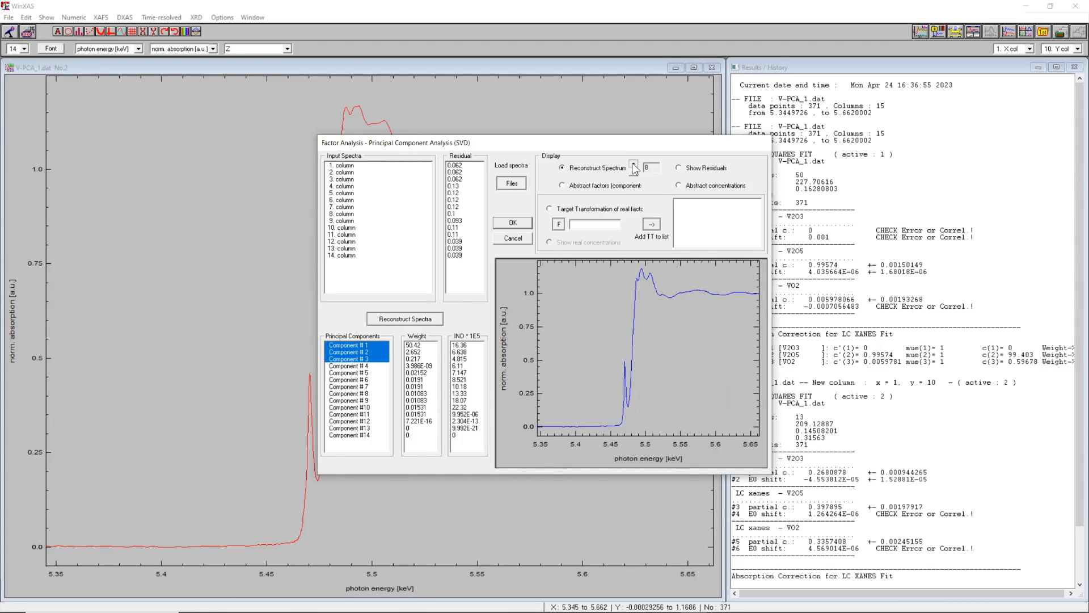
left_click(634, 164)
left_click(634, 164)
left_click(634, 164)
left_click(634, 164)
left_click(634, 164)
left_click(633, 164)
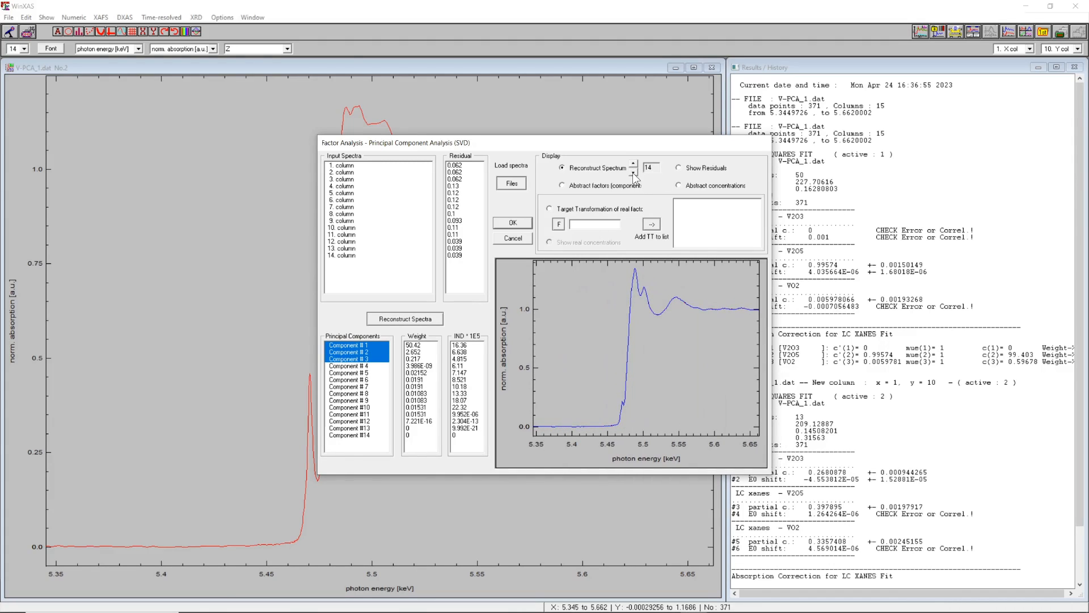
Step back through the reconstructed spectra to spectrum 4, checking each against its original data
left_click(634, 172)
left_click(633, 172)
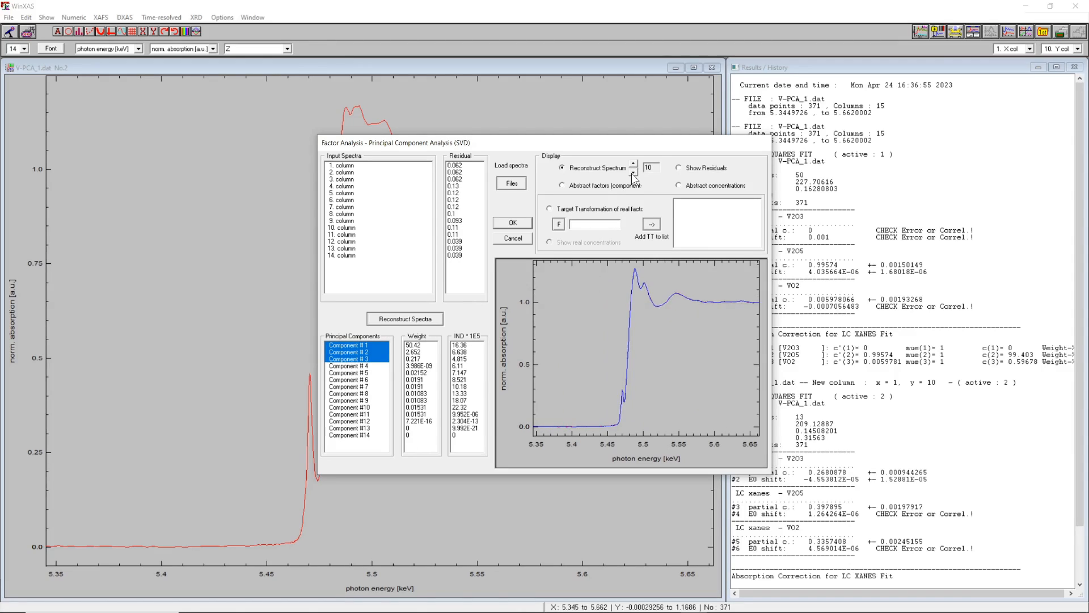
left_click(633, 172)
left_click(633, 172)
left_click(633, 172)
left_click(633, 172)
left_click(633, 172)
left_click(633, 172)
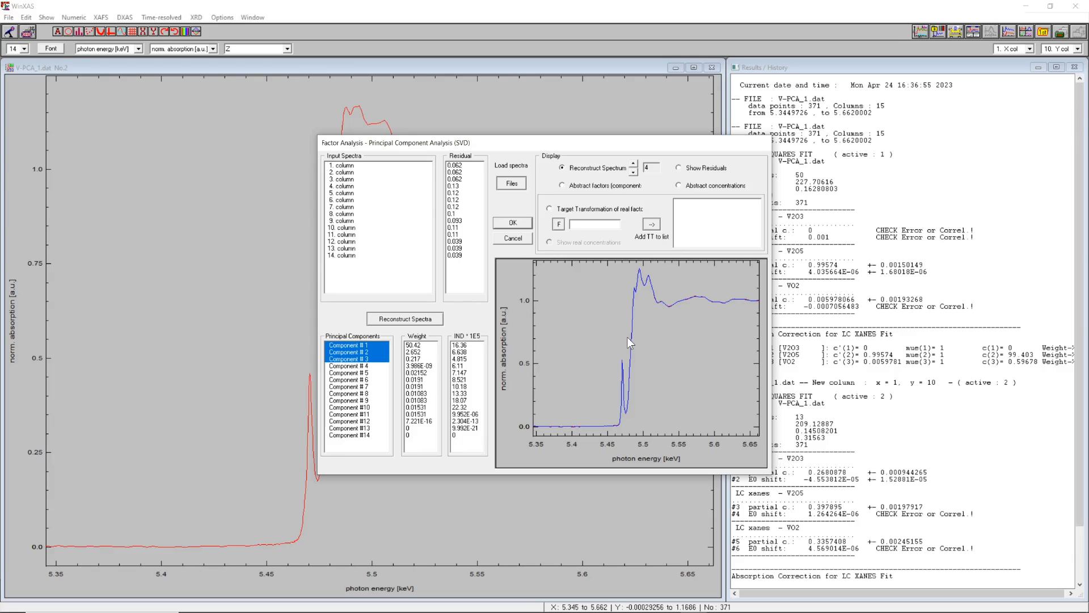
Display the abstract factors and view the principal components one by one from component 1 to component 8
left_click(356, 345)
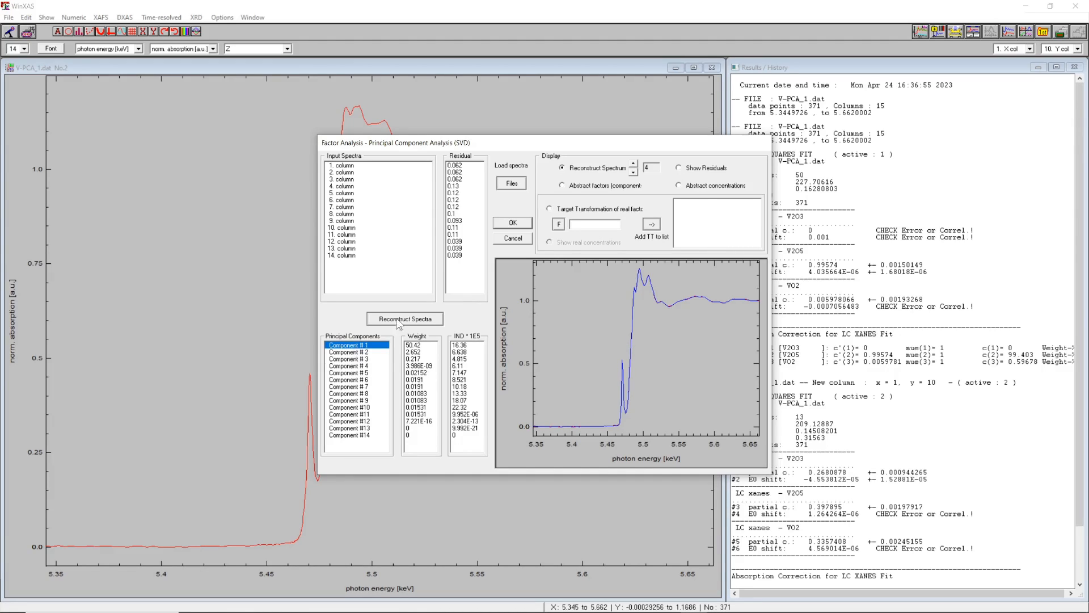
left_click(599, 191)
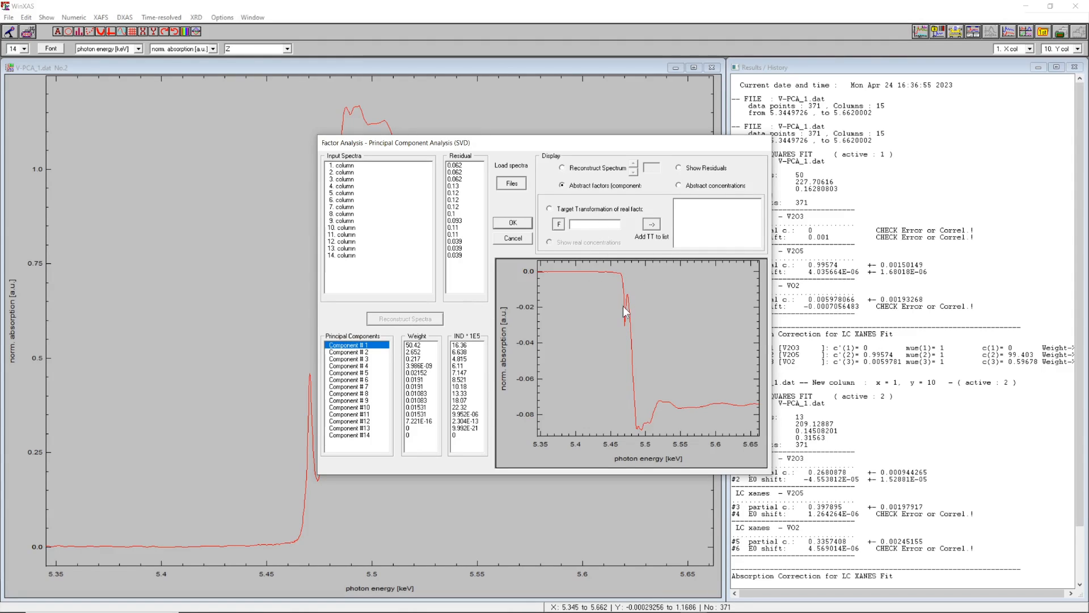
left_click(348, 353)
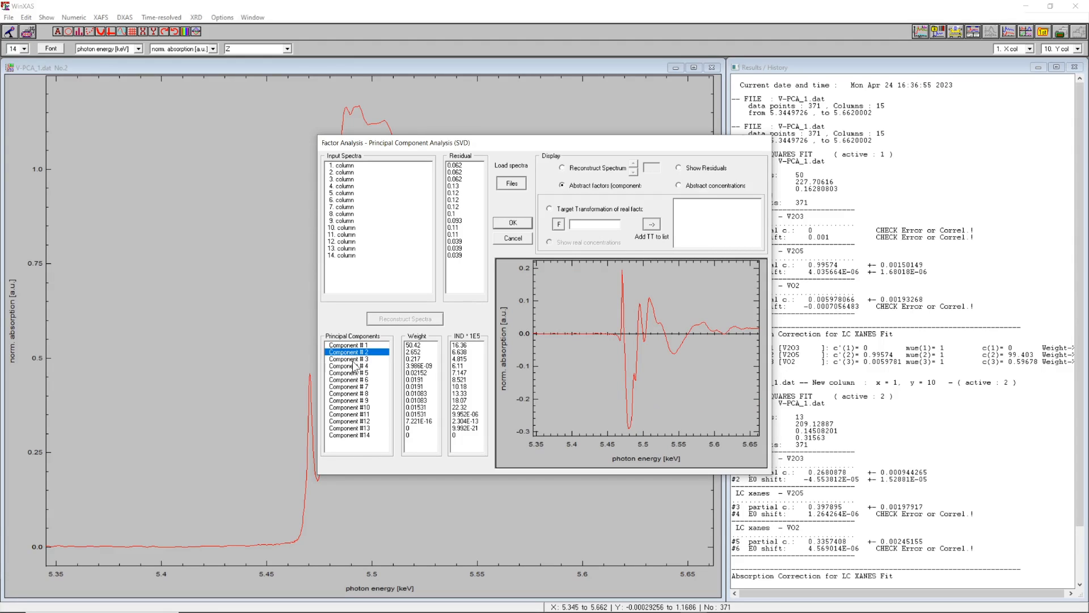
left_click(348, 360)
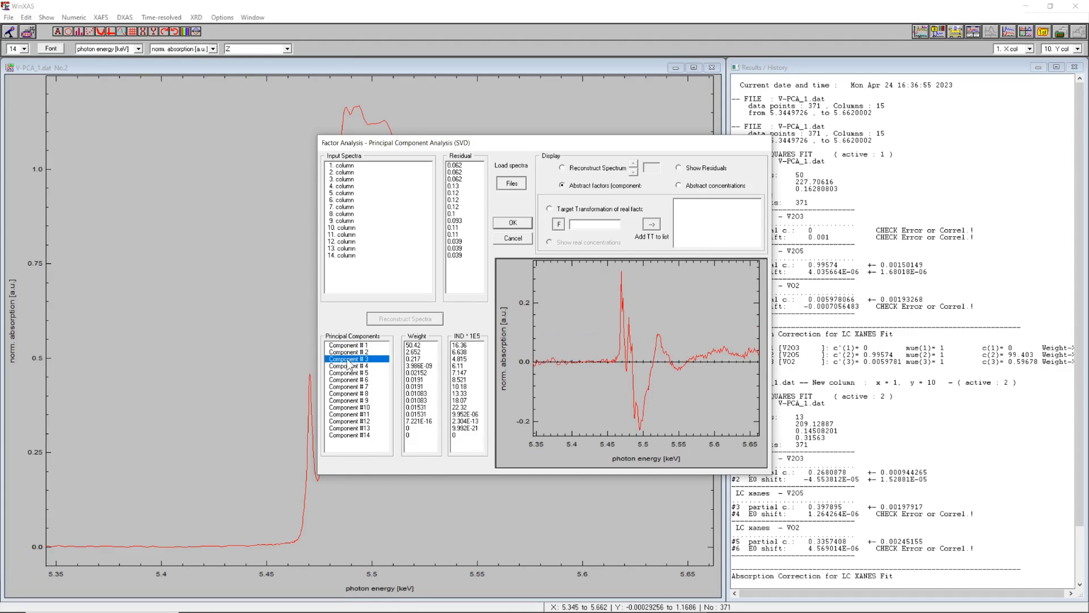
left_click(350, 367)
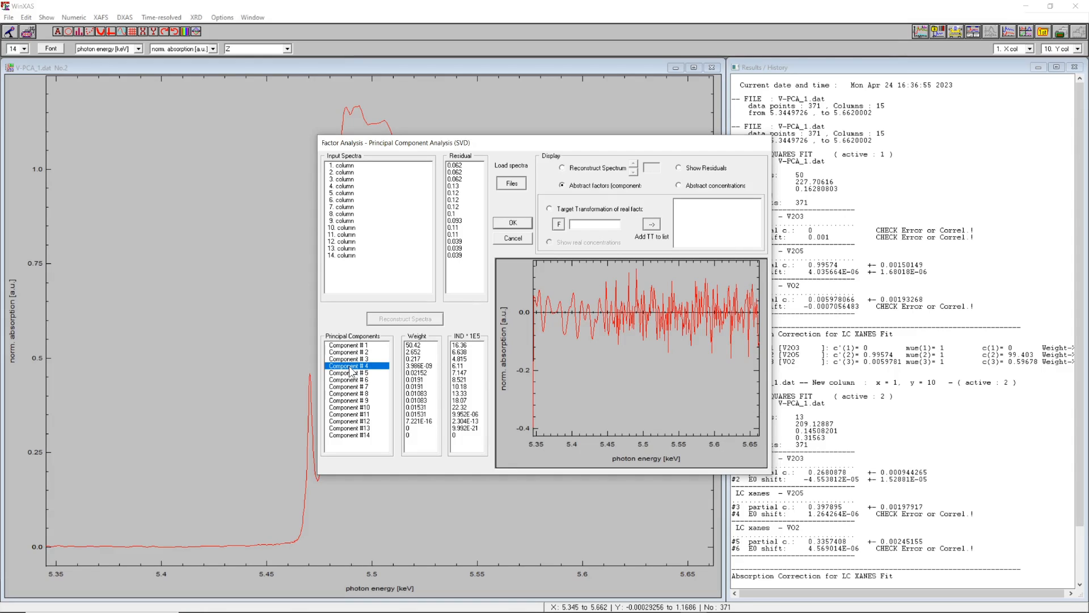
left_click(350, 373)
left_click(351, 380)
left_click(350, 387)
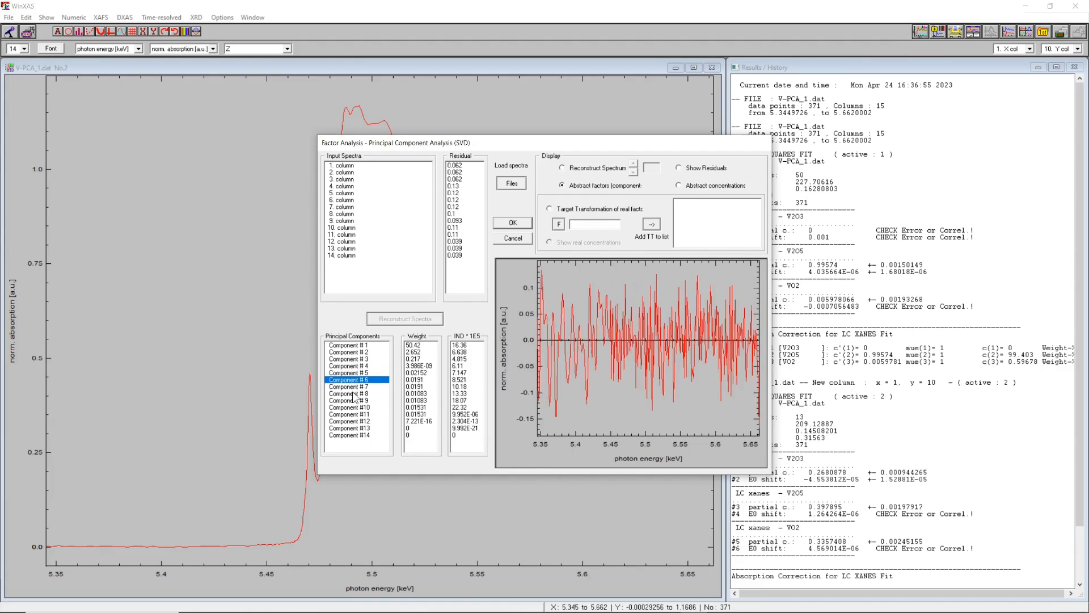
left_click(349, 392)
View the abstract factors of component 7 and components 4 back to 1 to compare signal with noise
left_click(349, 387)
left_click(343, 367)
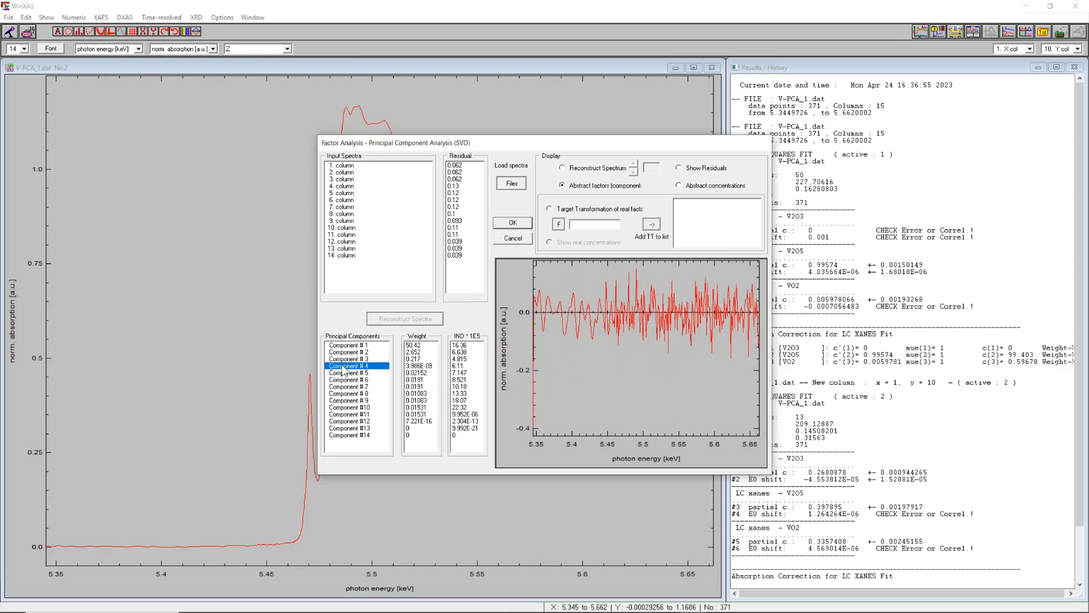
left_click(344, 360)
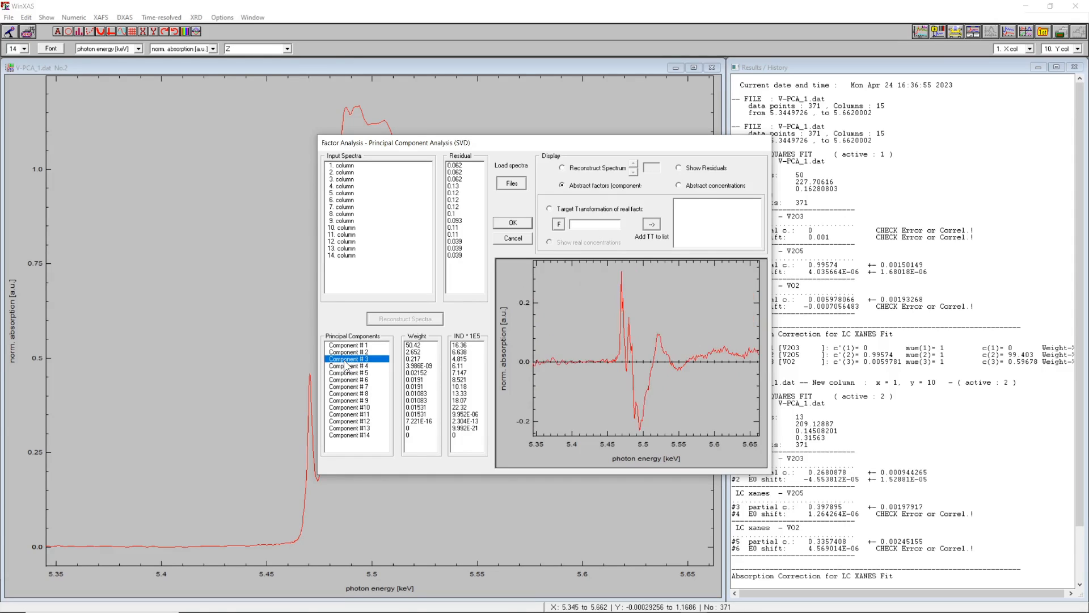
left_click(345, 352)
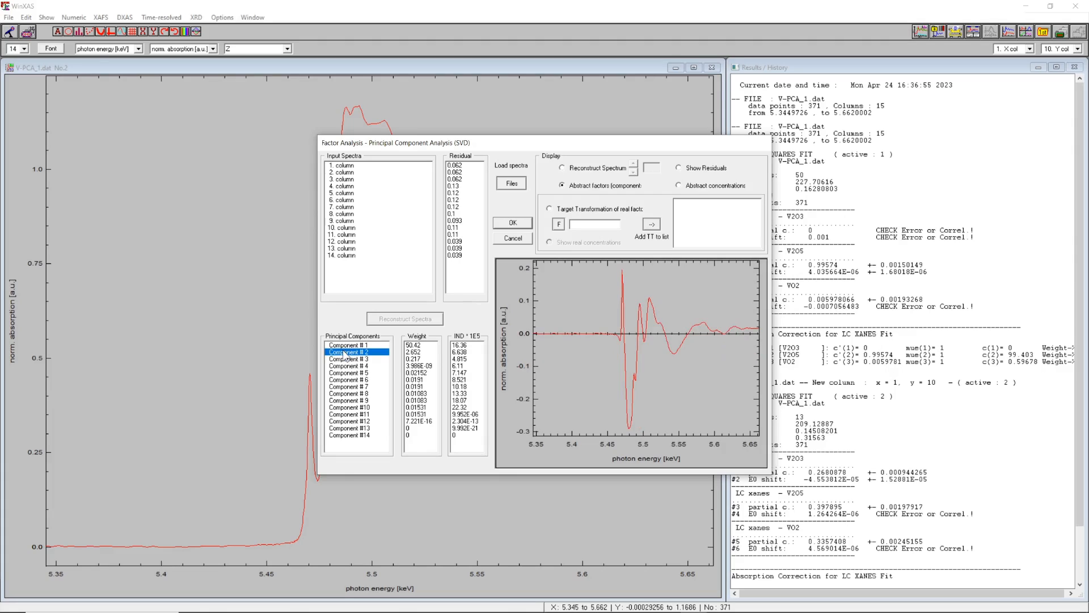
left_click(344, 345)
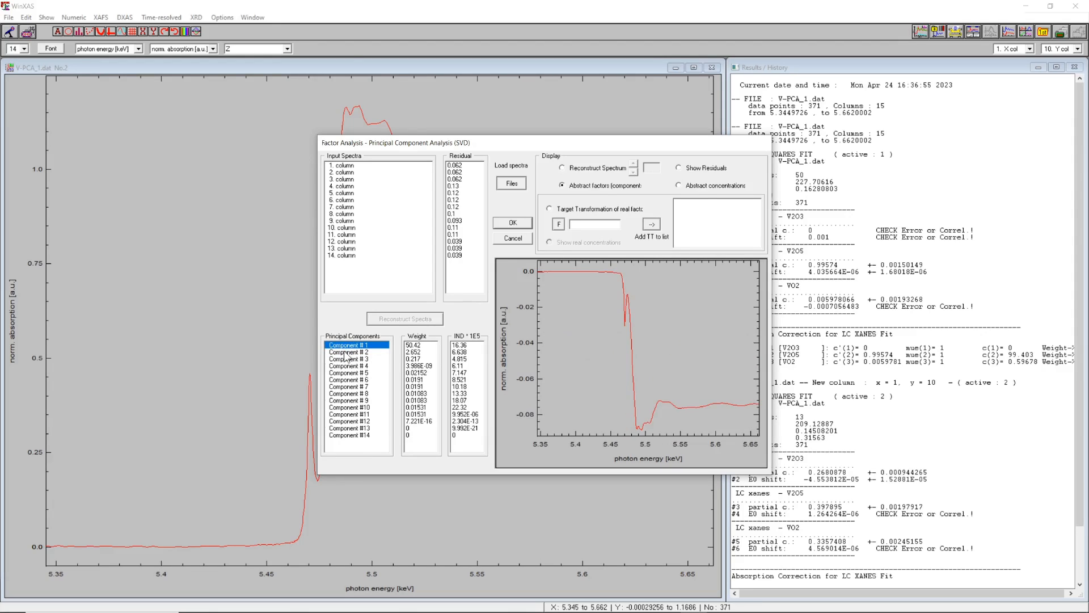
Compare the abstract factors of principal components 1, 2 and 3 again, finishing on component 3
left_click(345, 352)
left_click(345, 360)
left_click(345, 345)
left_click(343, 353)
left_click(345, 360)
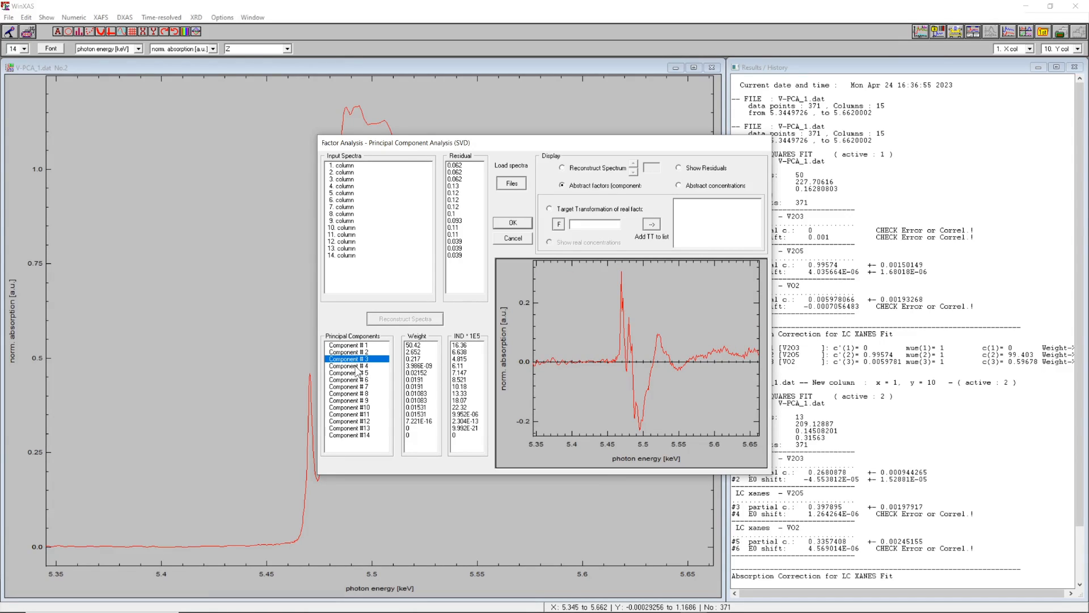
View the abstract factors of components 4, 6 and 9, and return to component 1
left_click(358, 366)
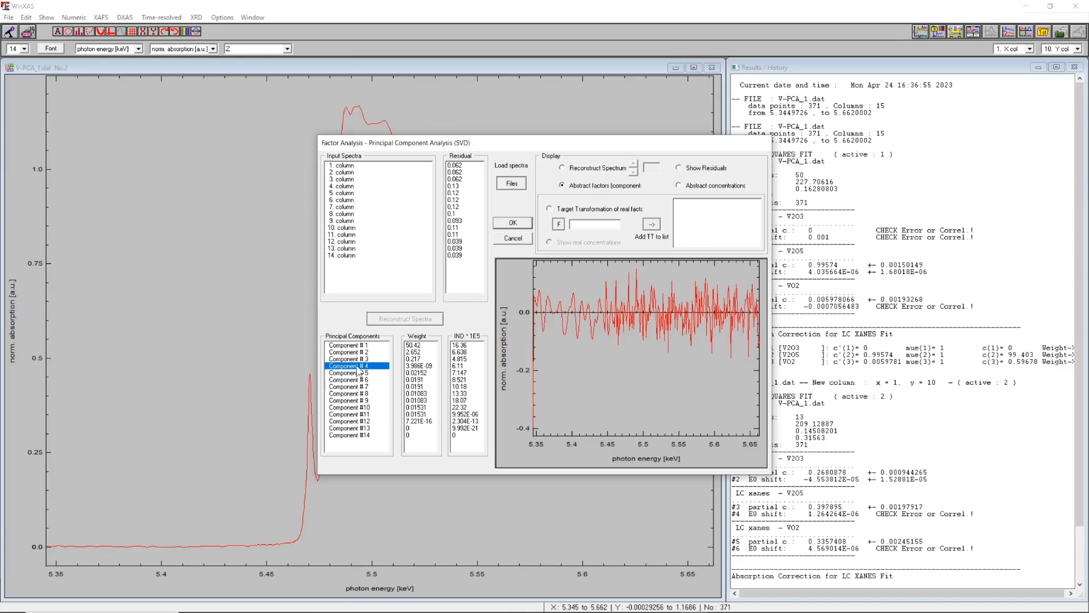
left_click(353, 380)
left_click(351, 400)
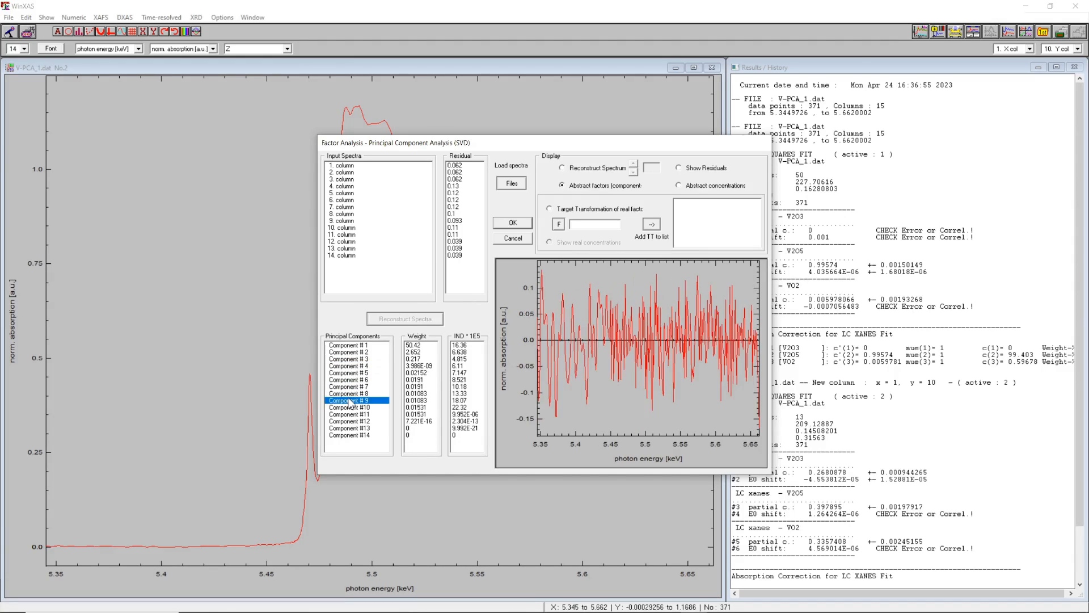
left_click(346, 381)
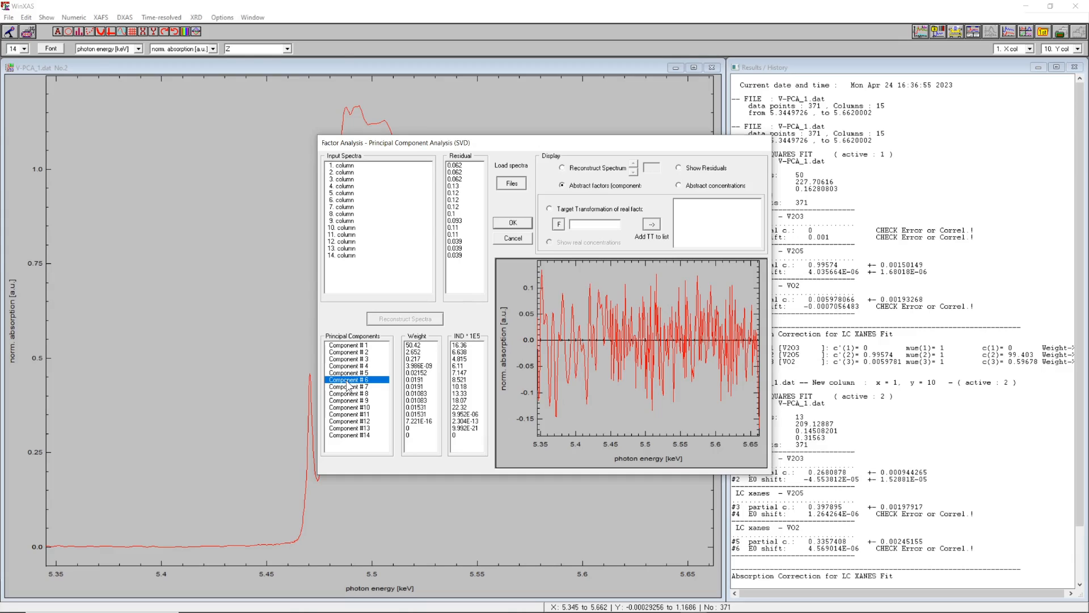
left_click(353, 346)
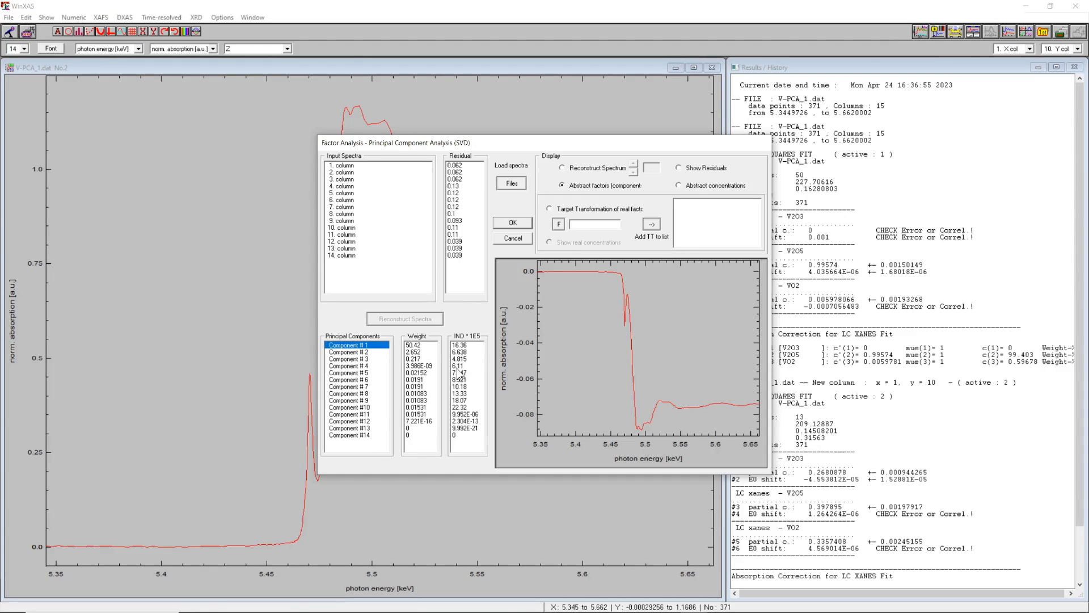
Compare the abstract factors of principal components 1, 2 and 3 with that of component 4
left_click(356, 359)
left_click_drag(353, 346, 351, 359)
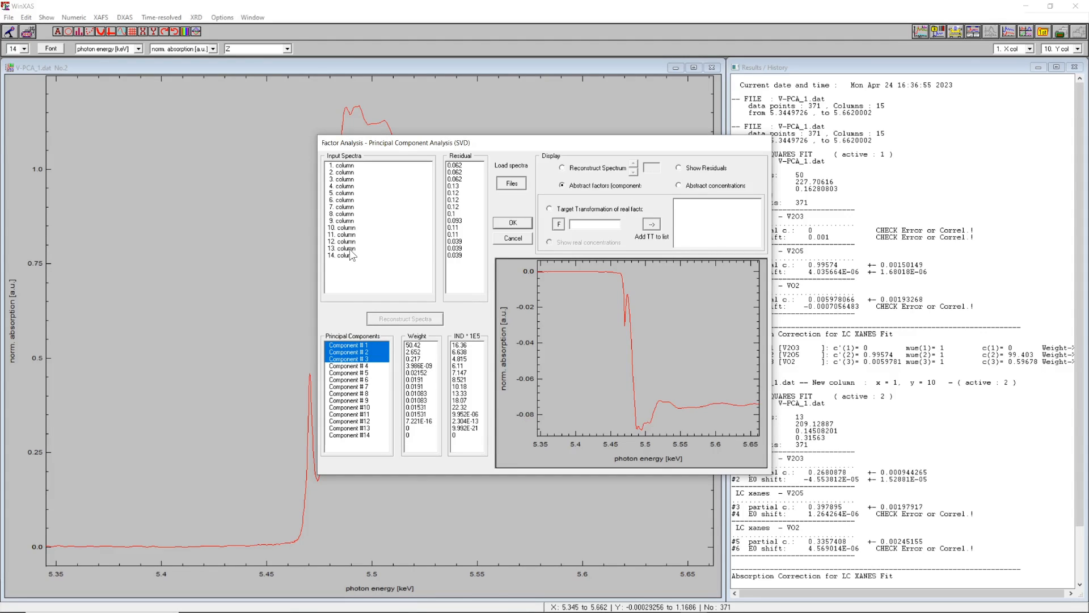
mouse_move(349, 366)
left_mouse_down()
mouse_move(348, 393)
mouse_move(348, 366)
left_mouse_up()
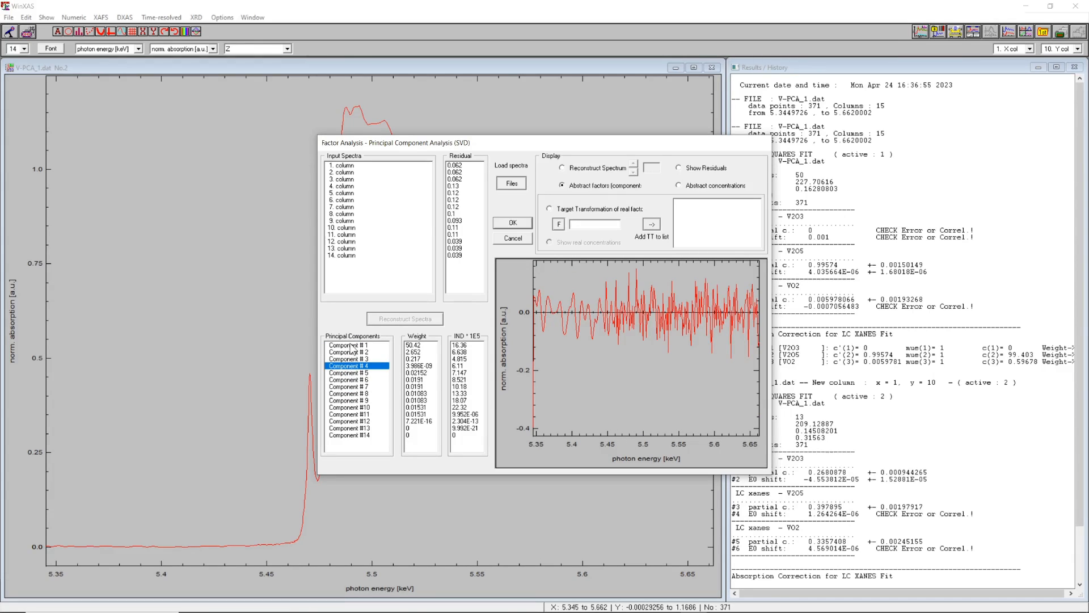
left_click(350, 345)
left_click(350, 351)
left_click(350, 358)
left_click(350, 347)
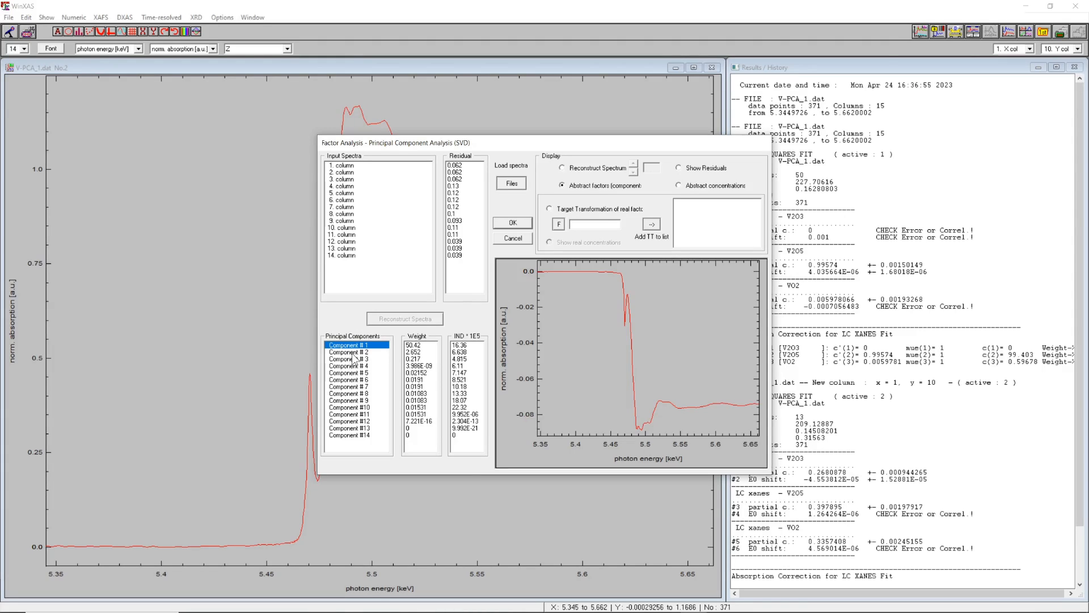
left_click(355, 359)
left_click(355, 366)
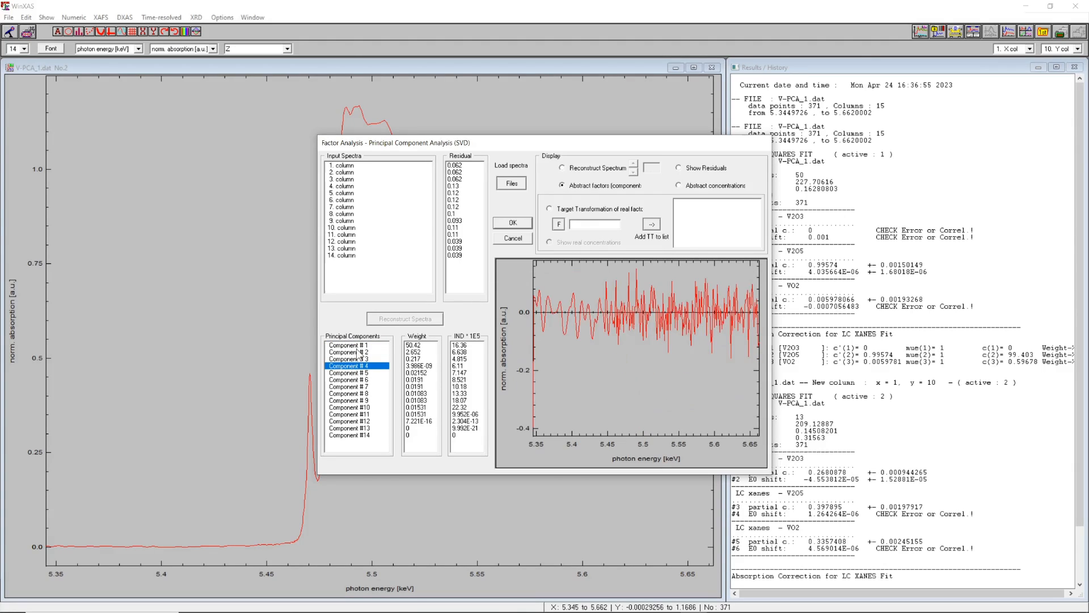
Select principal components 1 to 3 together and reconstruct the spectra from them
left_click(357, 345)
left_click_drag(356, 346, 354, 363)
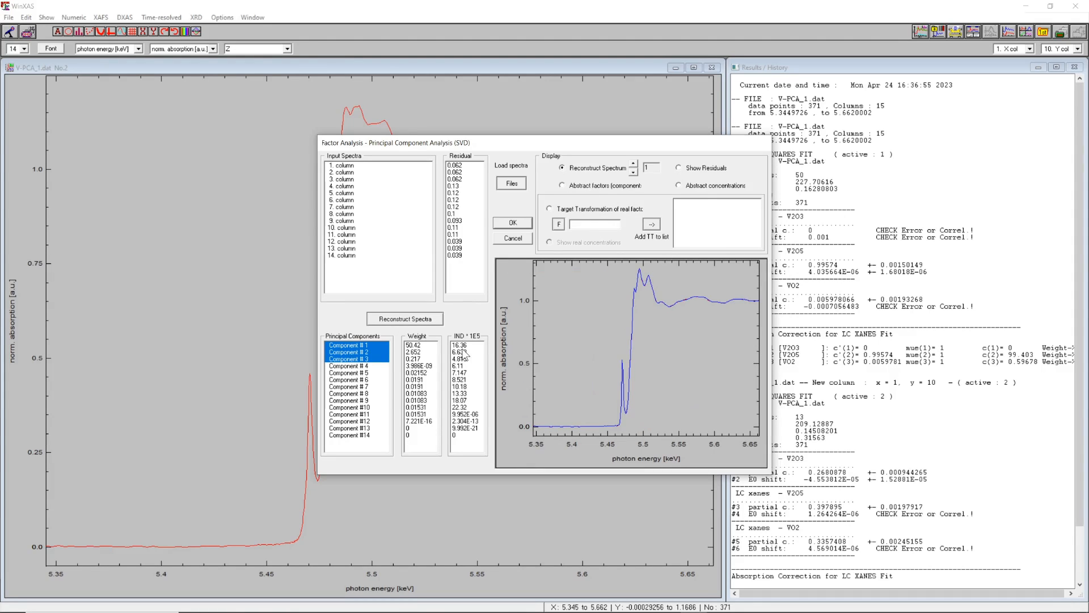
left_click(400, 317)
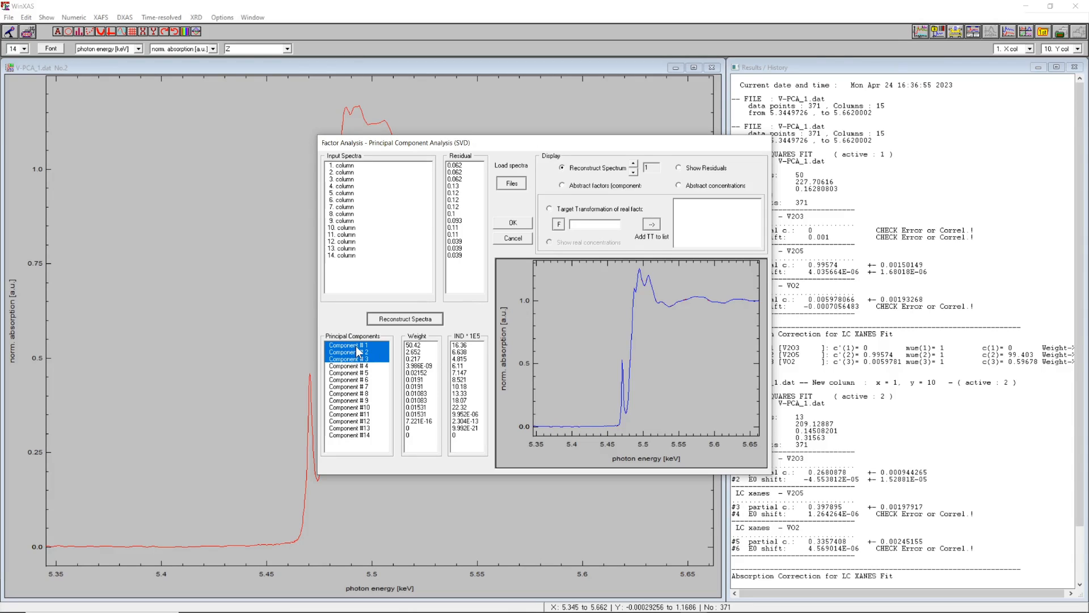
Run a target transformation with the reference spectrum V2O5.xan and add it to the list of real factors
left_click(585, 210)
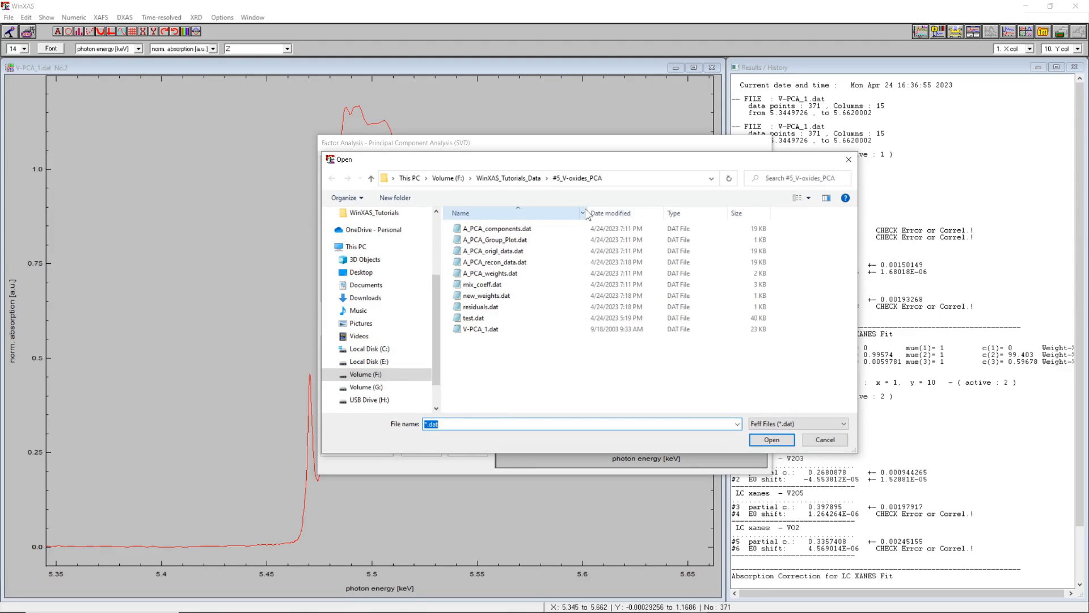
left_click(478, 422)
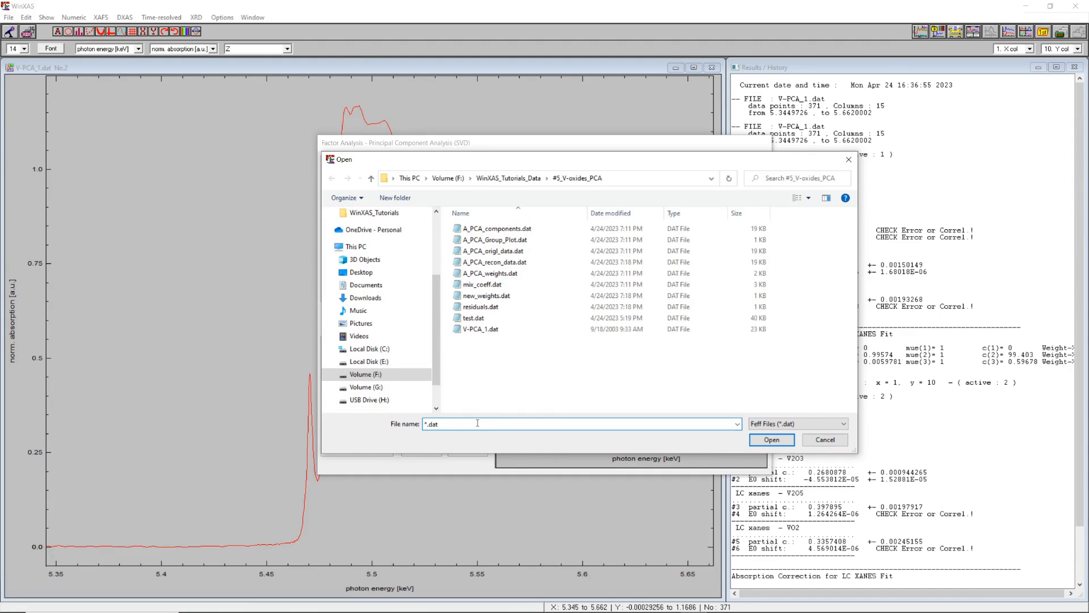
key("BackSpace")
key("BackSpace")
key("BackSpace")
type("xan")
key("Return")
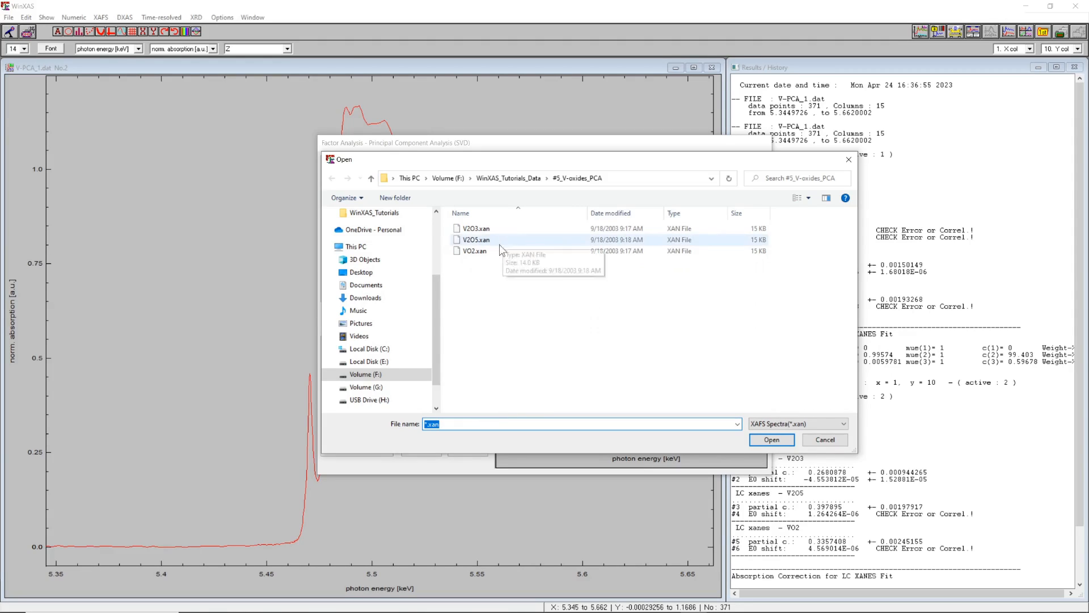
left_click(477, 241)
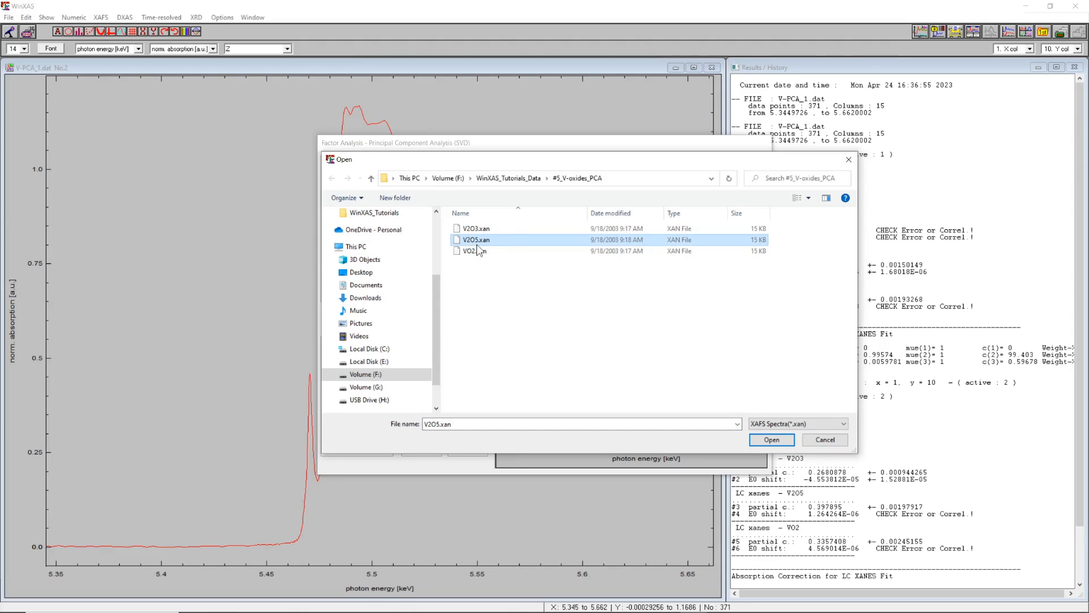
left_click(772, 440)
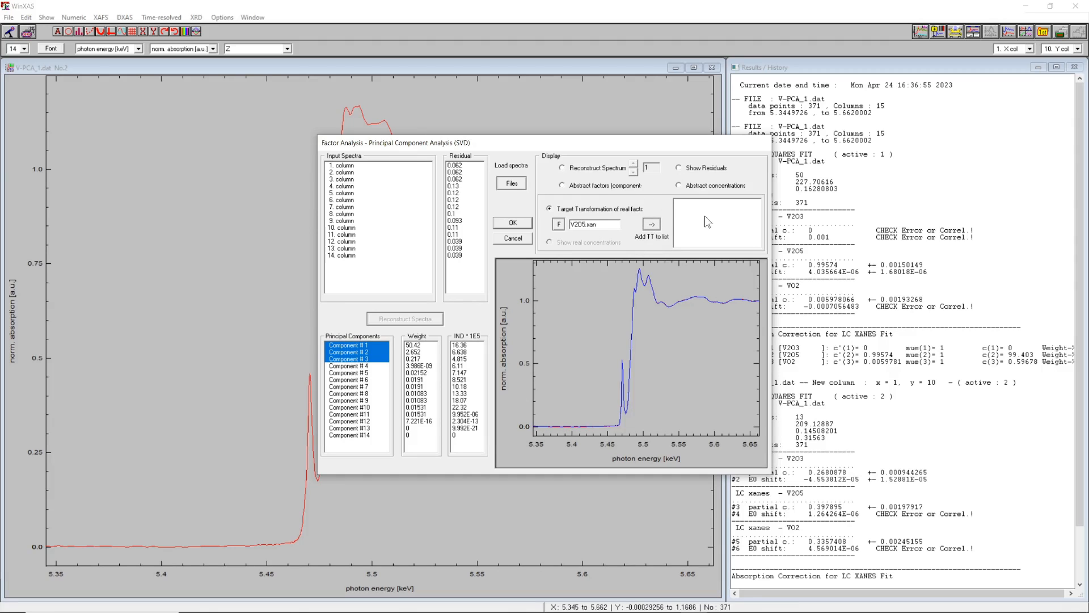
left_click(651, 226)
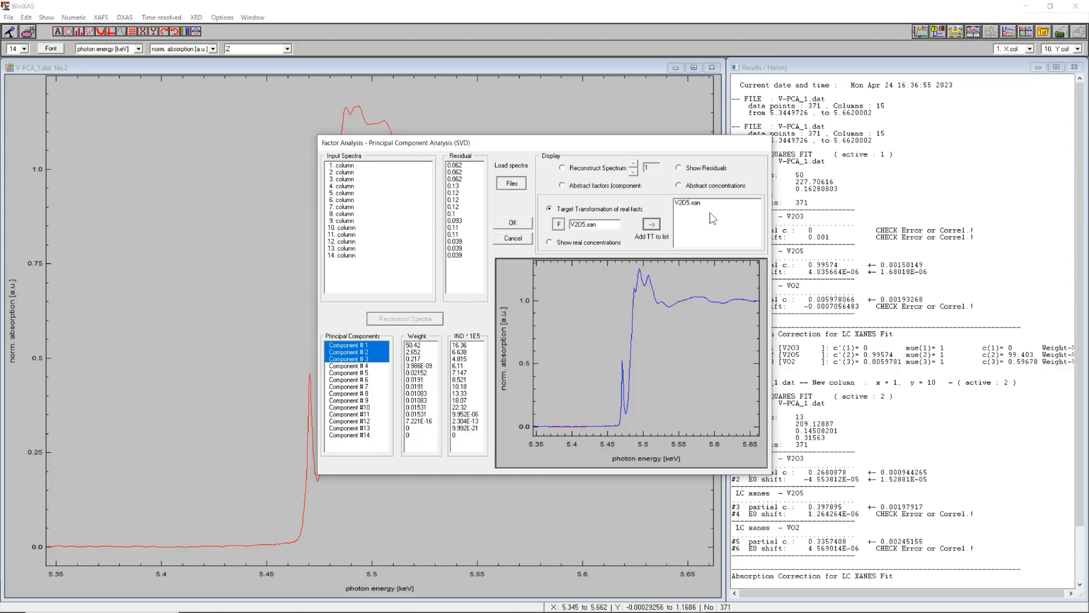
Run a target transformation with the reference spectrum VO2.xan and add it to the list of real factors
left_click(559, 224)
left_click(476, 425)
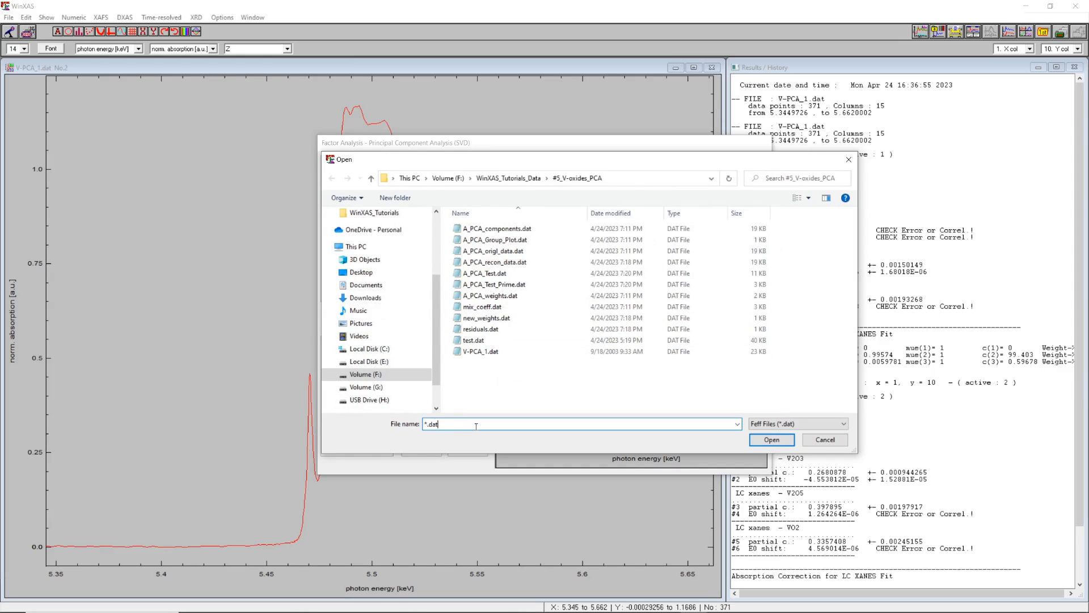
key("BackSpace")
key("BackSpace")
key("BackSpace")
type(".xan")
key("Return")
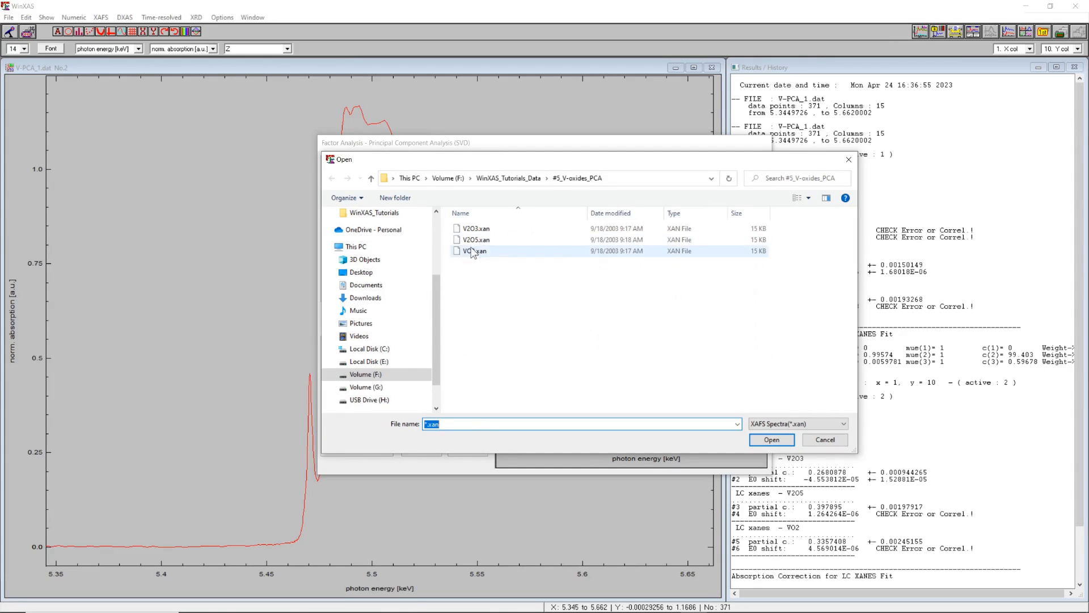
left_click(466, 253)
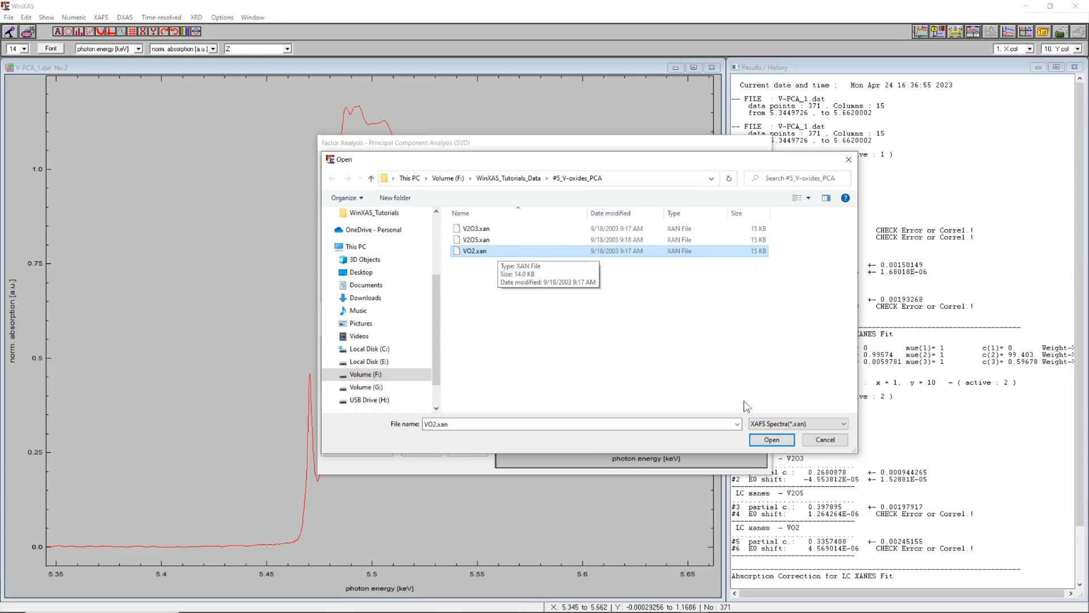
left_click(770, 440)
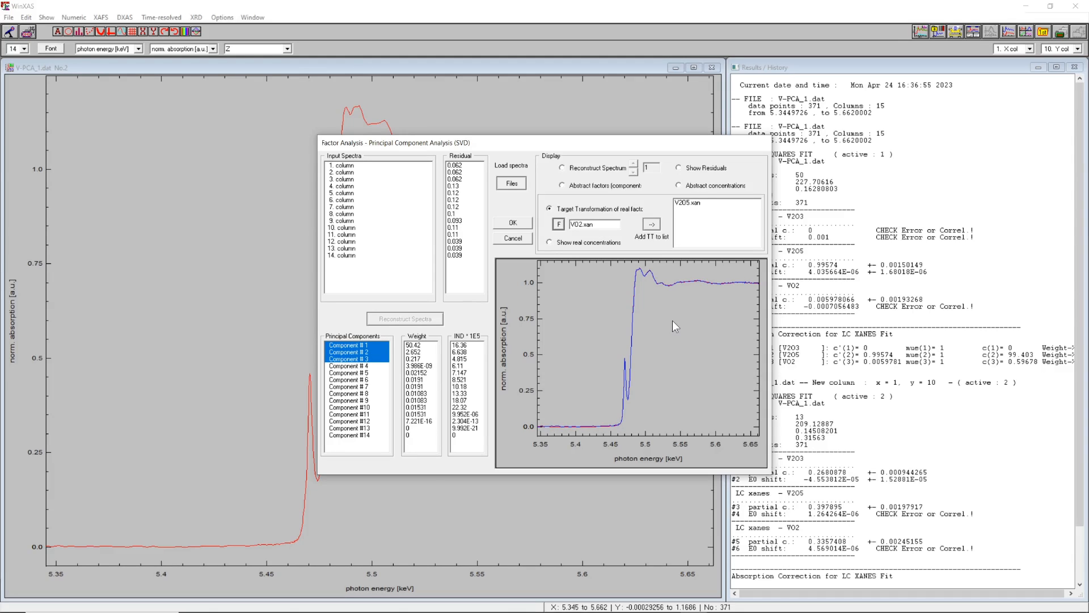
left_click(654, 224)
Run a target transformation with the reference spectrum V2O3.xan and add it to the list of real factors
left_click(559, 224)
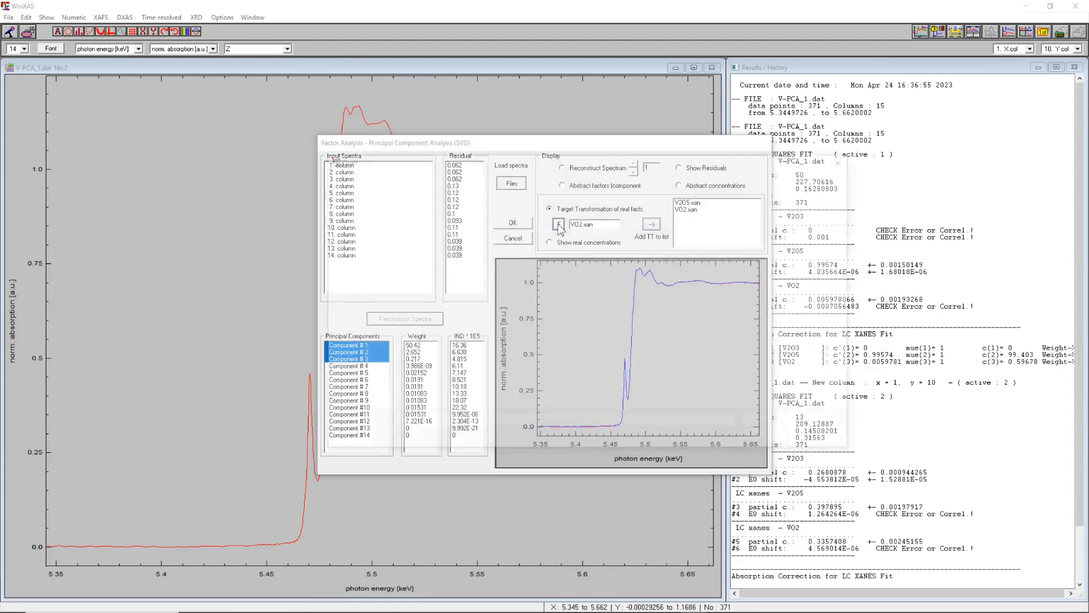
left_click(463, 423)
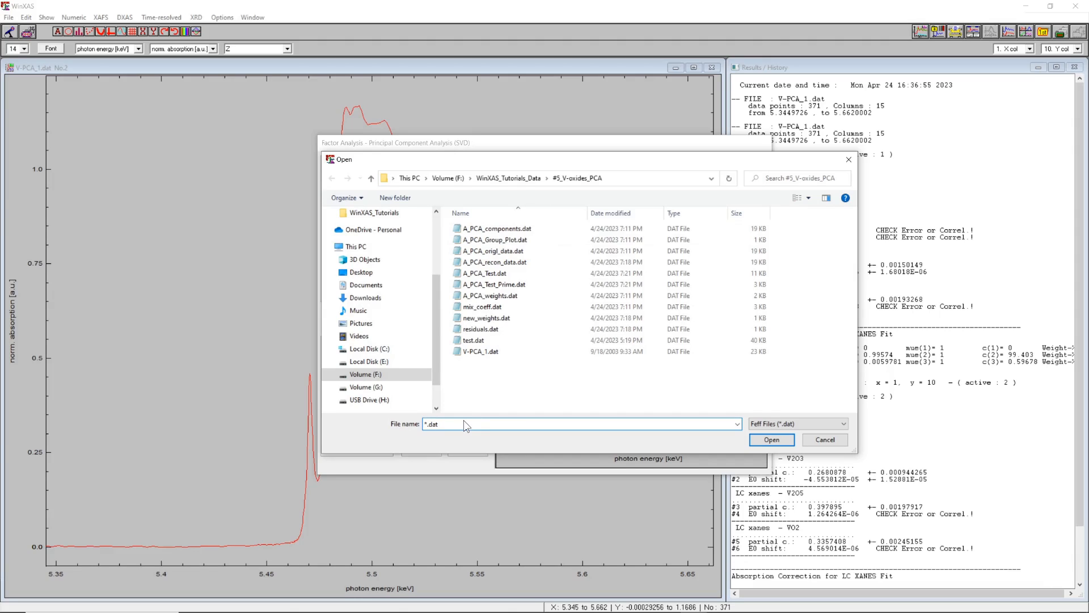
type("*.xan")
key("Return")
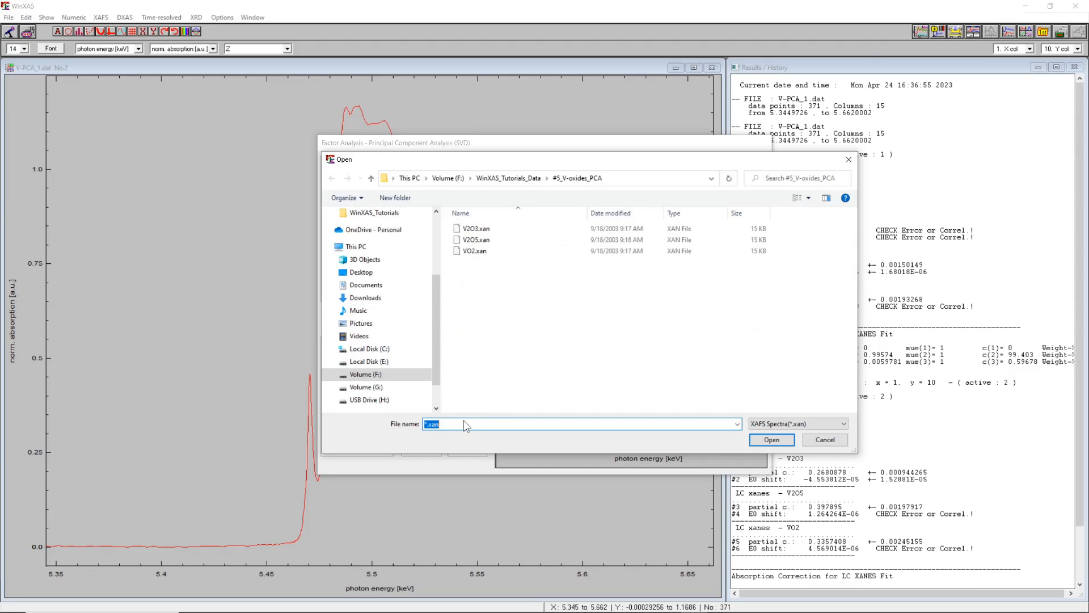
left_click(481, 229)
left_click(770, 439)
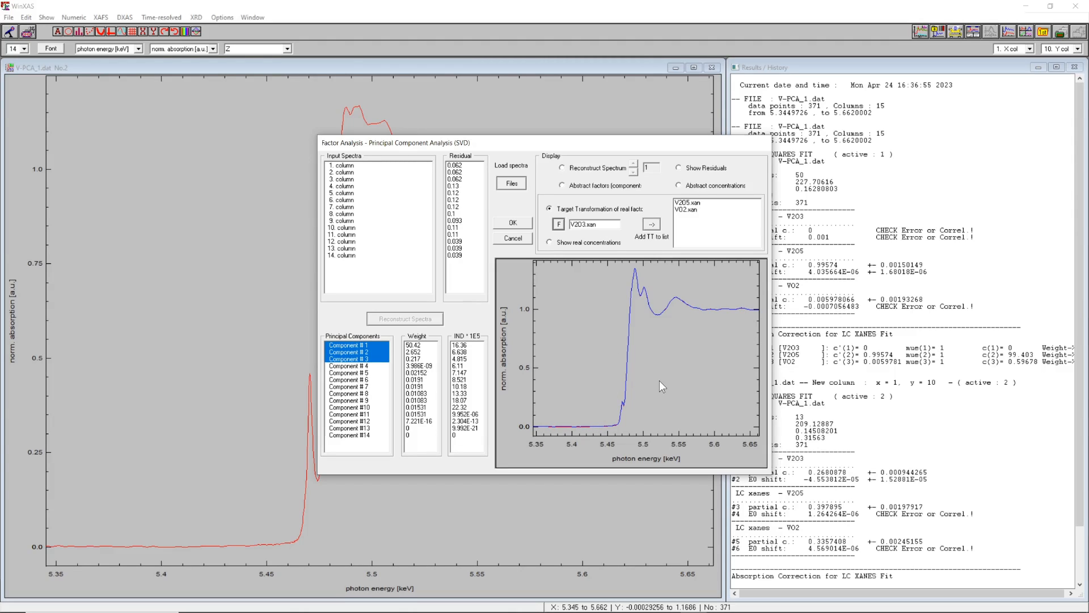
left_click(652, 225)
Display the real concentrations of the three vanadium oxide references and accept the factor analysis
left_click(576, 244)
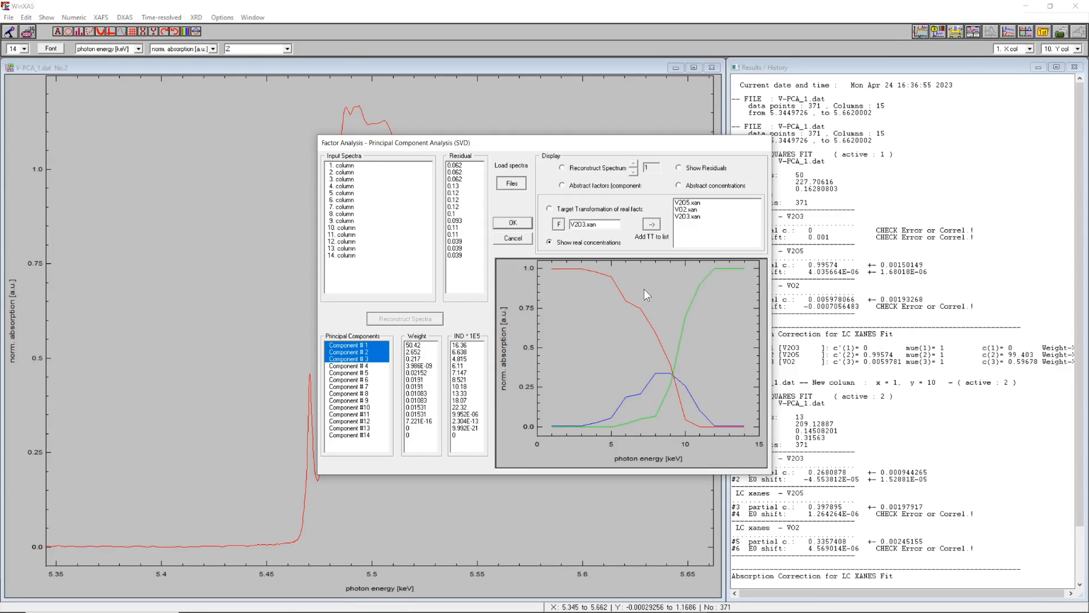
left_click(513, 223)
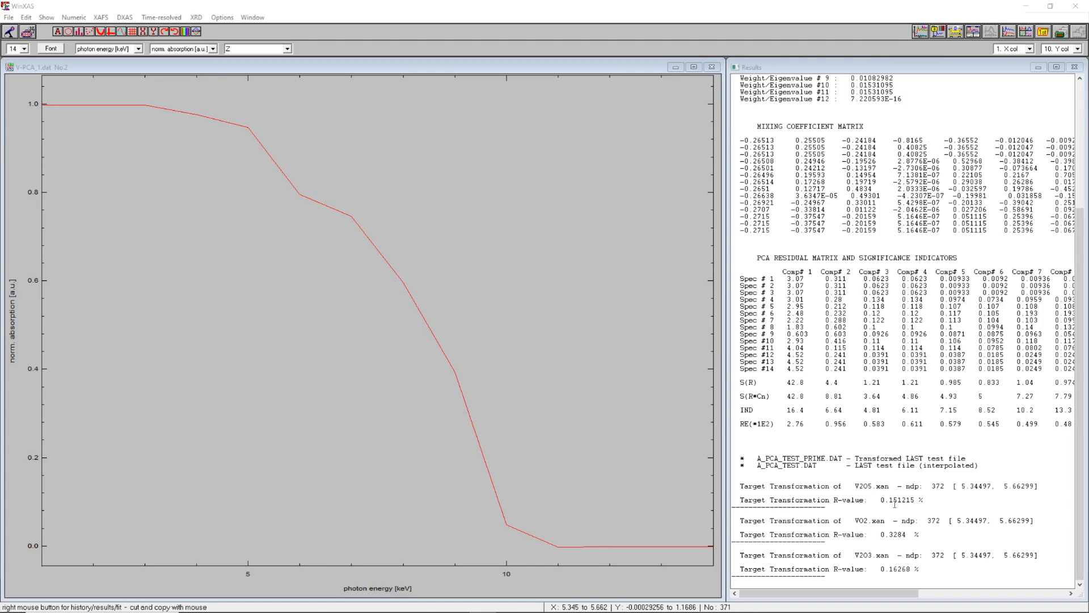
Close the V-PCA_1.dat graph window and the results window
left_click(710, 67)
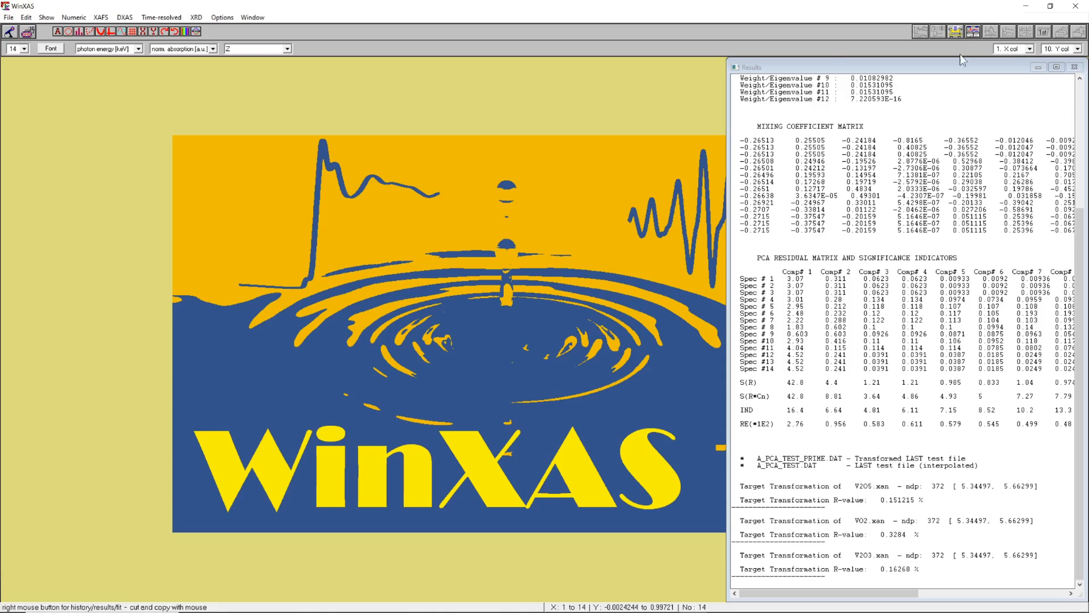
left_click(739, 71)
left_click(749, 139)
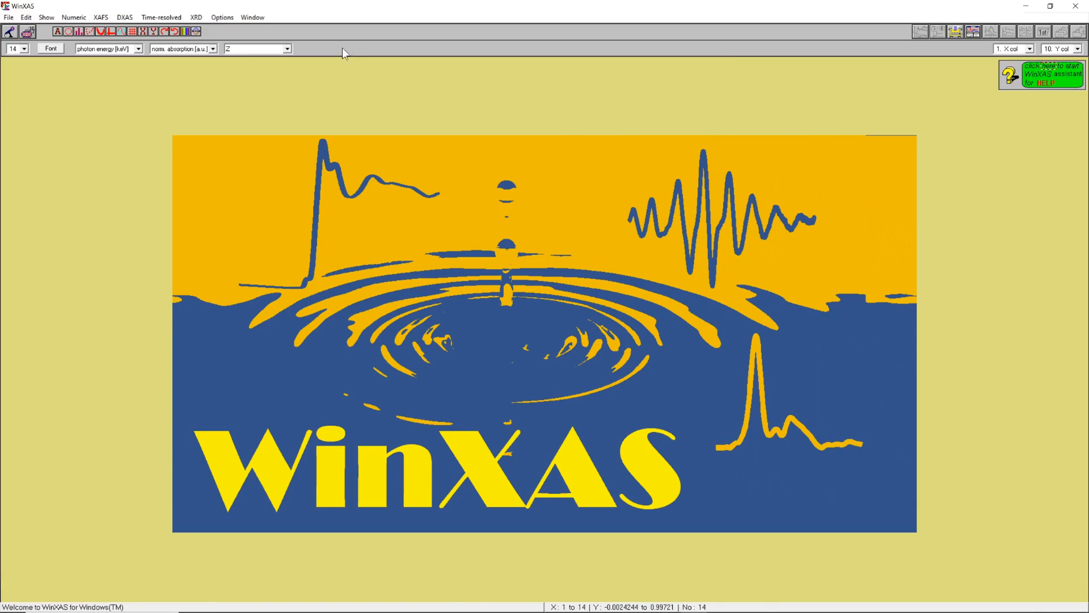
Open the data file V-PCA_1.dat from the #5_V-oxides_PCA folder in a new graph window
left_click(8, 17)
left_click(42, 33)
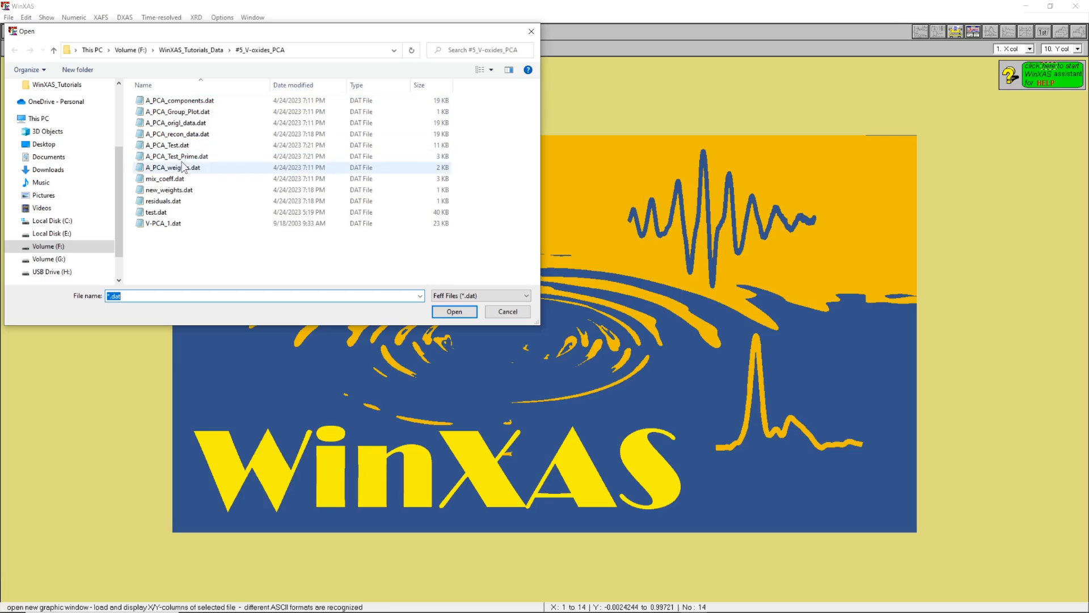
left_click(165, 223)
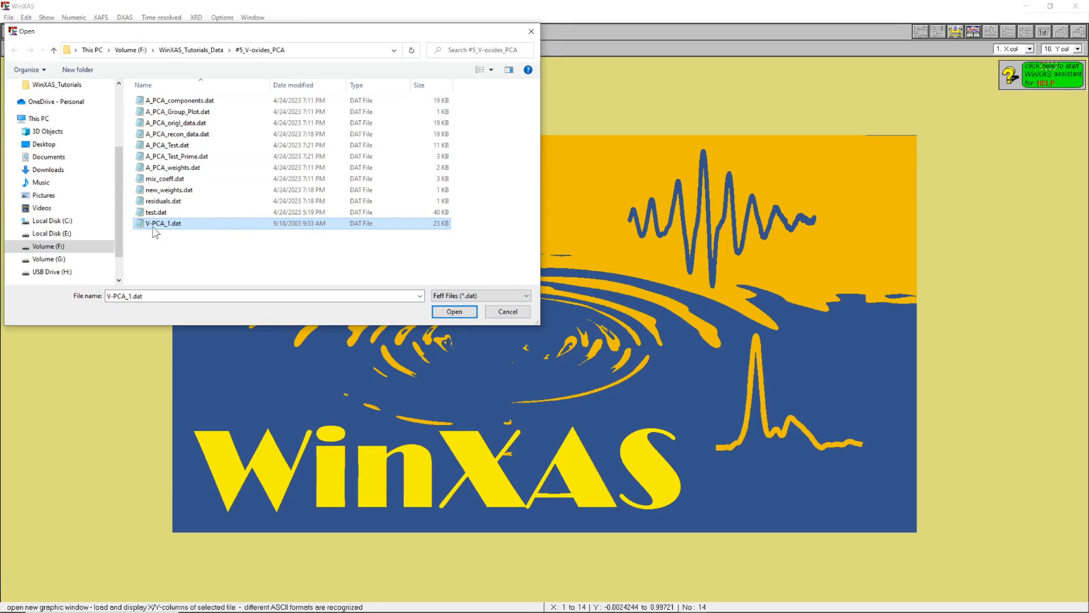
left_click(459, 312)
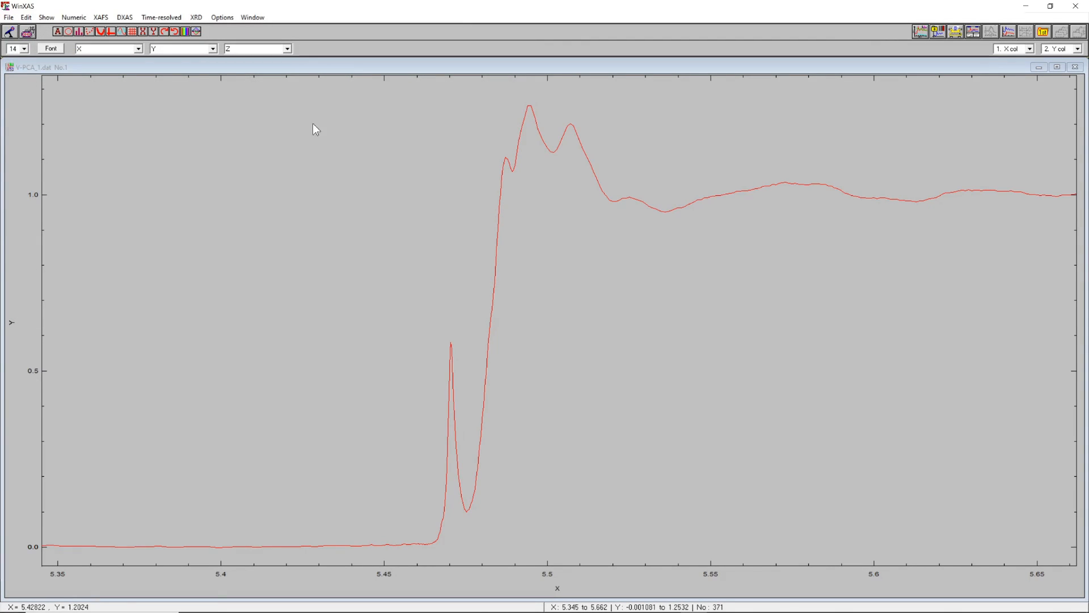
left_click(100, 17)
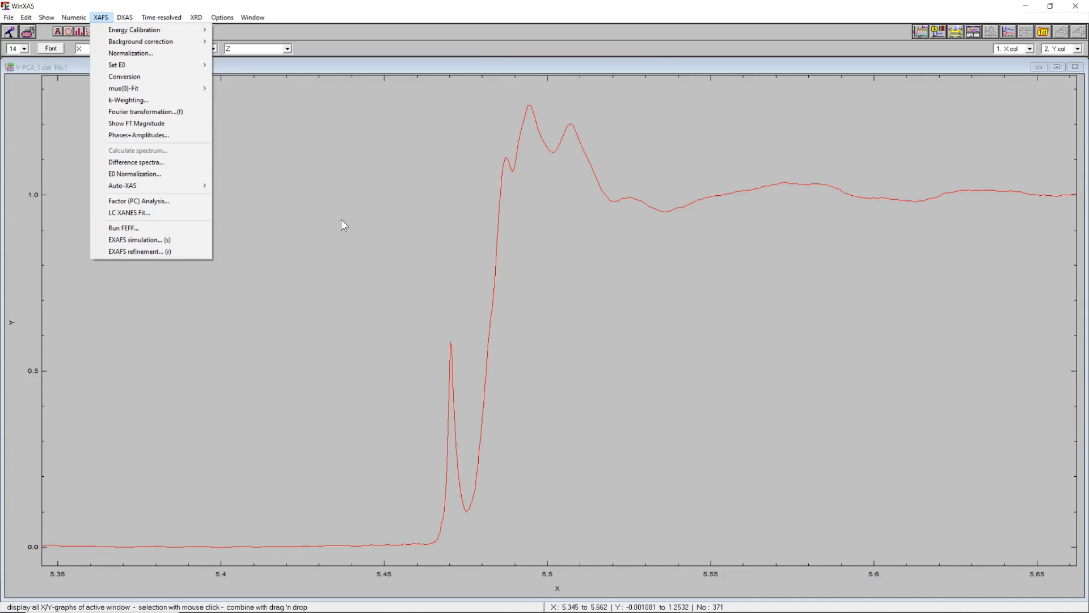
left_click(325, 84)
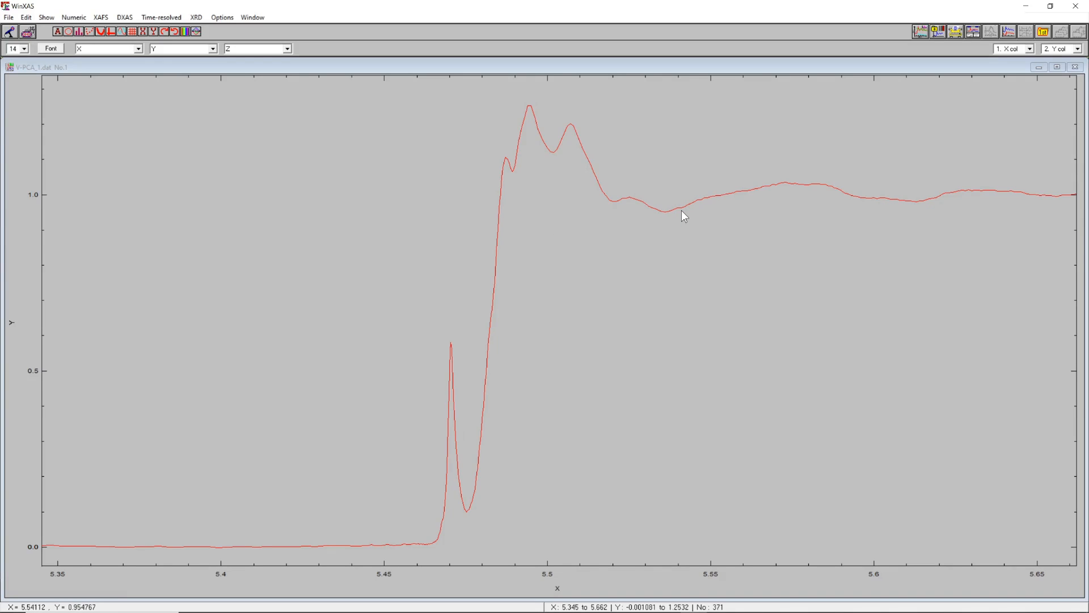
Run the automatic analysis up to column 15, saving the fit parameters and using the macro V_xanes.MAK
left_click(155, 19)
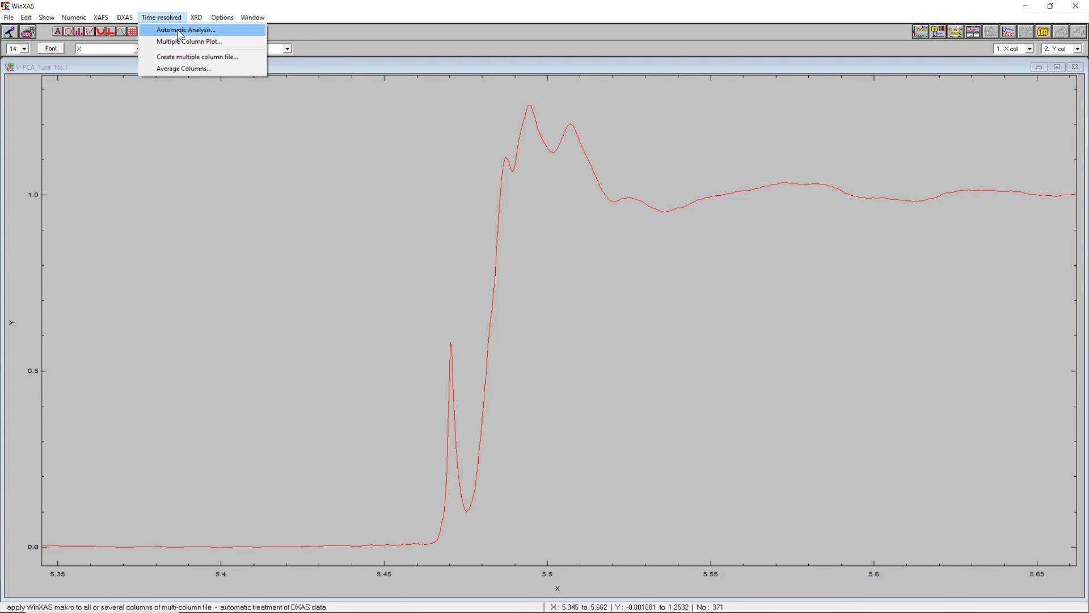
left_click(178, 32)
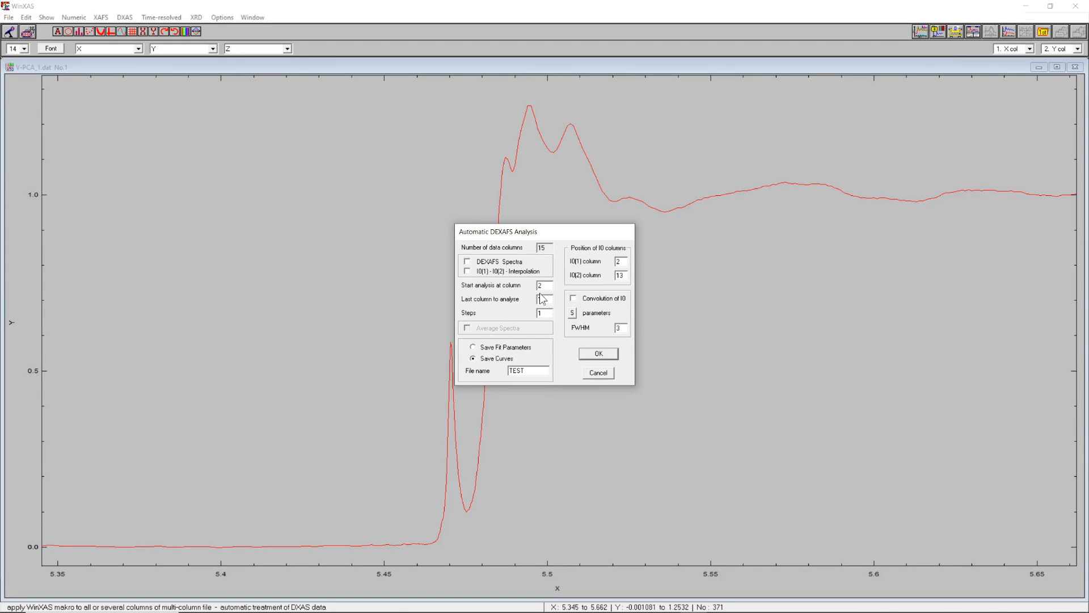
type("15")
left_click(500, 348)
left_click(596, 352)
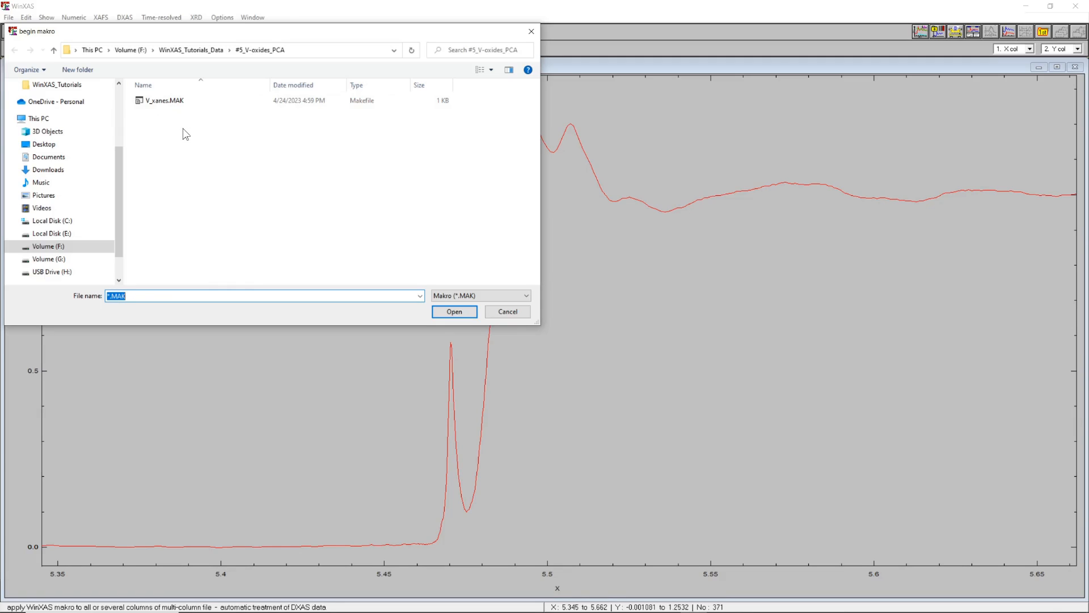
left_click(165, 102)
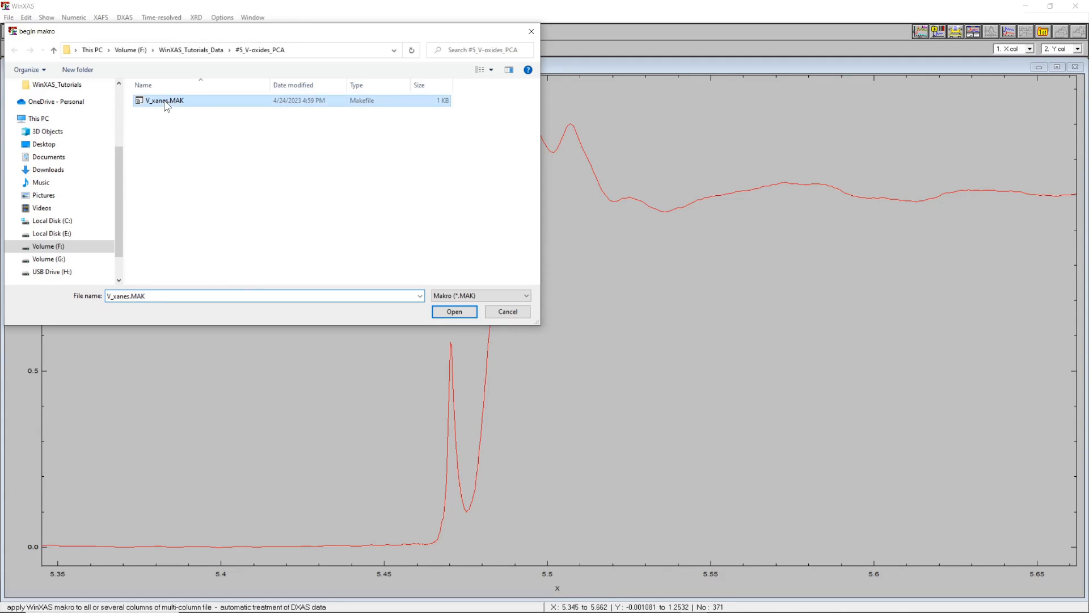
left_click(454, 312)
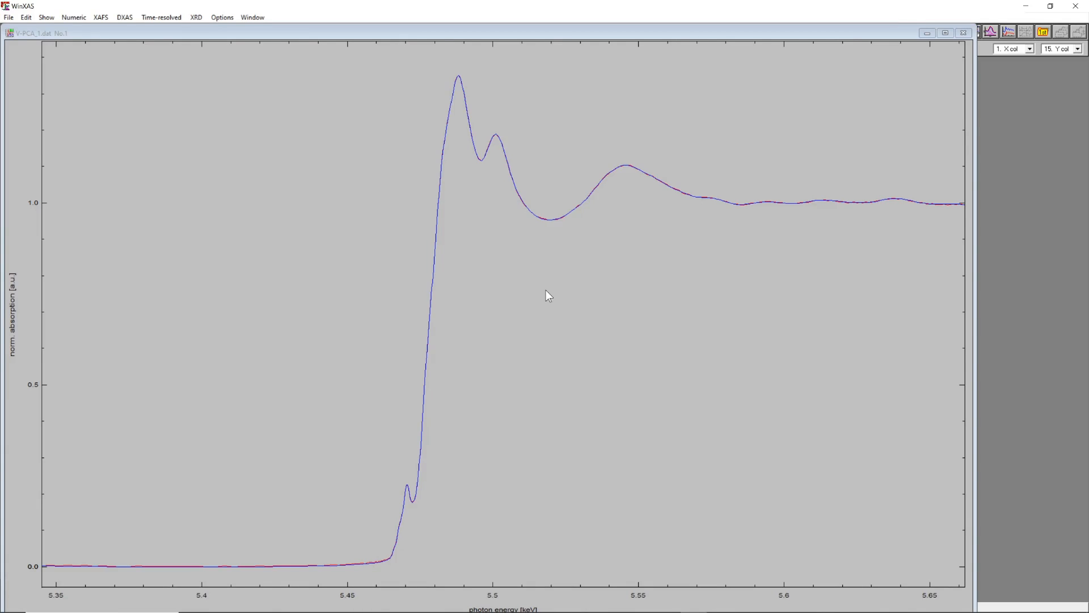
Maximize the fit result graph and temporarily display the additional fit curves to inspect the fit of the last spectrum
left_click(945, 33)
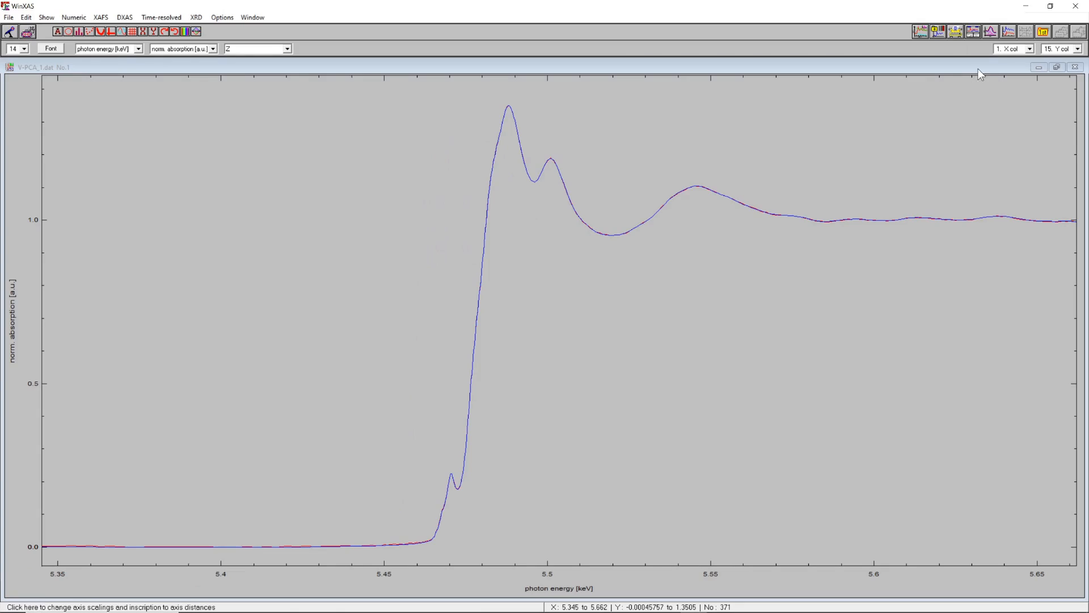
left_click(991, 31)
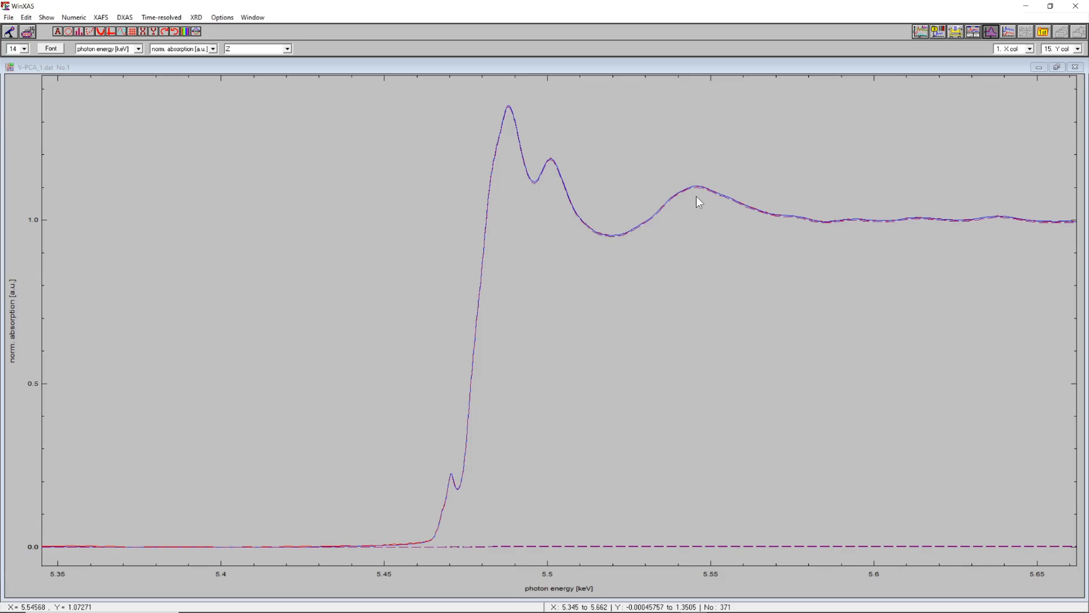
left_click(991, 32)
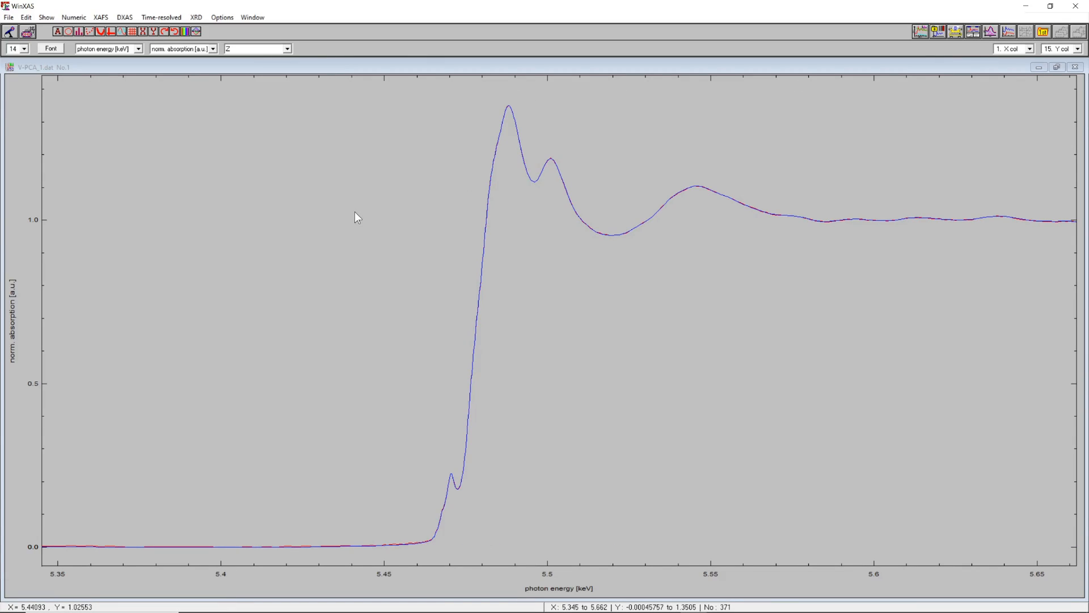
List all file types in the #5_V-oxides_PCA folder and open autodex.par as a new graph, declining the XAS spectrum calculation
left_click(9, 18)
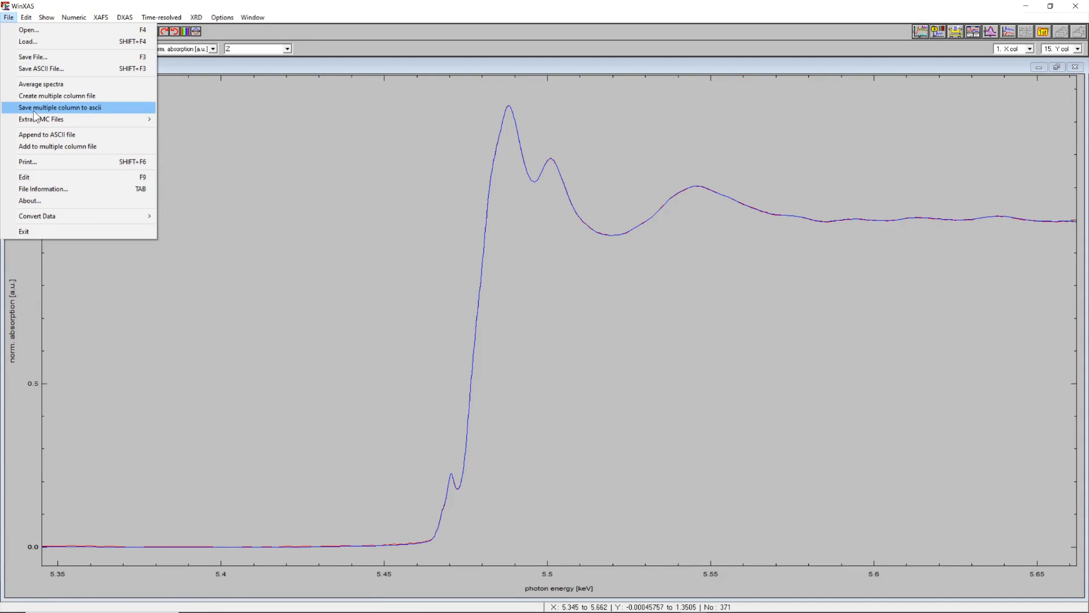
left_click(29, 31)
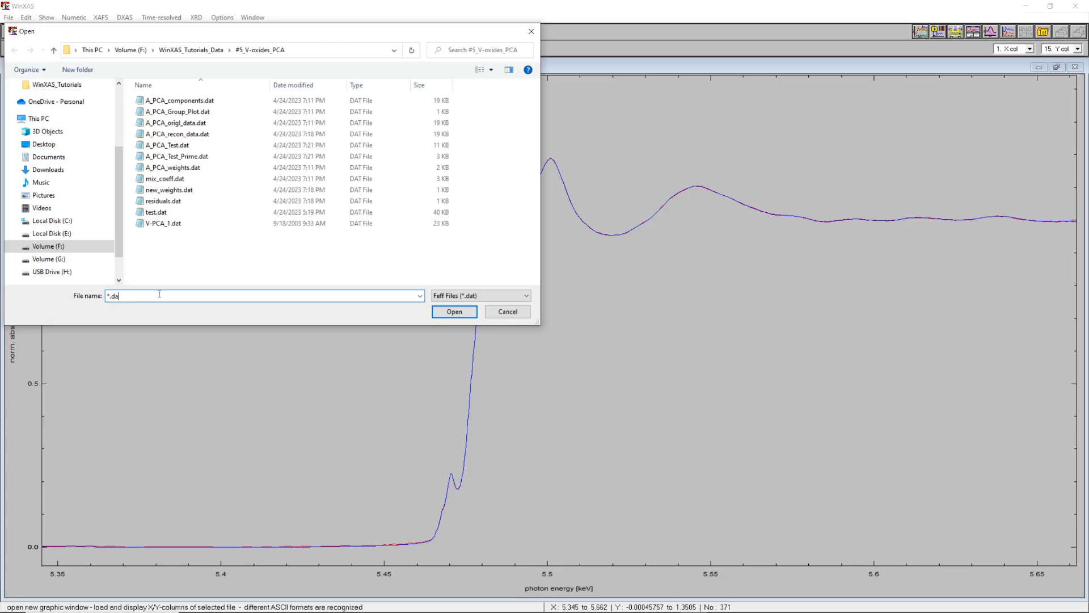
key("BackSpace")
key("BackSpace")
type("*")
key("Return")
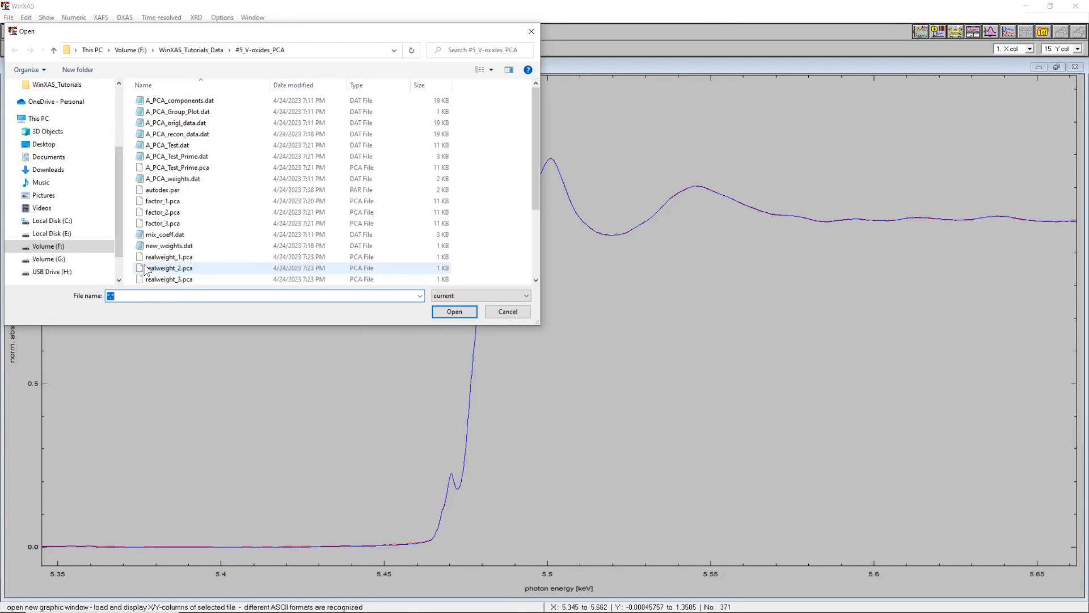
left_click(168, 192)
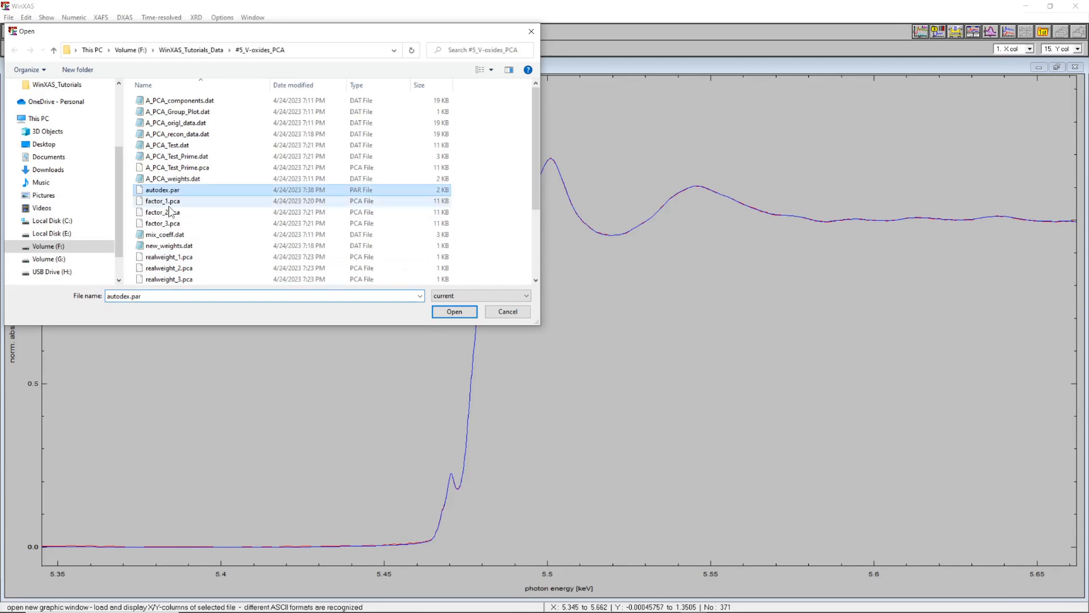
left_click(148, 295)
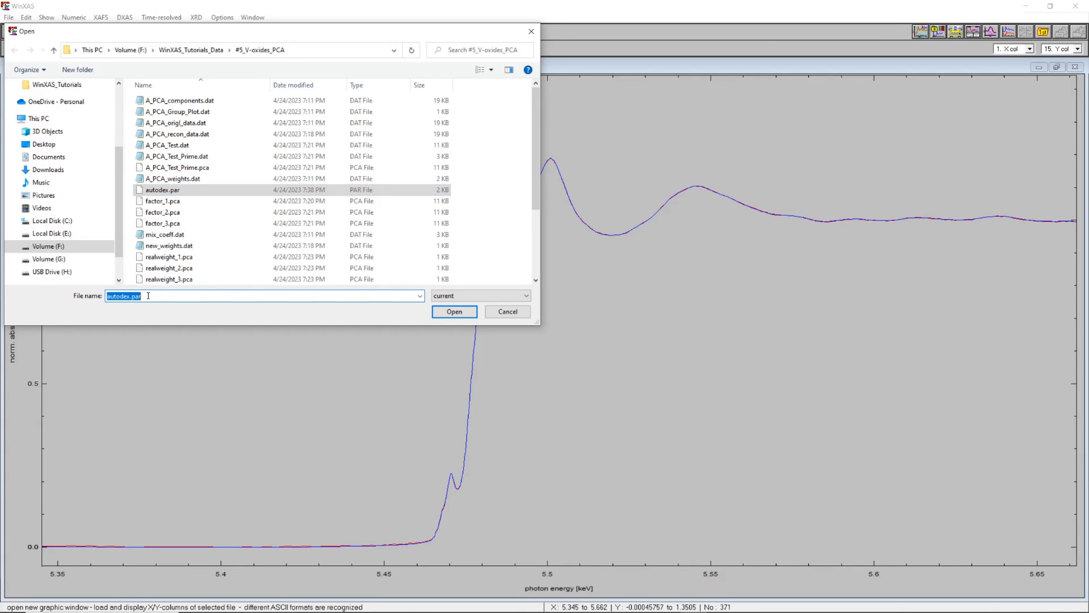
left_click(147, 295)
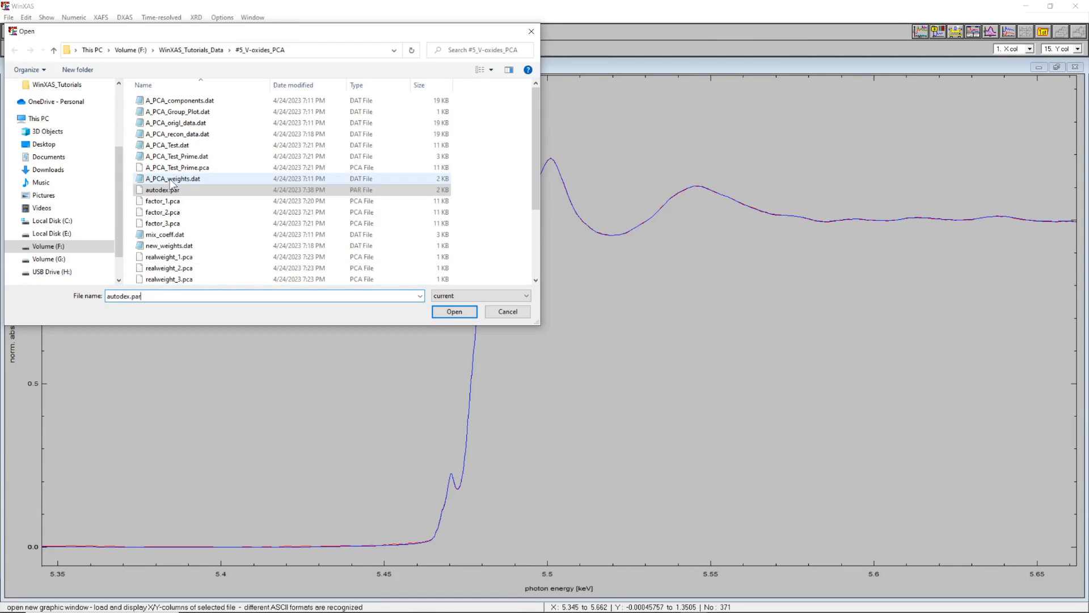
left_click(458, 314)
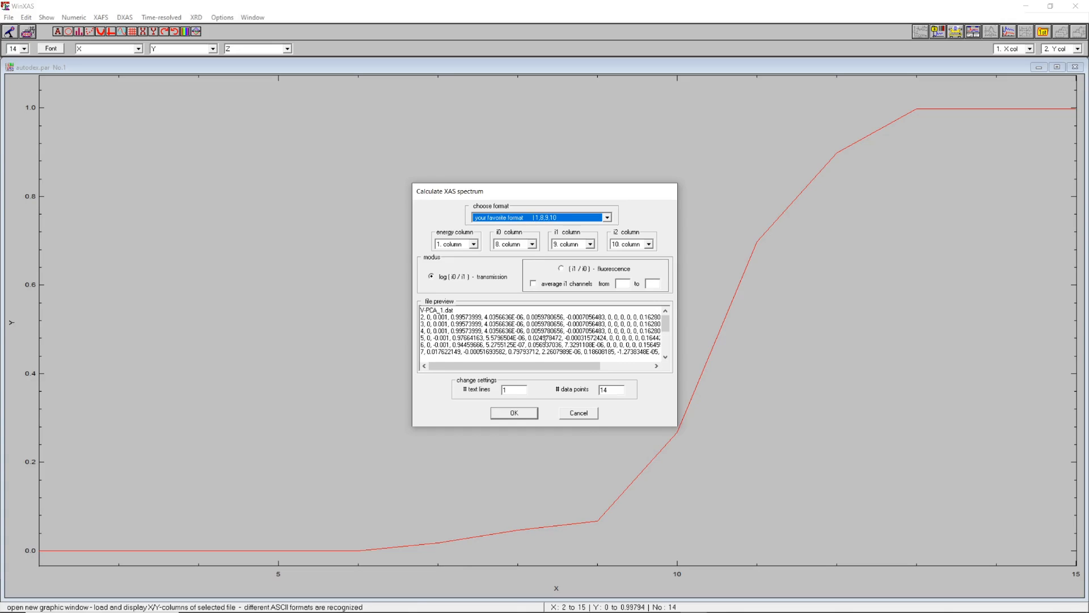
left_click(578, 412)
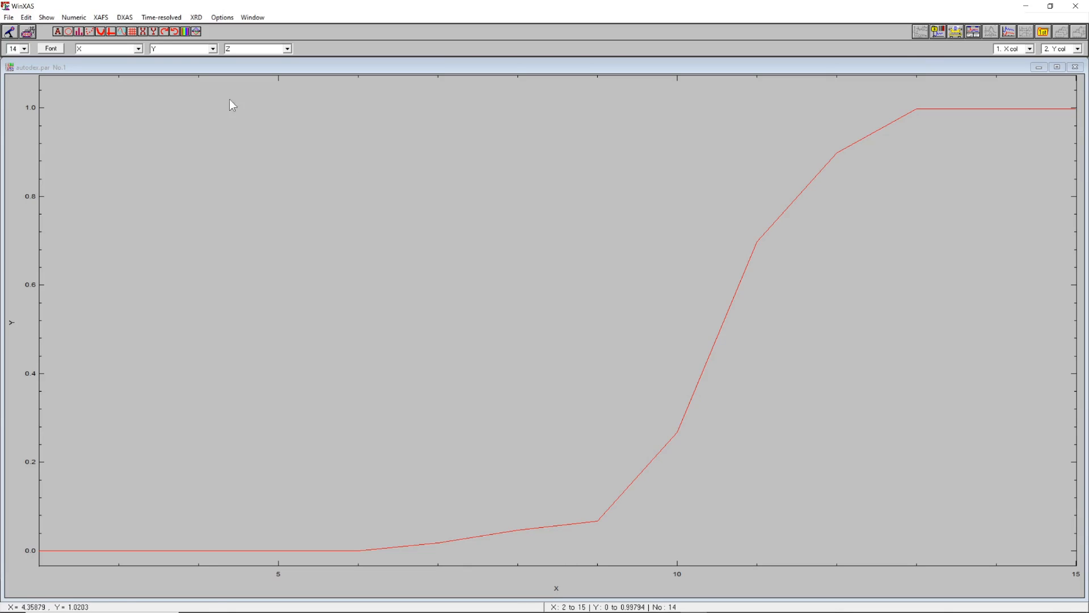
Plot Y columns 4 and 6 of autodex.par as two additional graphs
left_click(1059, 48)
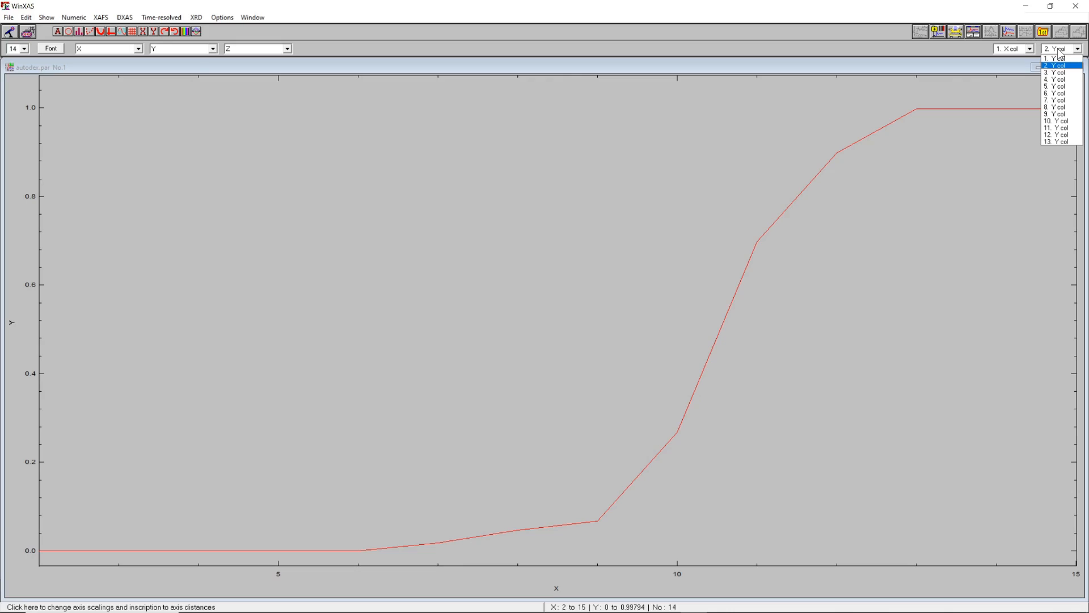
left_click(1054, 80)
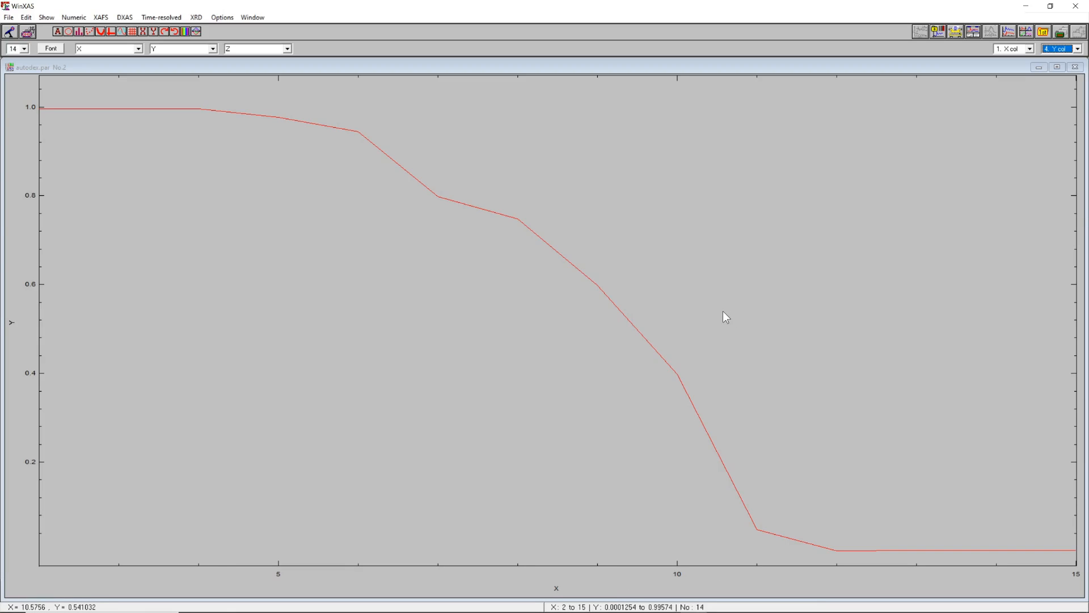
left_click(1059, 49)
left_click(1053, 94)
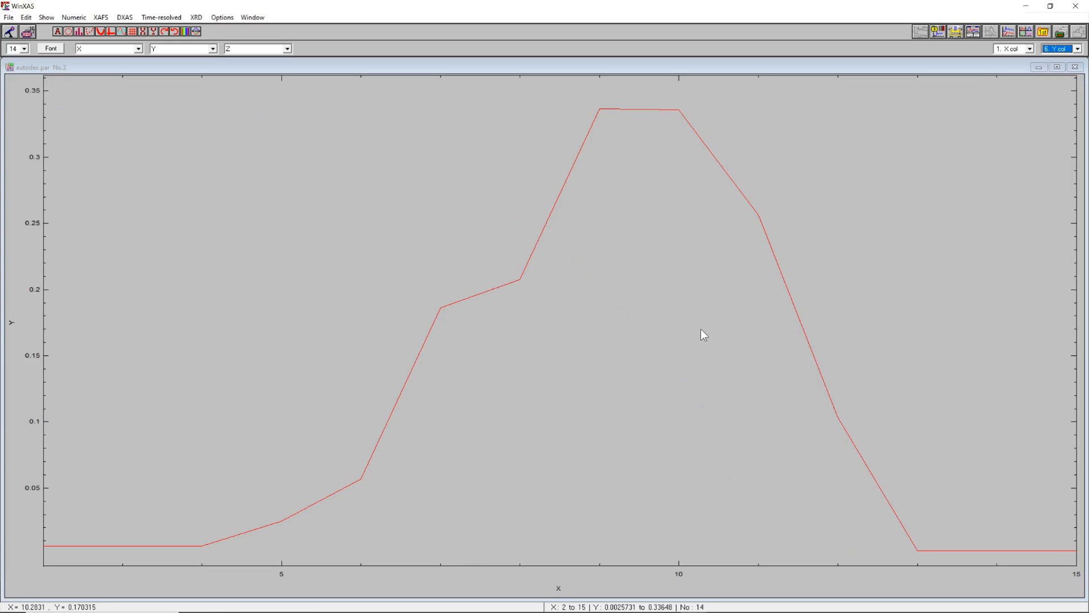
Combine the column 4 and column 6 curves with the column 2 curve in the first graph and enlarge it
double_click(607, 268)
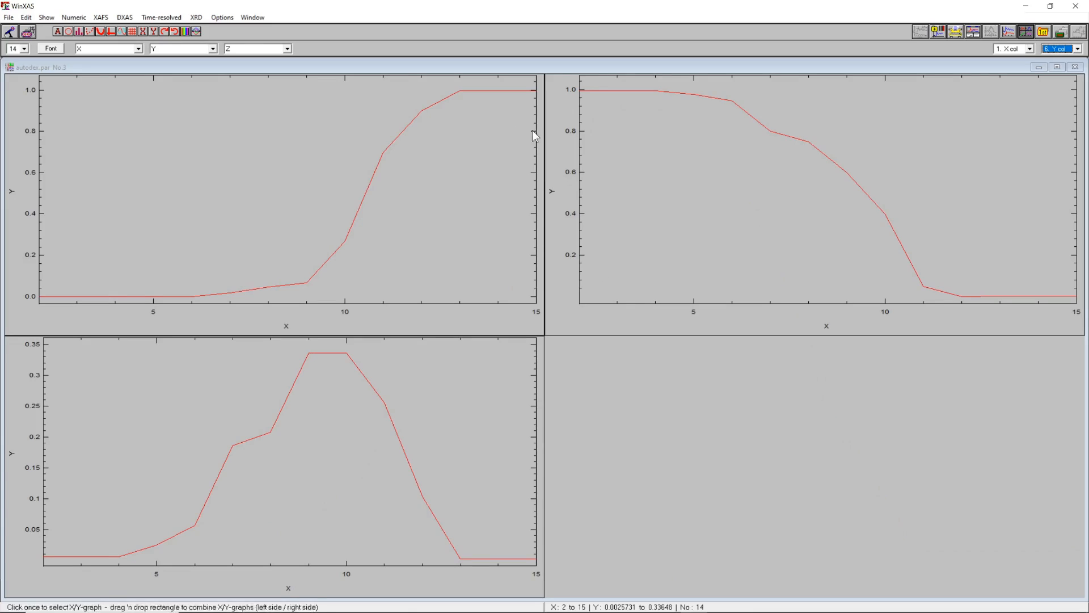
left_click_drag(158, 180, 45, 193)
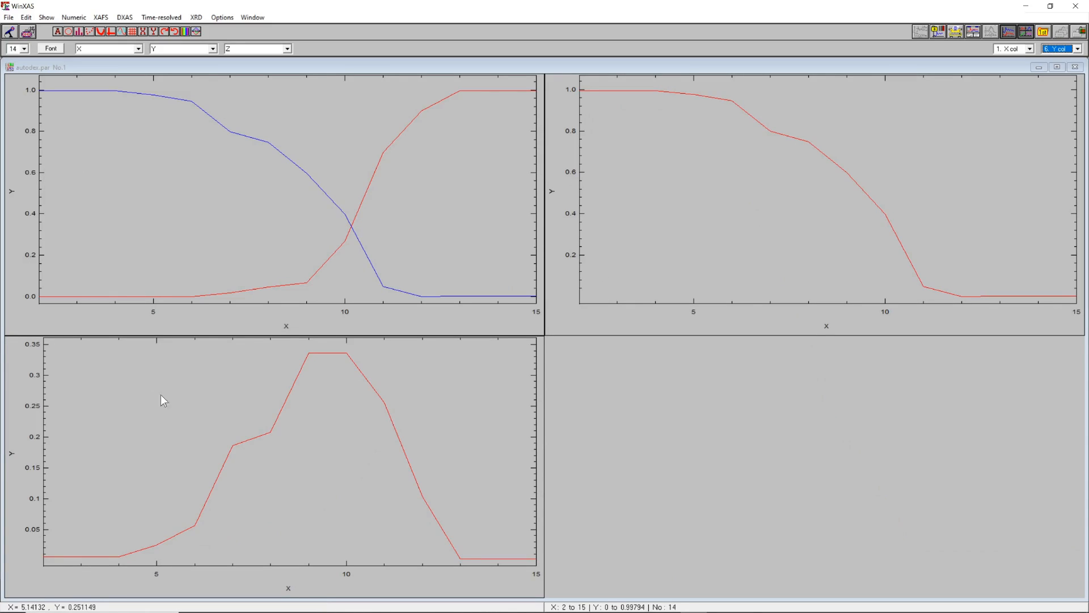
left_click_drag(161, 393, 36, 169)
double_click(230, 216)
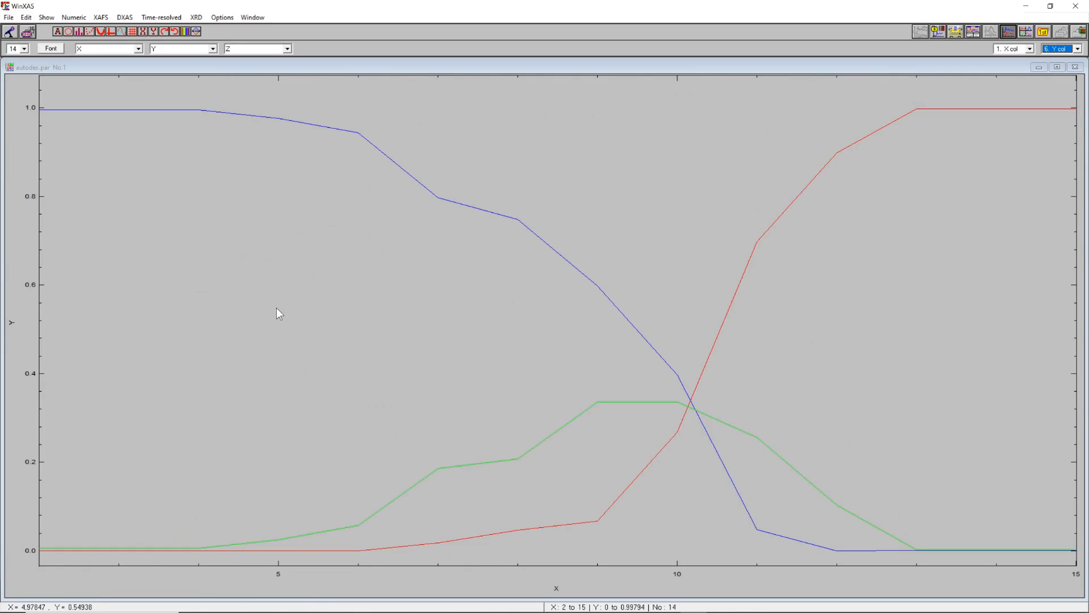